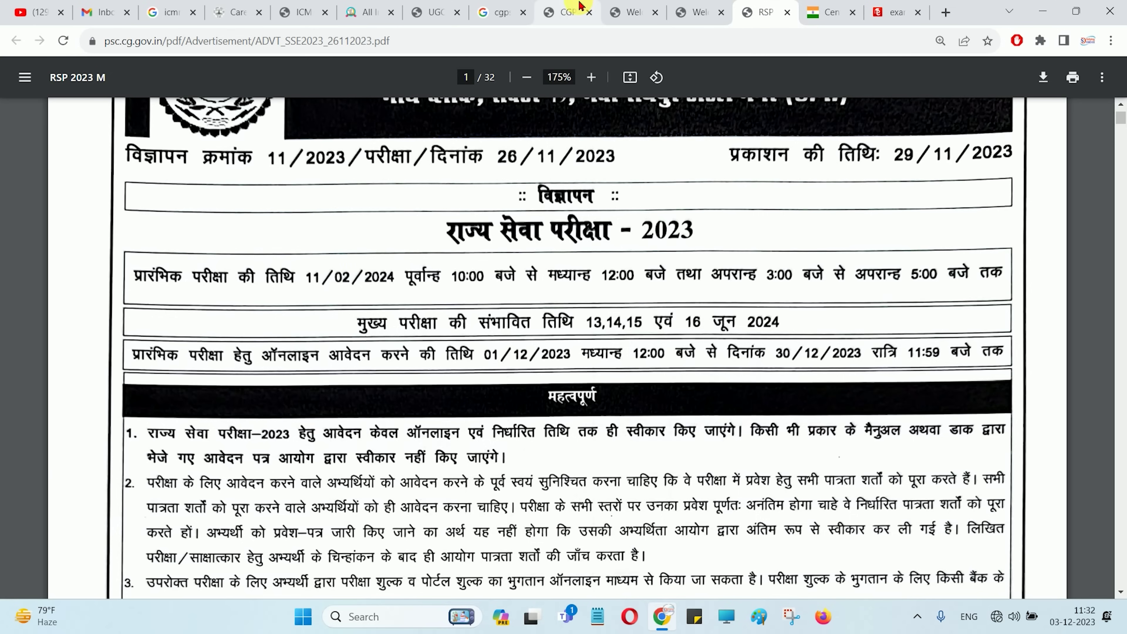
Switch from the RSP 2023 advertisement PDF to the CGPSC online portal page
{"action": "left_click", "coordinate": [564, 12]}
Look over the Whats New and guidelines on the login page, then start new-candidate registration
{"action": "scroll", "coordinate": [613, 272], "scroll_direction": "down", "scroll_amount": 10}
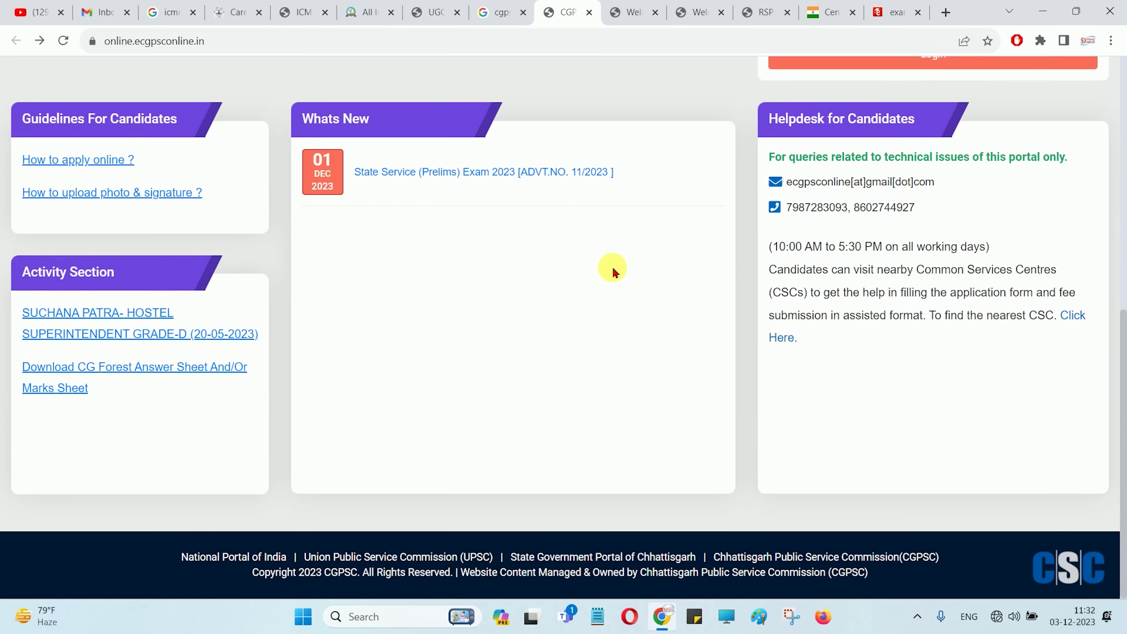
{"action": "scroll", "coordinate": [613, 272], "scroll_direction": "up", "scroll_amount": 9}
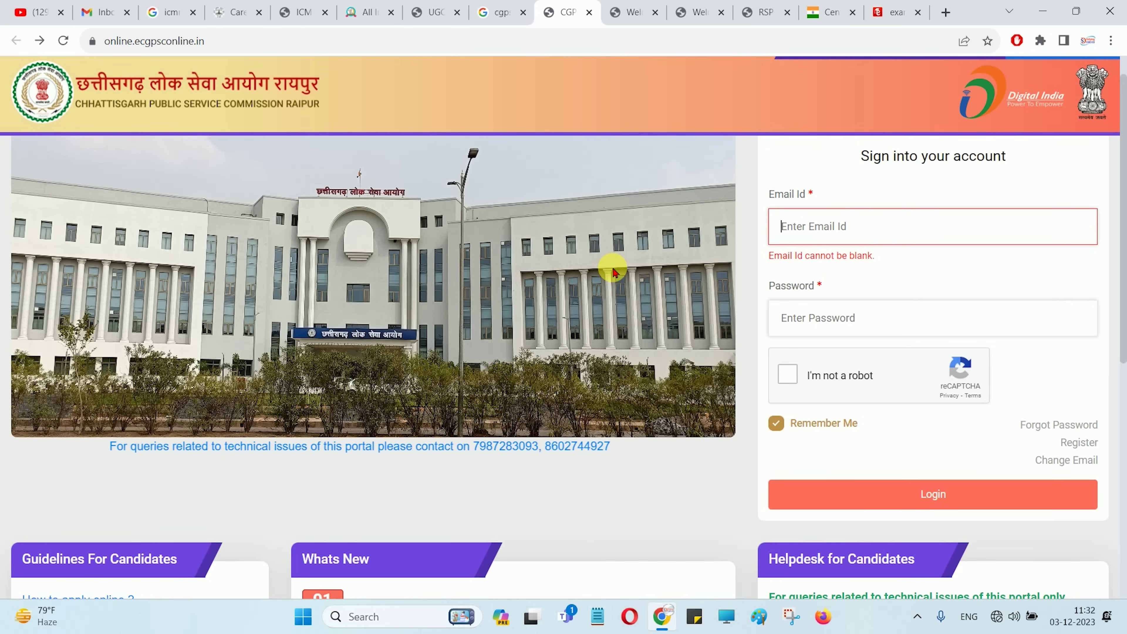
{"action": "scroll", "coordinate": [613, 271], "scroll_direction": "down", "scroll_amount": 7}
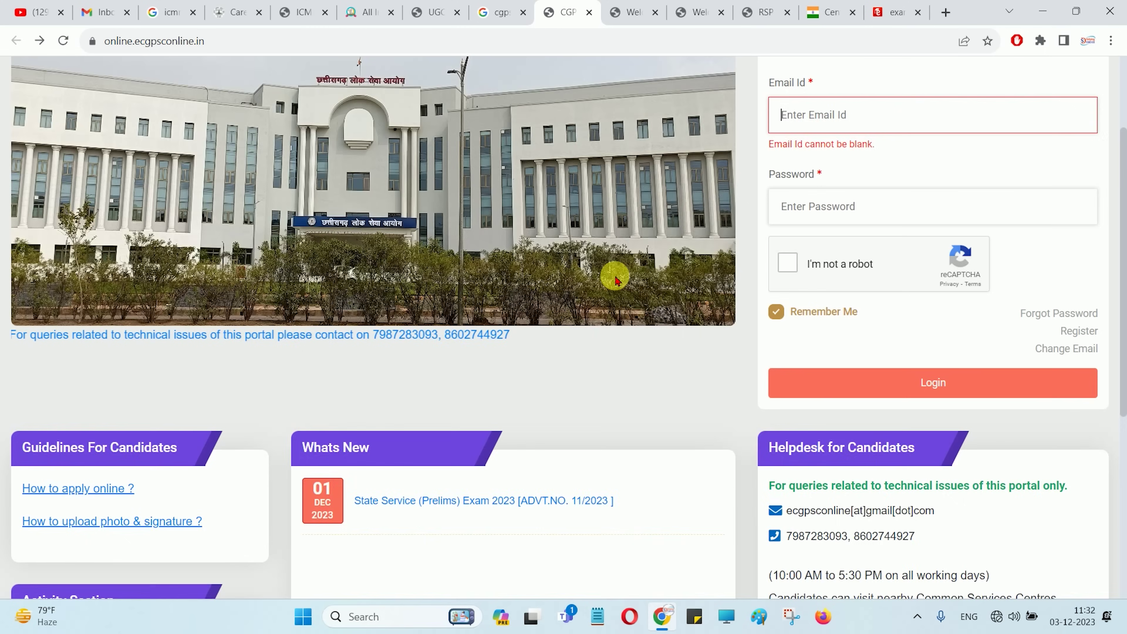
{"action": "scroll", "coordinate": [614, 278], "scroll_direction": "up", "scroll_amount": 8}
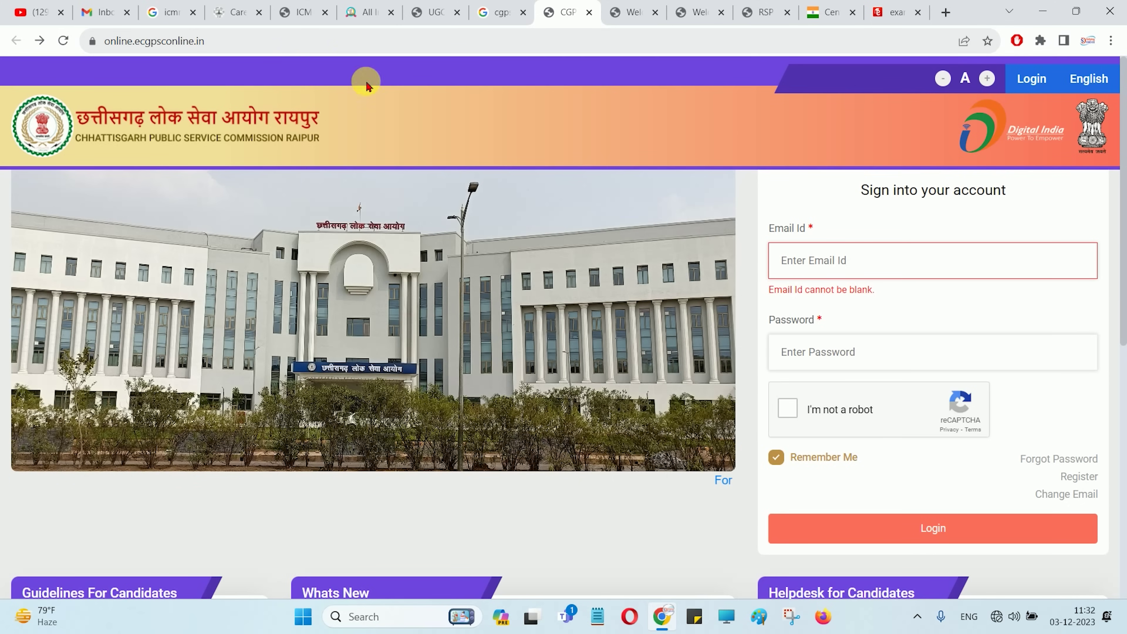
{"action": "scroll", "coordinate": [463, 171], "scroll_direction": "down", "scroll_amount": 5}
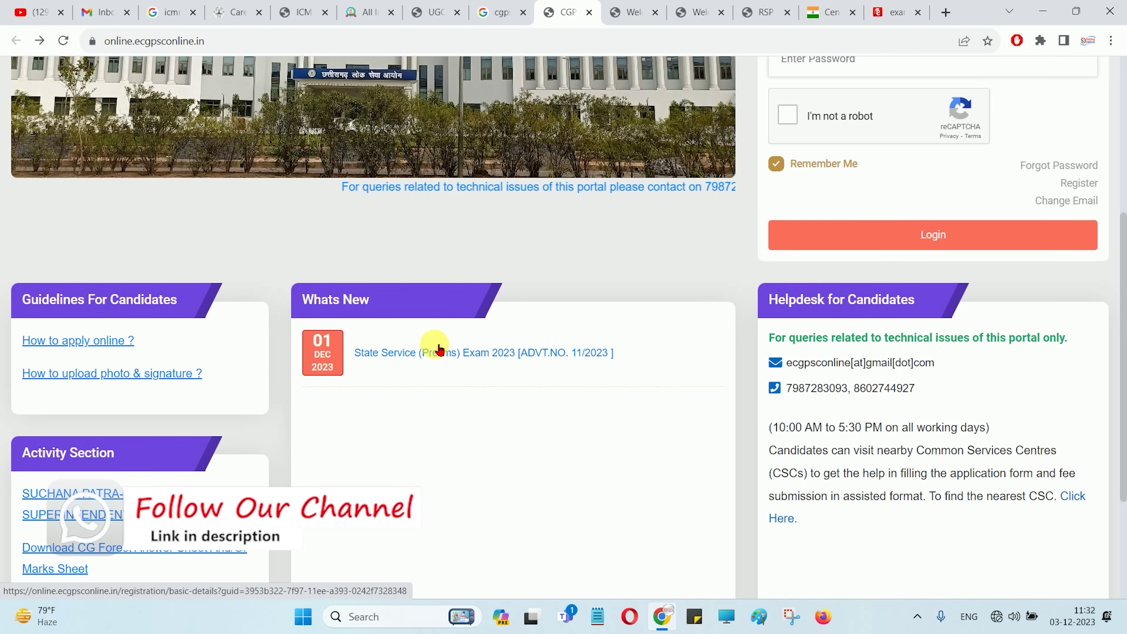
{"action": "scroll", "coordinate": [433, 347], "scroll_direction": "down", "scroll_amount": 3}
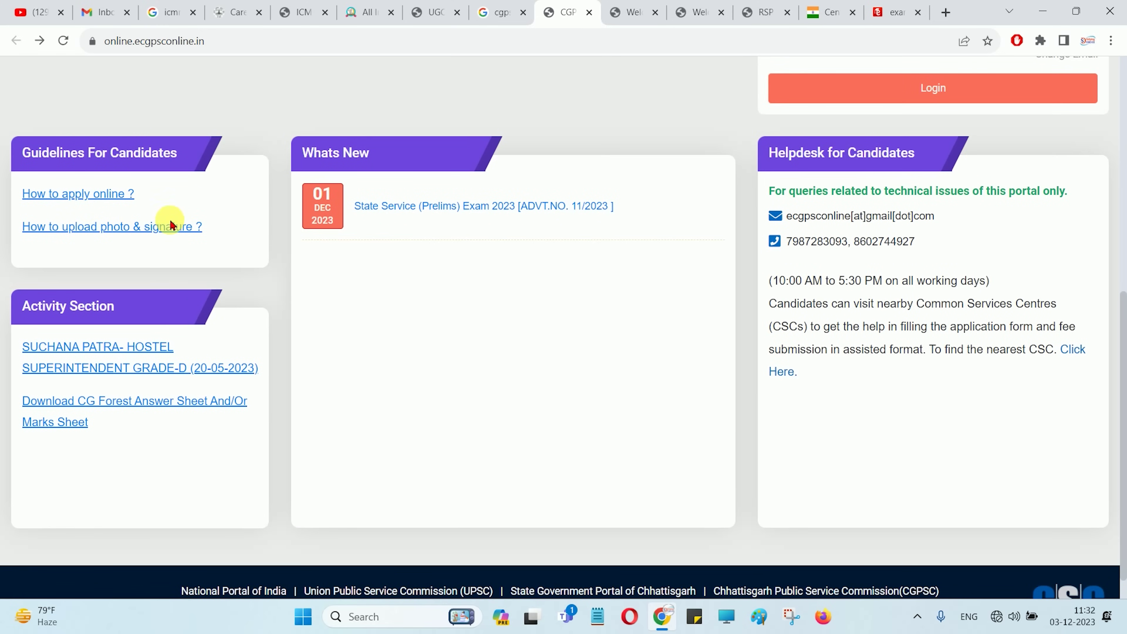
{"action": "scroll", "coordinate": [578, 359], "scroll_direction": "up", "scroll_amount": 9}
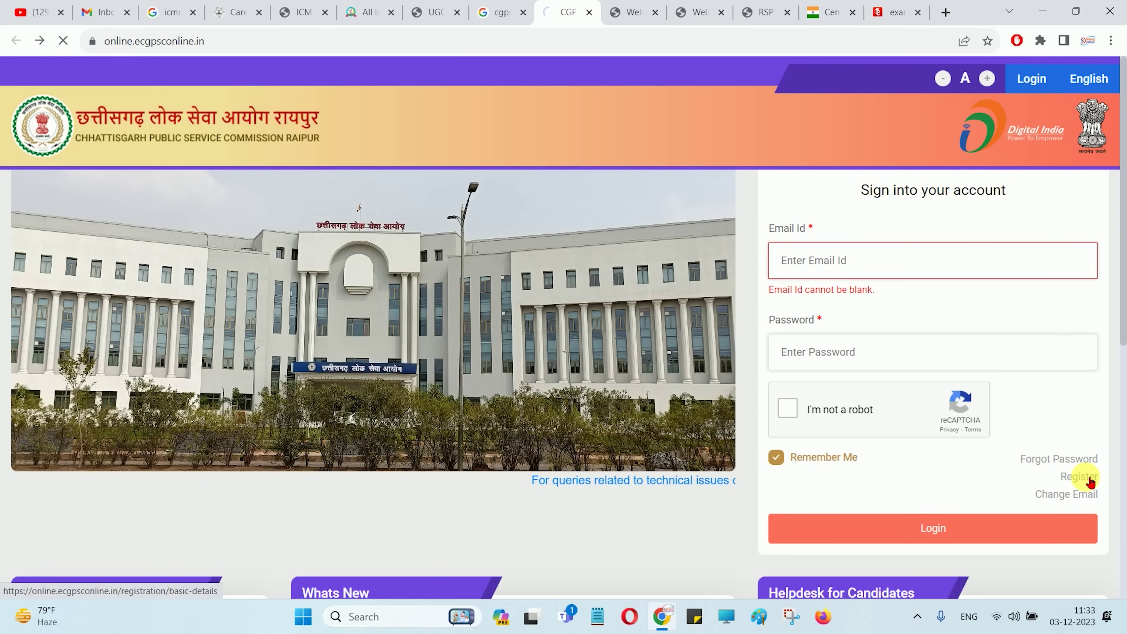
{"action": "left_click", "coordinate": [1082, 477]}
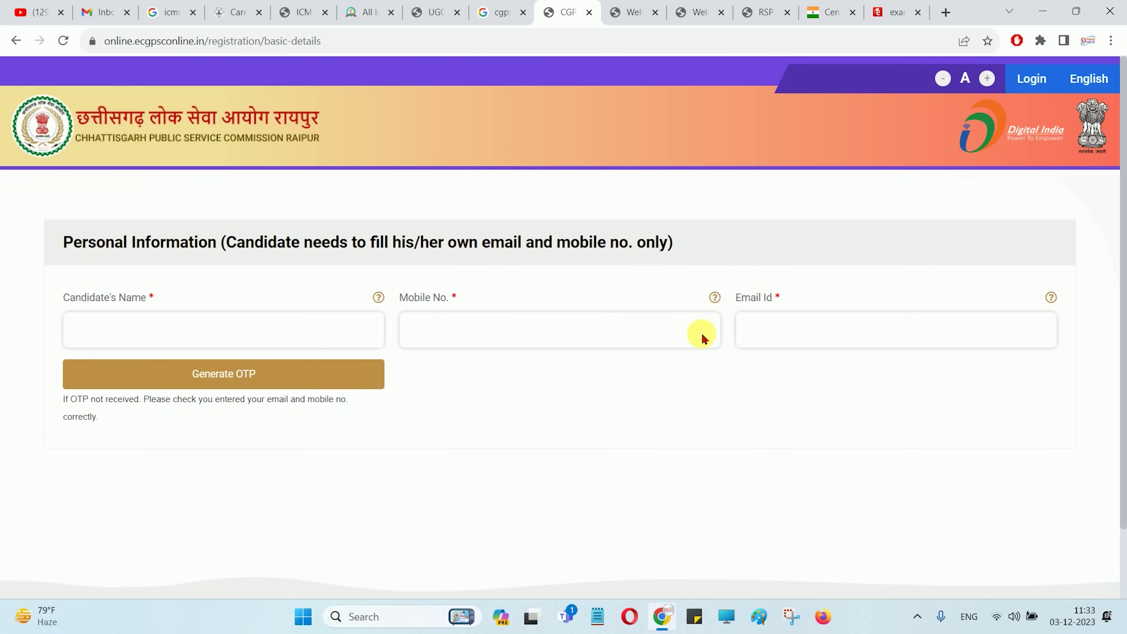
Enter the candidate's name, mobile number and e-mail, then submit the mobile and e-mail OTPs
{"action": "left_click", "coordinate": [179, 340]}
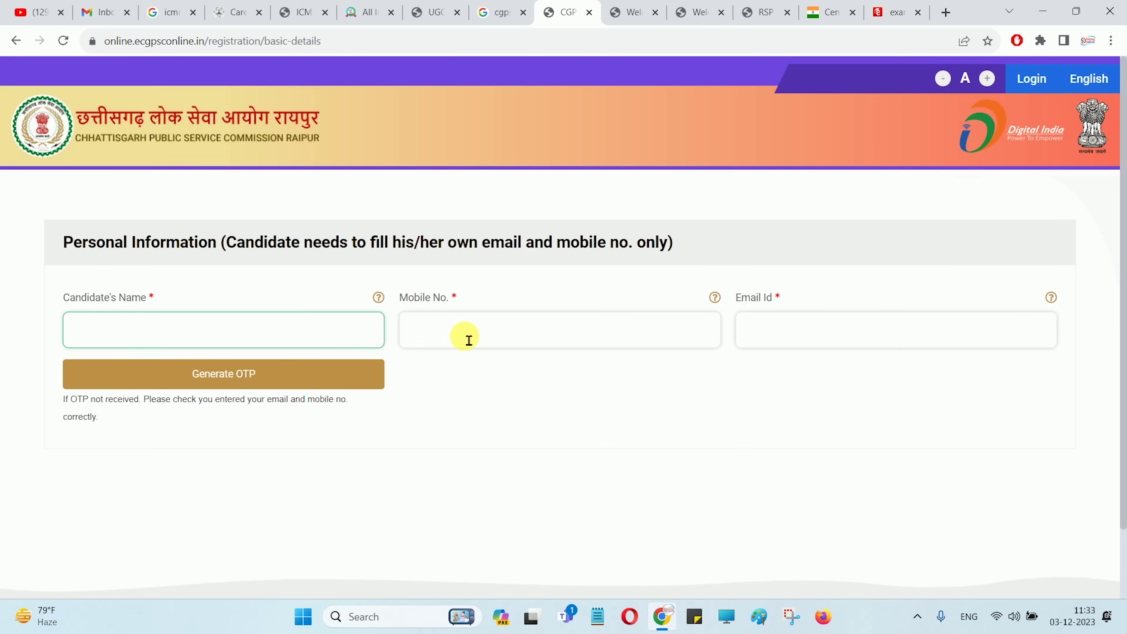
{"action": "left_click", "coordinate": [575, 342]}
{"action": "left_click", "coordinate": [824, 330]}
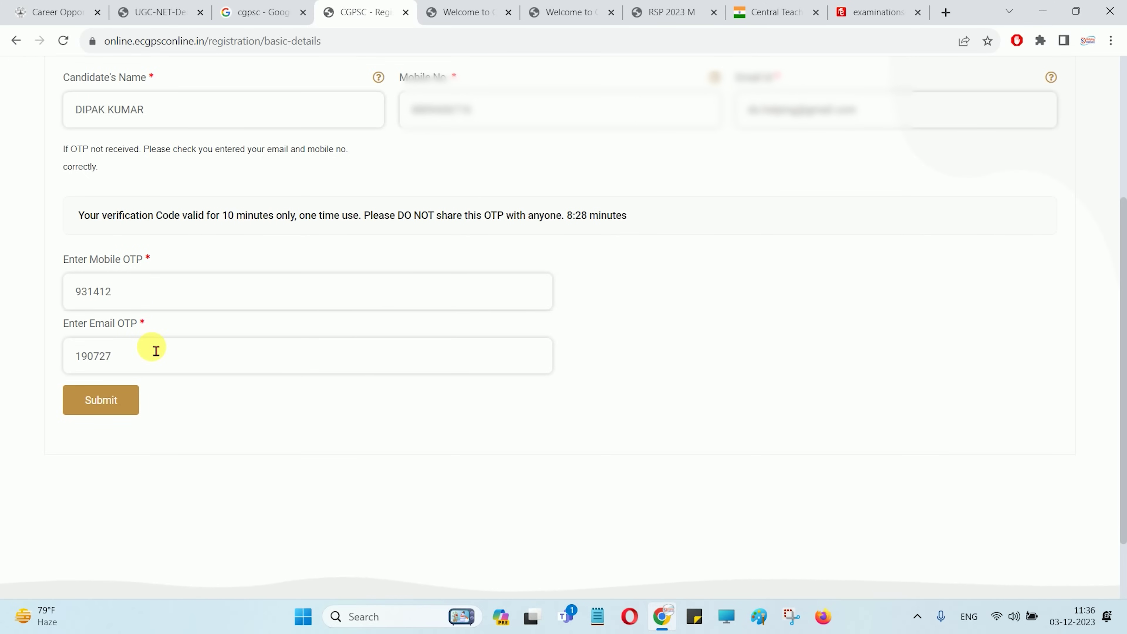
{"action": "left_click", "coordinate": [91, 415]}
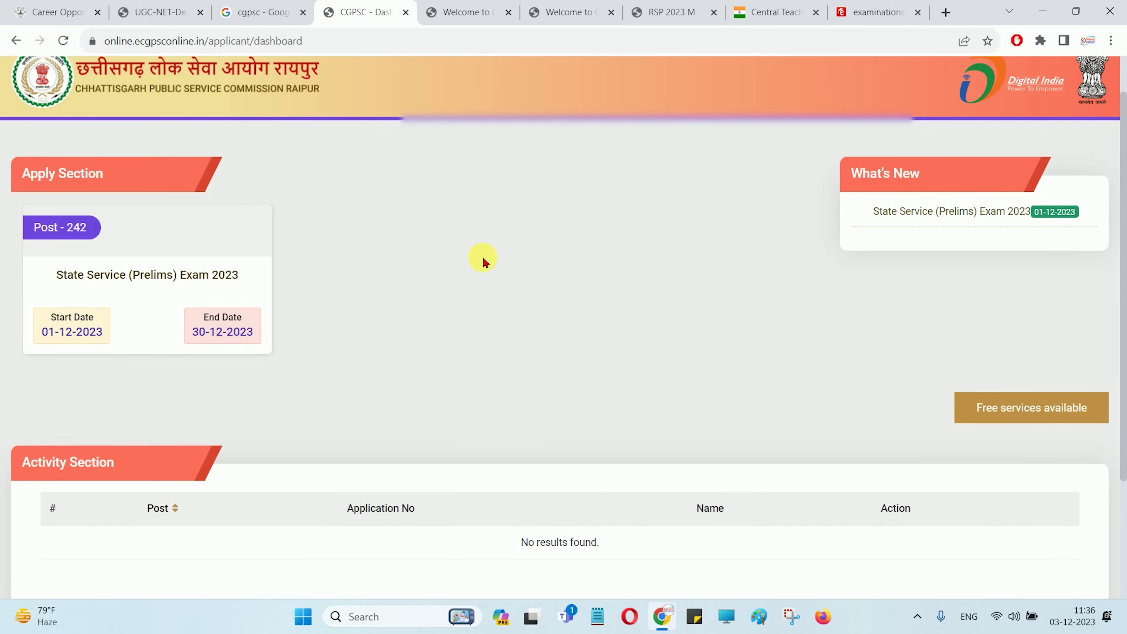
Apply for State Service (Prelims) Exam 2023 from its dashboard card
{"action": "mouse_move", "coordinate": [137, 277]}
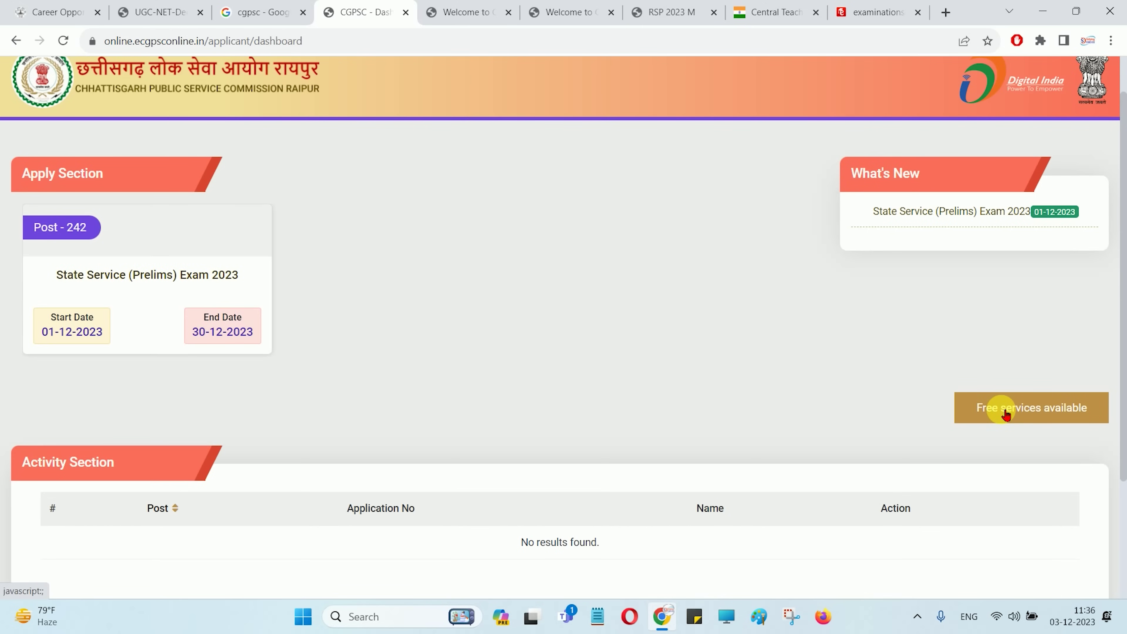
{"action": "scroll", "coordinate": [652, 360], "scroll_direction": "down", "scroll_amount": 2}
{"action": "scroll", "coordinate": [551, 360], "scroll_direction": "up", "scroll_amount": 3}
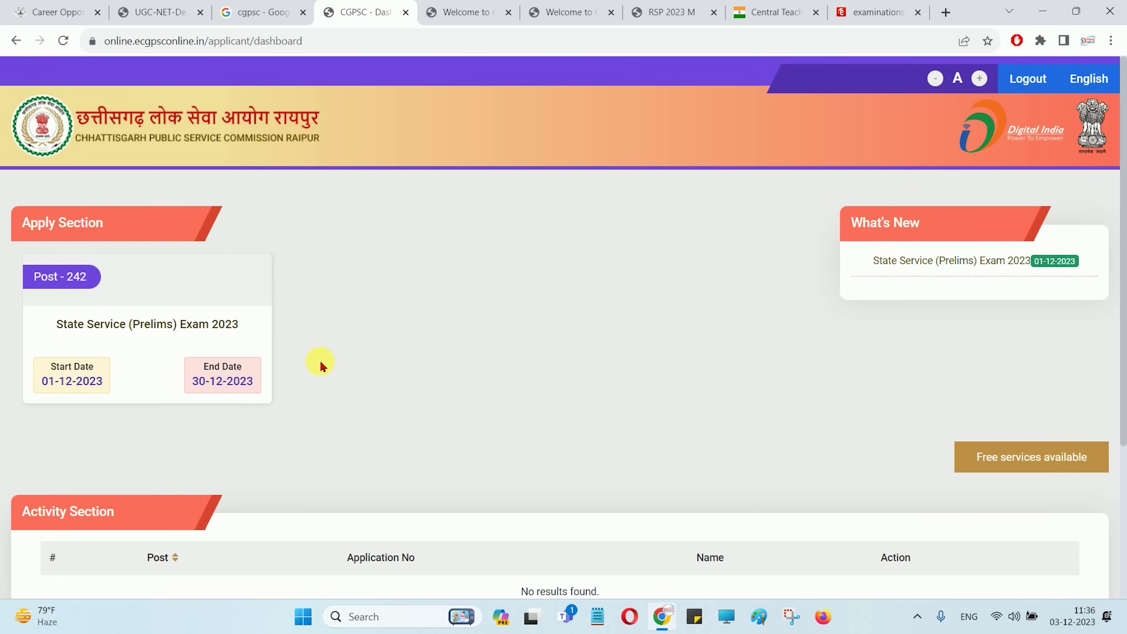
{"action": "left_click", "coordinate": [140, 363]}
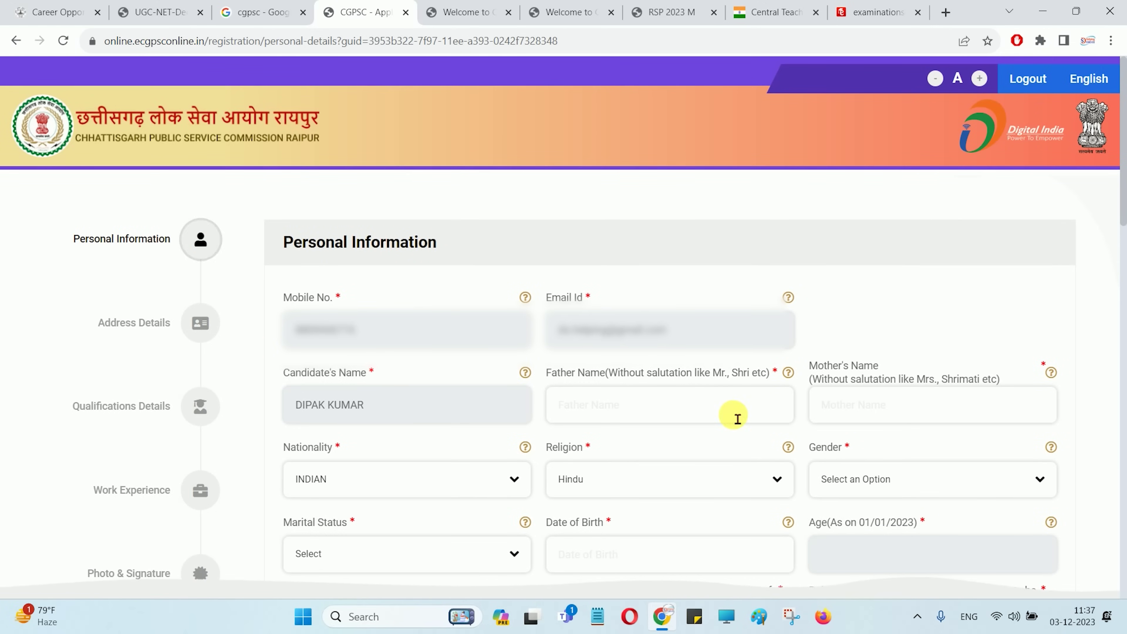
Leave father's and mother's names blank, keep religion Hindu, and set Gender to MALE
{"action": "left_click", "coordinate": [636, 418]}
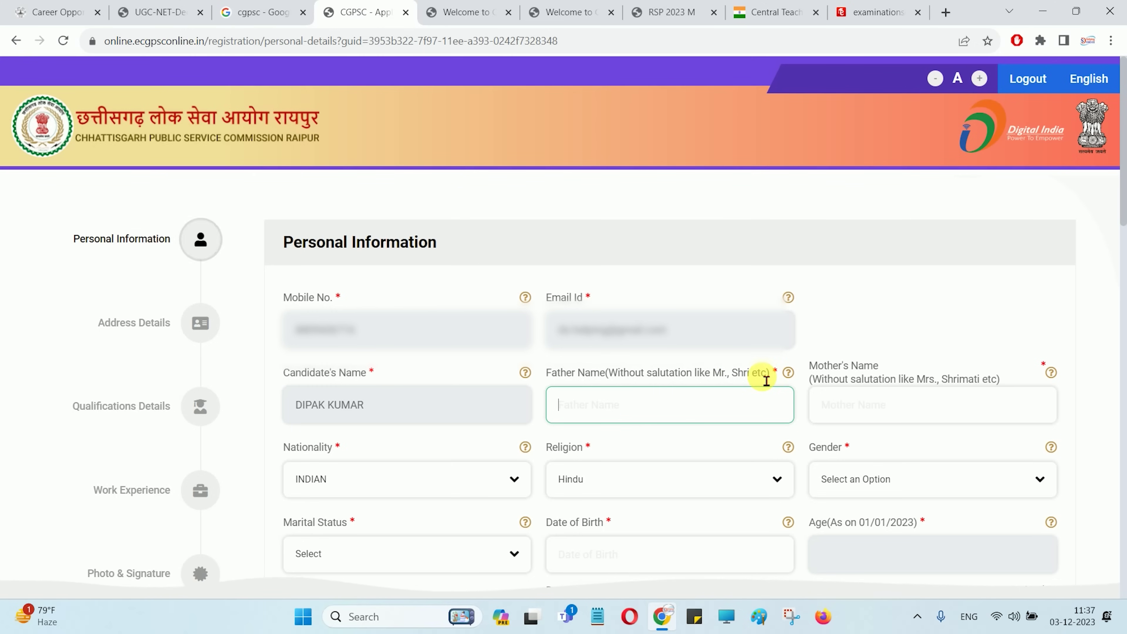
{"action": "left_click", "coordinate": [862, 406]}
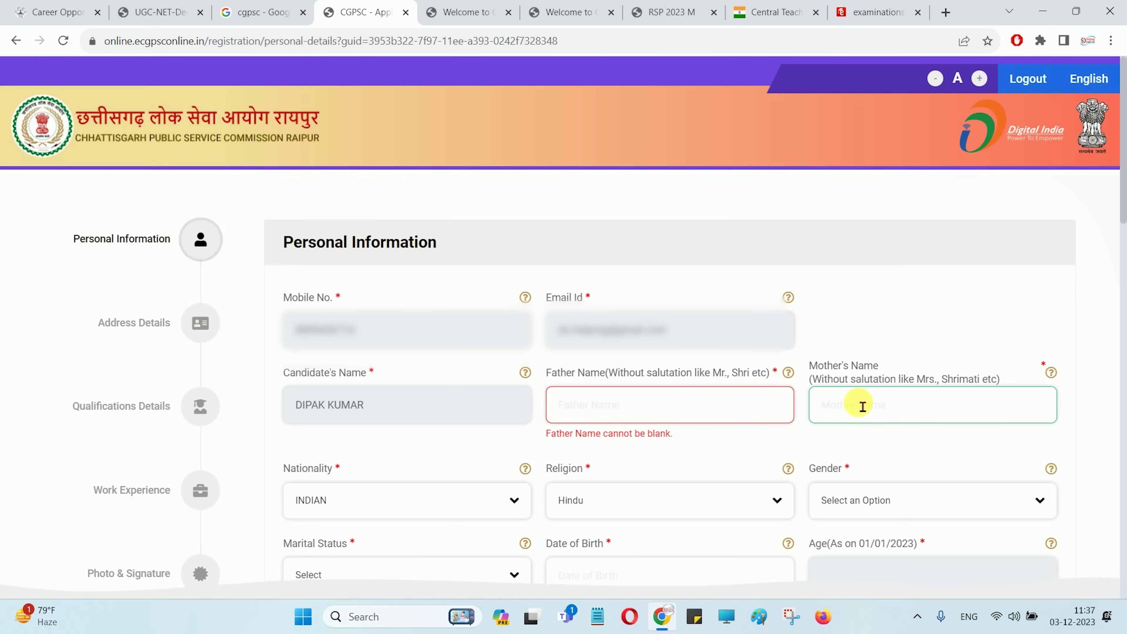
{"action": "left_click", "coordinate": [645, 507]}
{"action": "left_click", "coordinate": [645, 506]}
{"action": "left_click", "coordinate": [849, 510]}
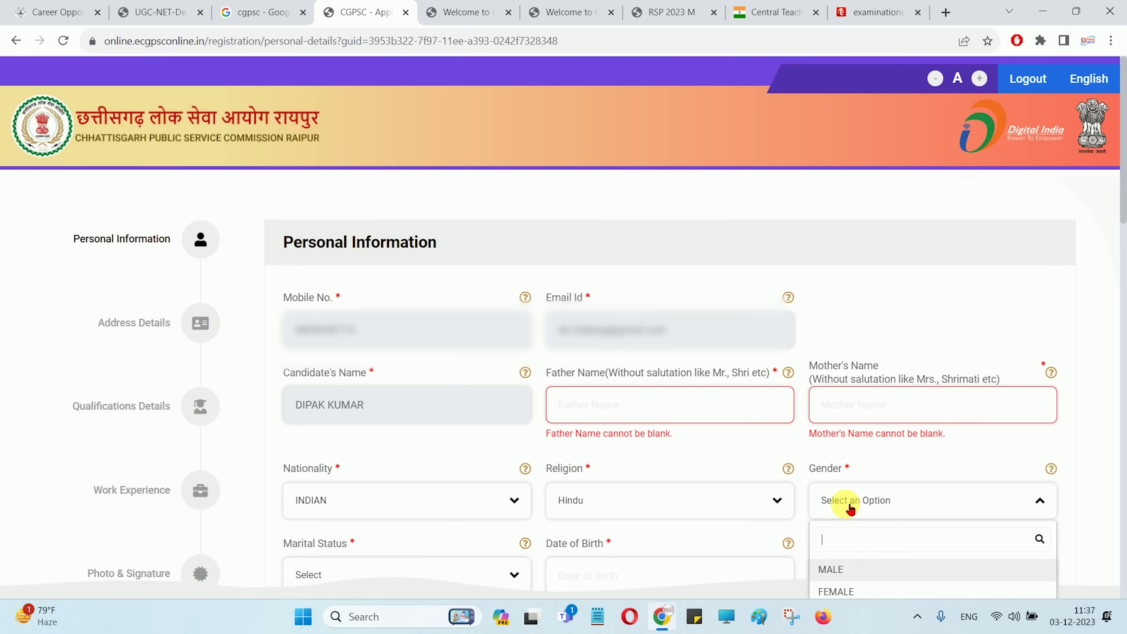
{"action": "left_click", "coordinate": [845, 570]}
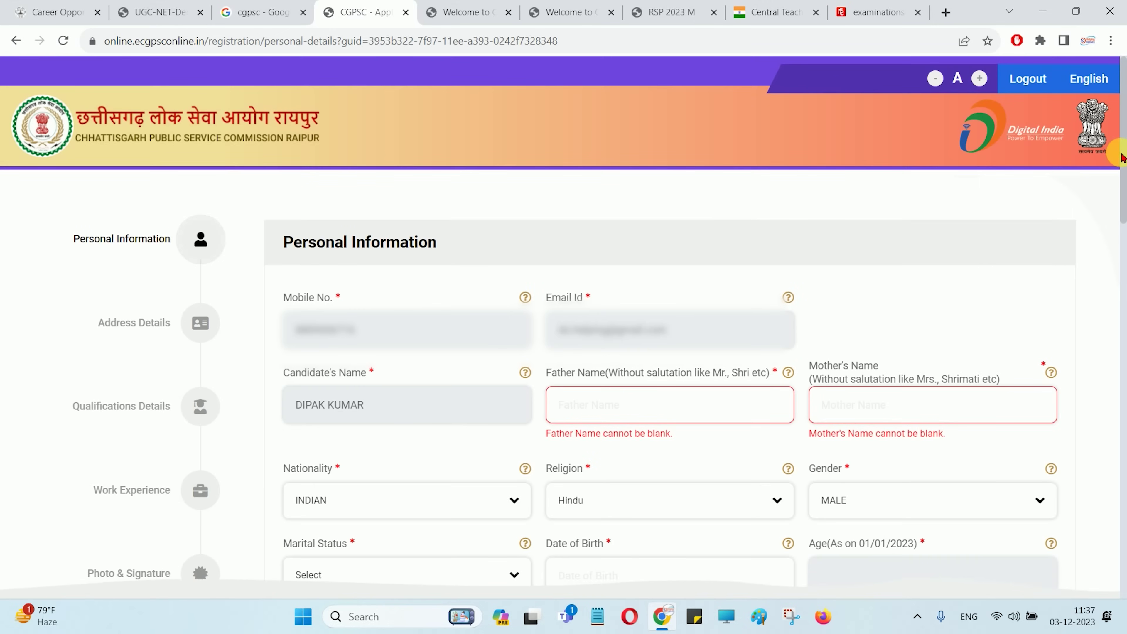
{"action": "scroll", "coordinate": [468, 156], "scroll_direction": "down", "scroll_amount": 8}
Set marital status to Yes, then change it to No
{"action": "left_click", "coordinate": [329, 202]}
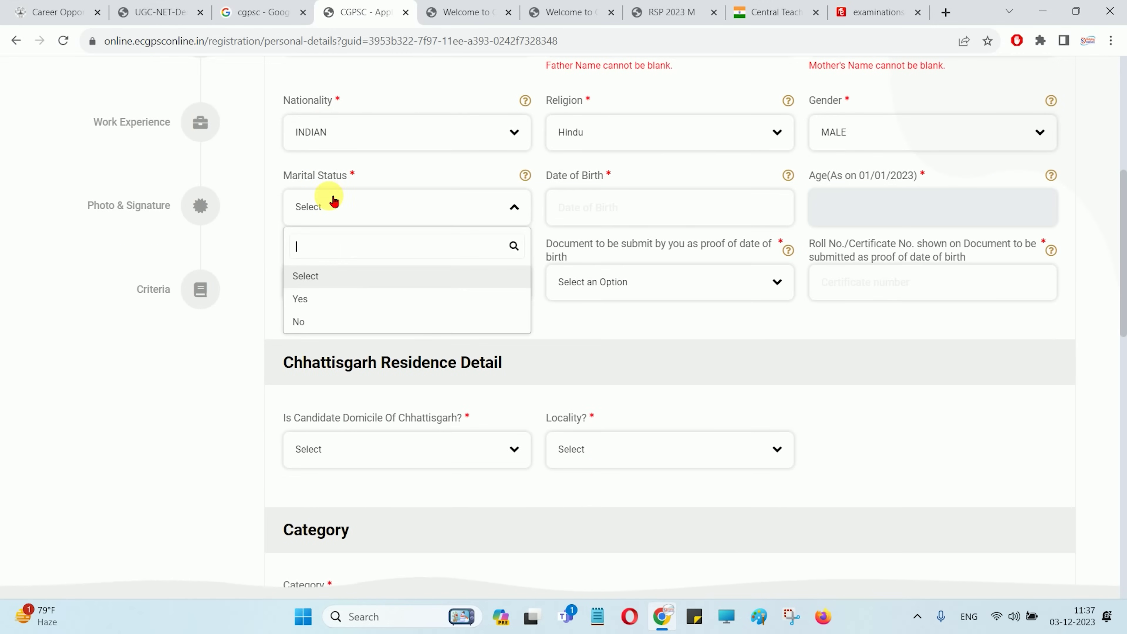
{"action": "left_click", "coordinate": [312, 298]}
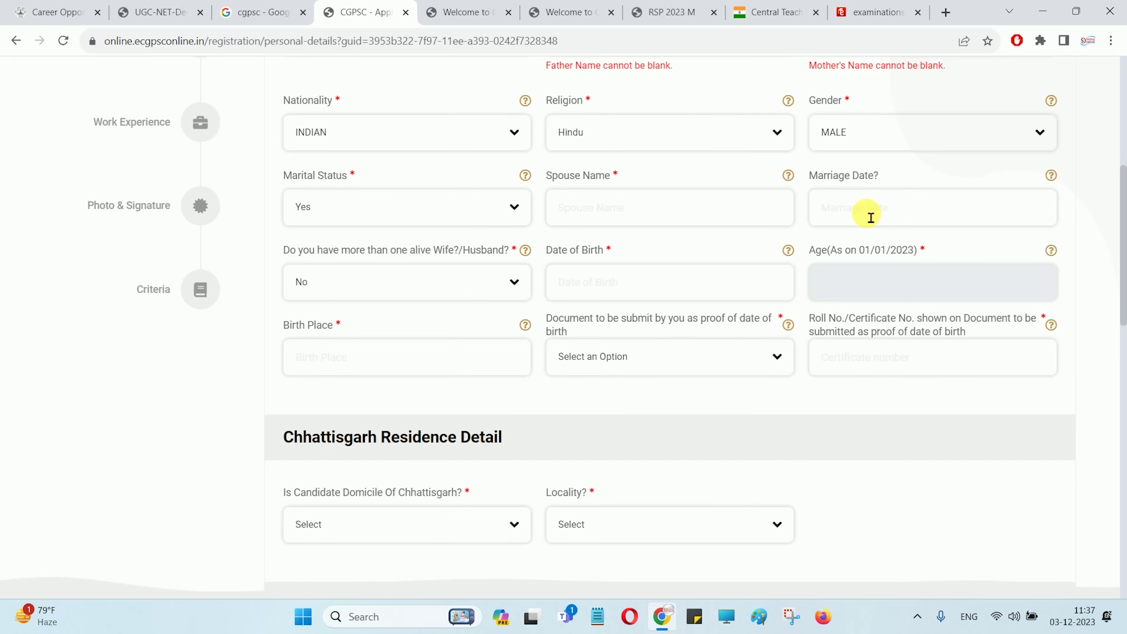
{"action": "left_click", "coordinate": [365, 216]}
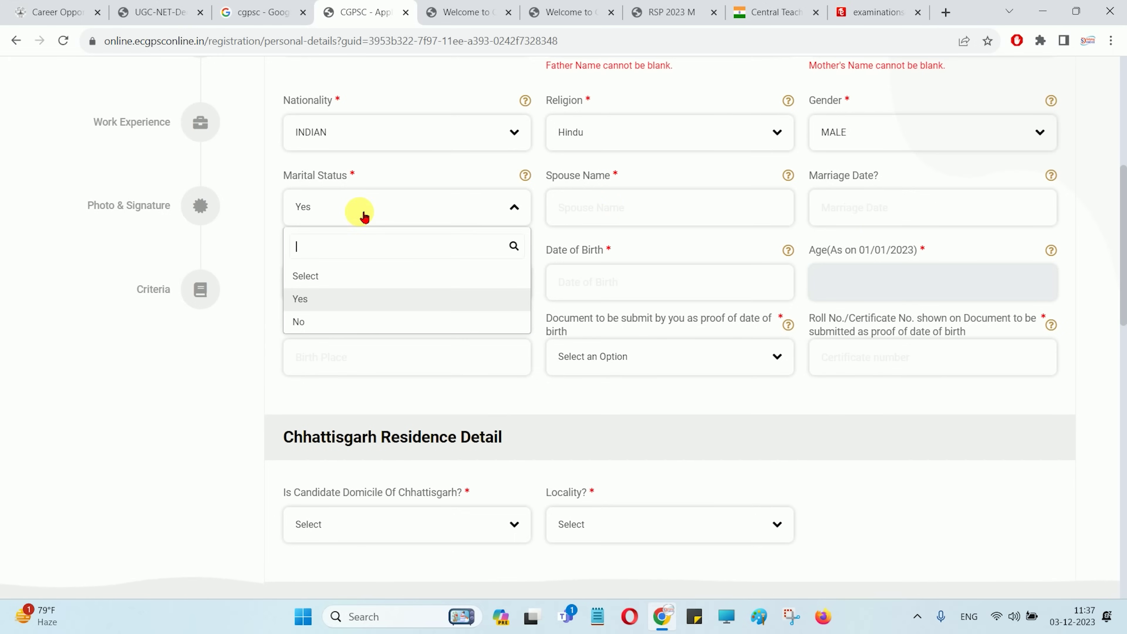
{"action": "left_click", "coordinate": [304, 318]}
Pick date of birth 10-02-2000 in the calendar, then clear the date field
{"action": "left_click", "coordinate": [590, 220]}
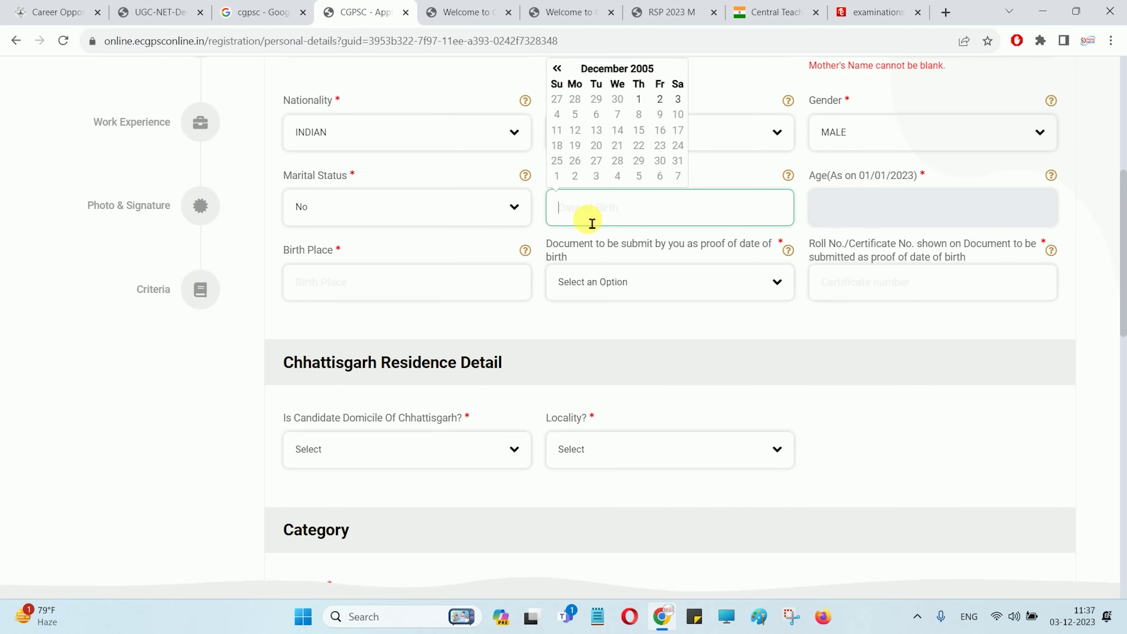
{"action": "left_click", "coordinate": [614, 67]}
{"action": "left_click", "coordinate": [616, 242]}
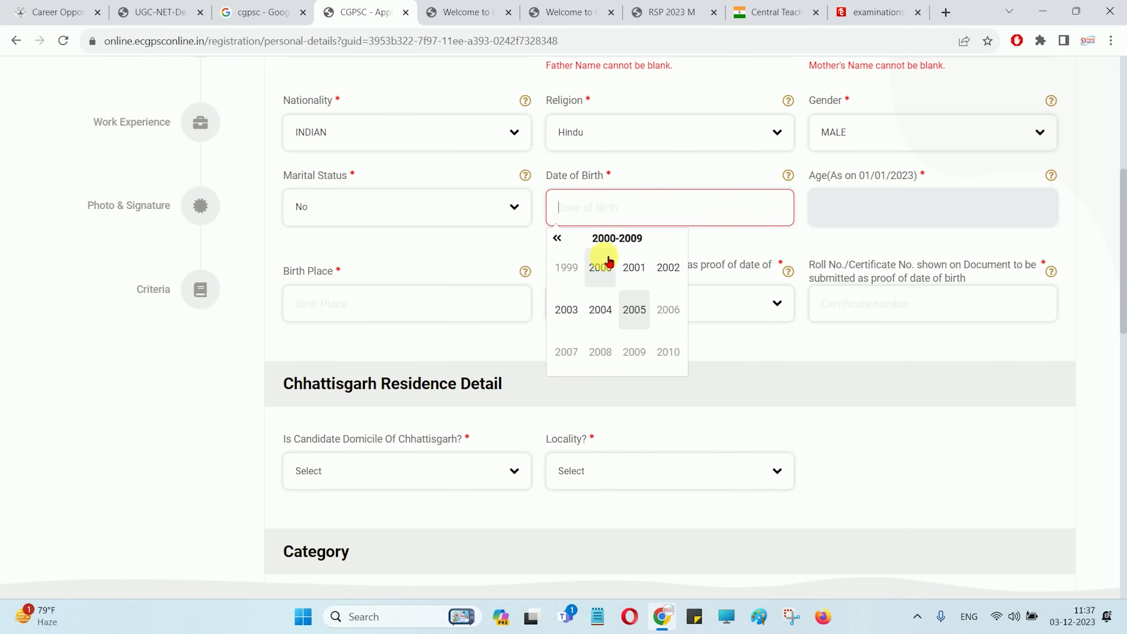
{"action": "left_click", "coordinate": [601, 261]}
{"action": "left_click", "coordinate": [612, 275]}
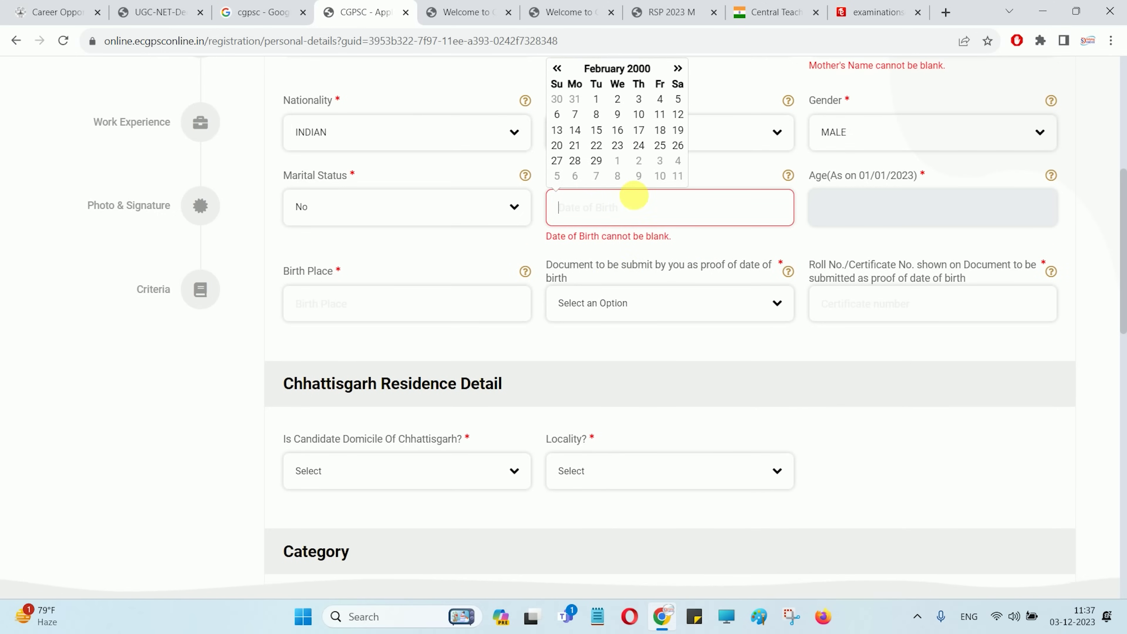
{"action": "left_click", "coordinate": [639, 114]}
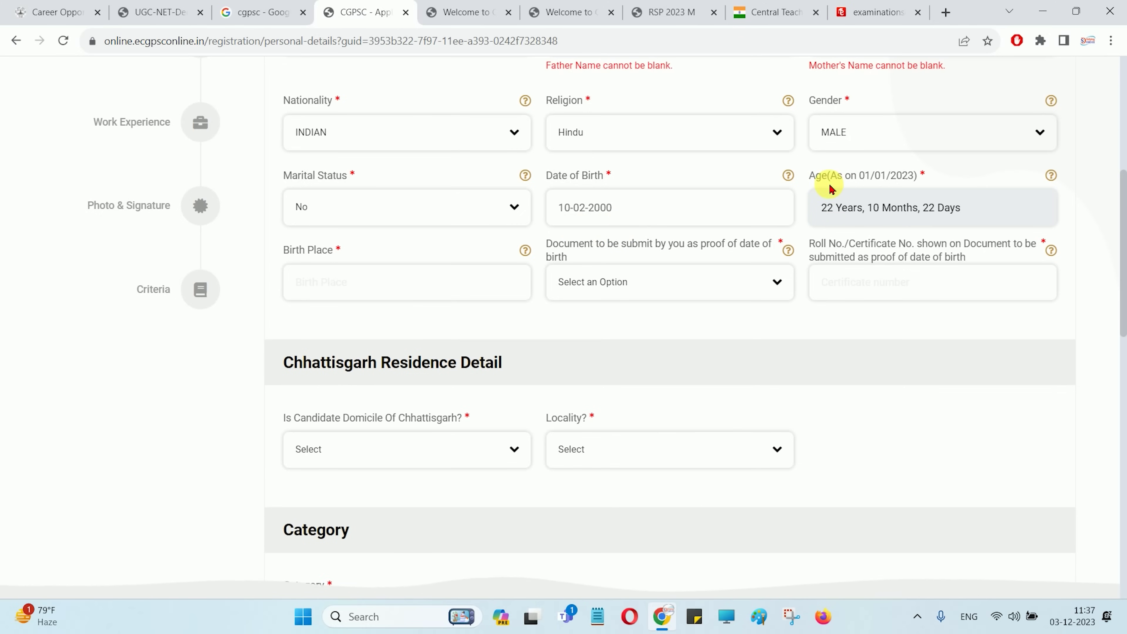
{"action": "left_click_drag", "start_coordinate": [653, 220], "coordinate": [558, 226]}
{"action": "key", "text": "BackSpace"}
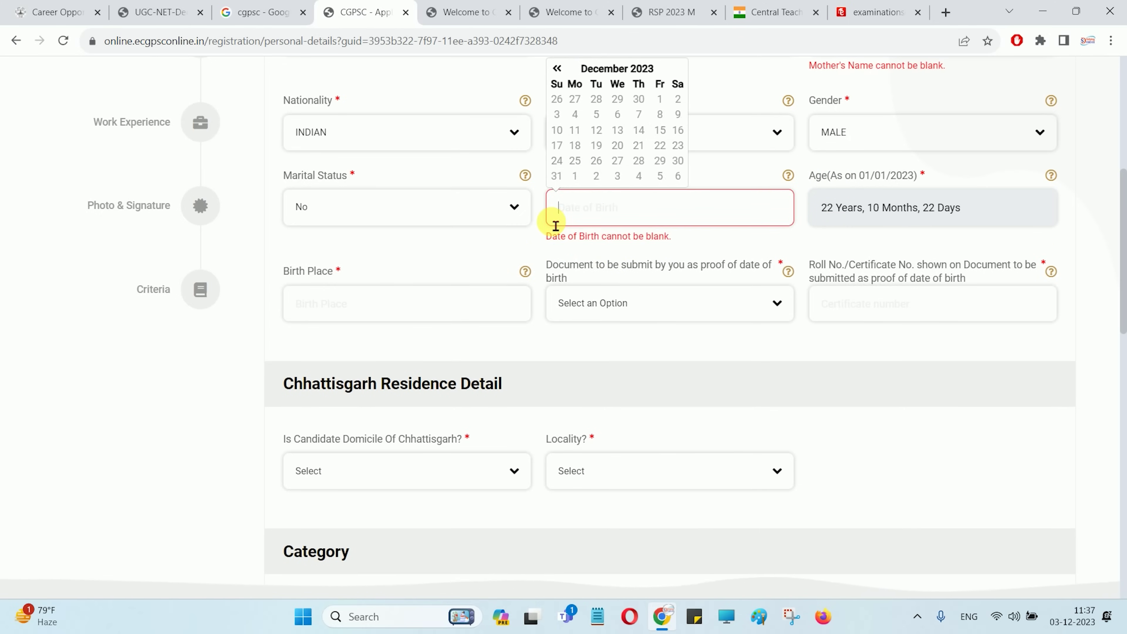
{"action": "left_click", "coordinate": [524, 251]}
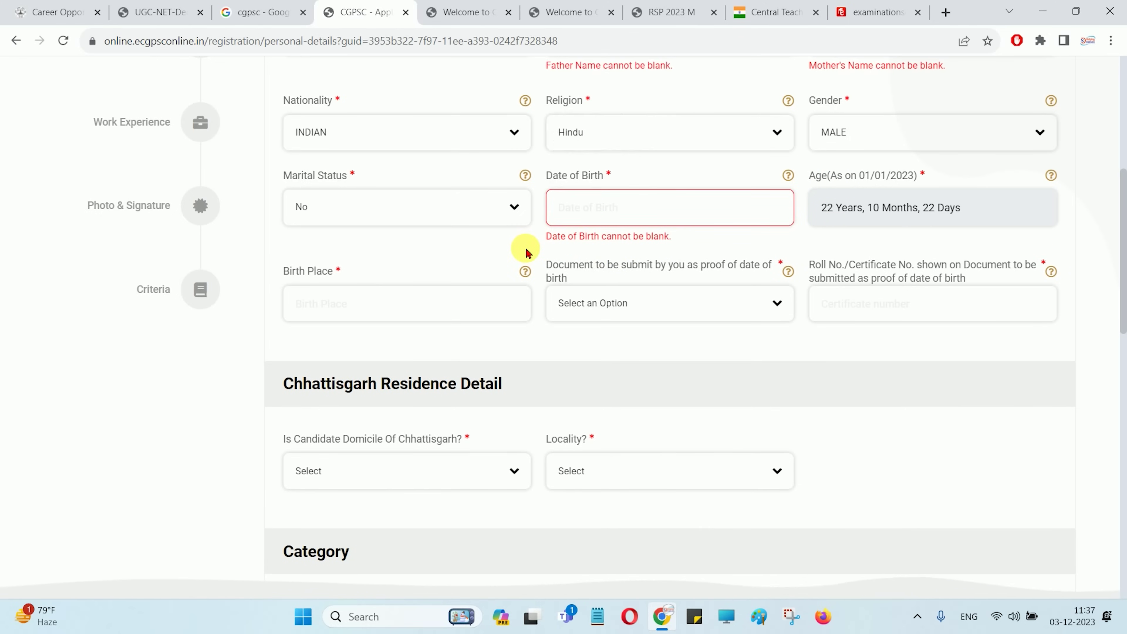
Choose 10th MarkSheet as the date-of-birth proof, leaving the certificate number blank
{"action": "left_click", "coordinate": [337, 308]}
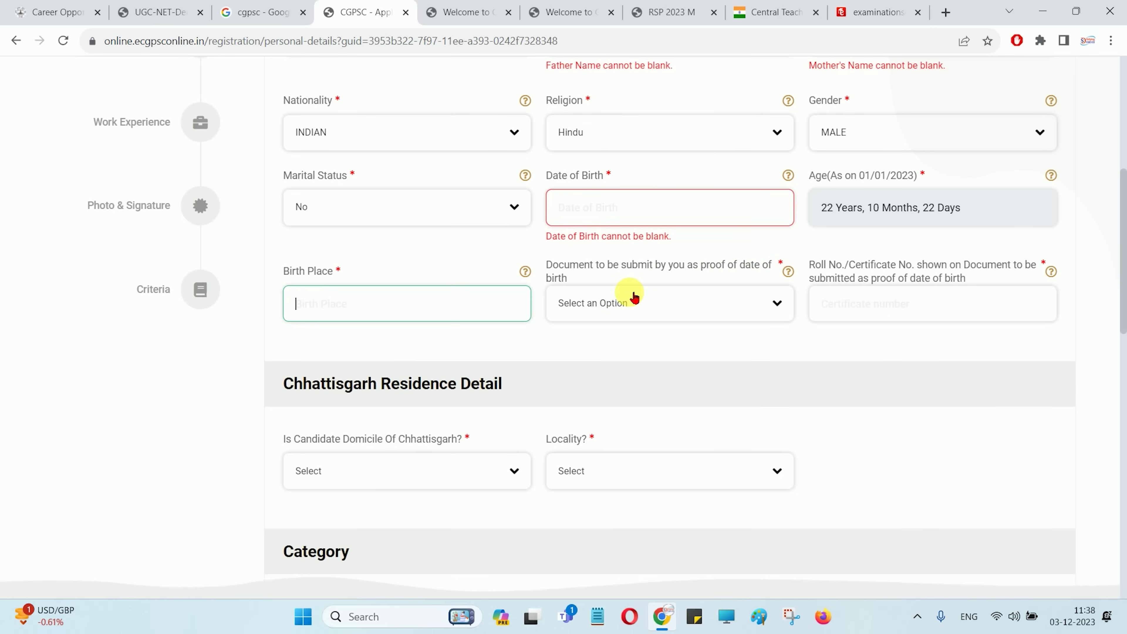
{"action": "left_click", "coordinate": [635, 297]}
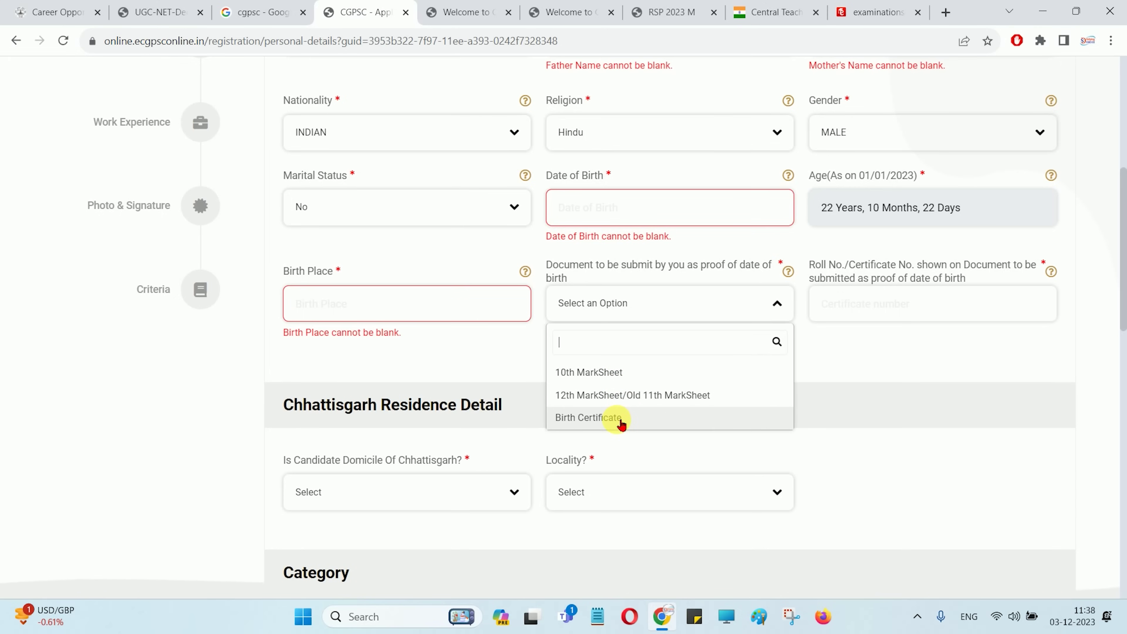
{"action": "left_click", "coordinate": [600, 376]}
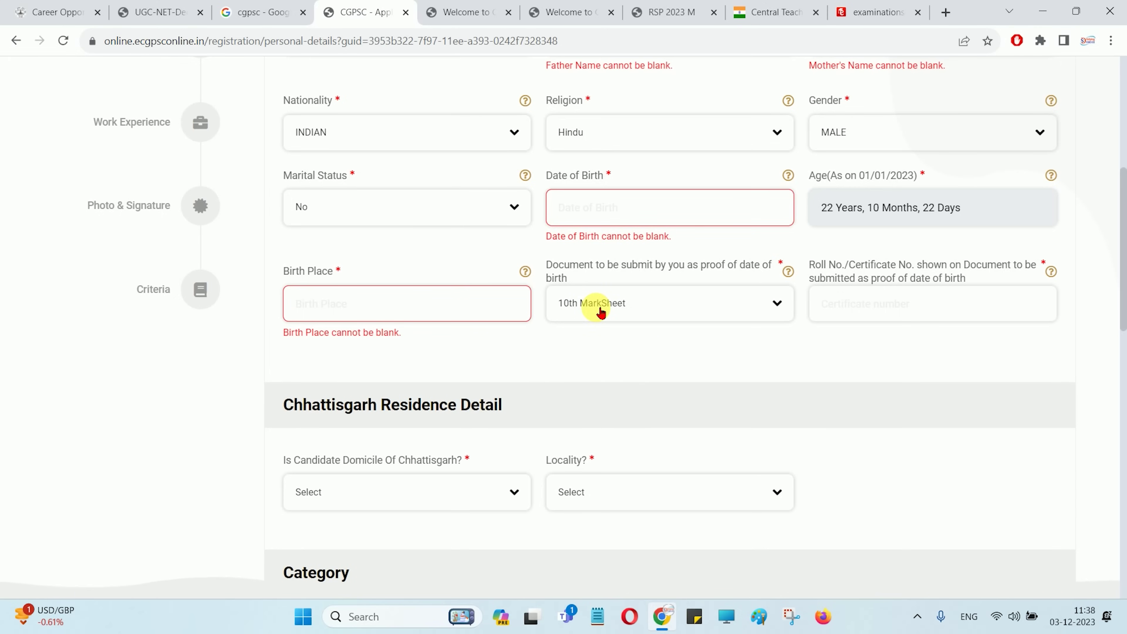
{"action": "left_click", "coordinate": [904, 314]}
{"action": "left_click_drag", "start_coordinate": [868, 265], "coordinate": [933, 265]}
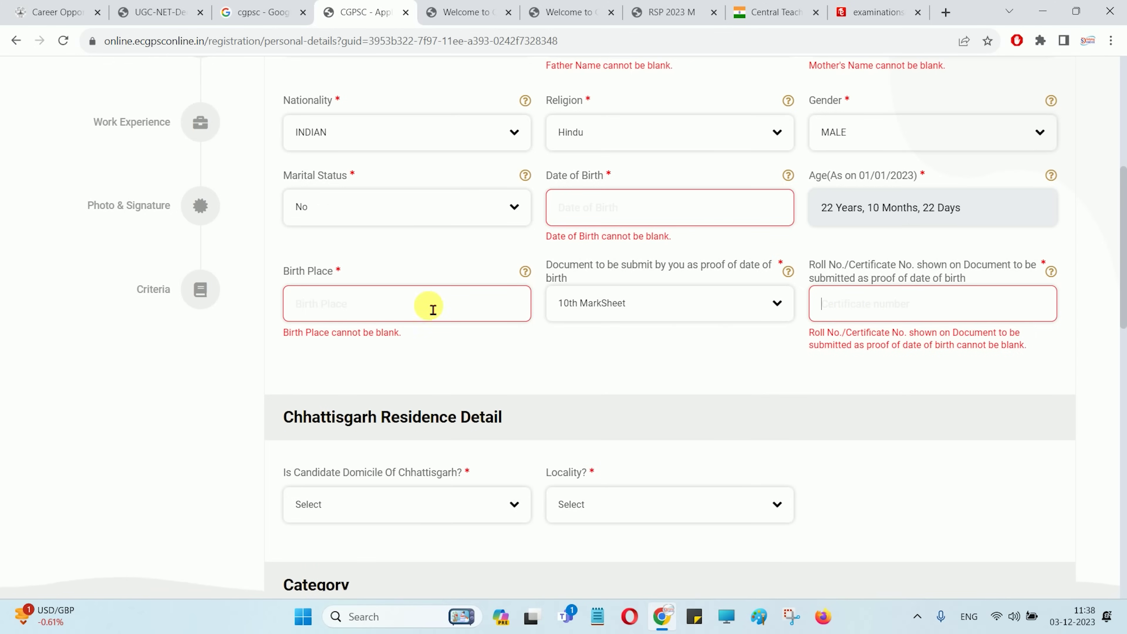
Answer Yes to Chhattisgarh domicile, with district BIJAPUR and locality Rural
{"action": "scroll", "coordinate": [511, 385], "scroll_direction": "down", "scroll_amount": 5}
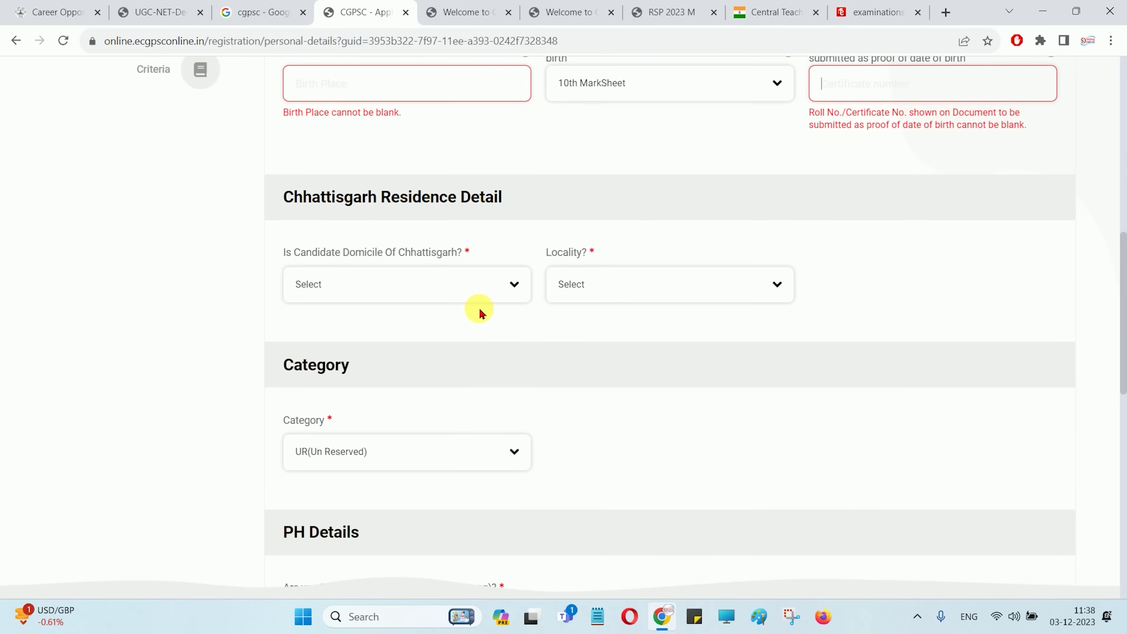
{"action": "left_click_drag", "start_coordinate": [380, 197], "coordinate": [487, 198]}
{"action": "left_click", "coordinate": [486, 197]}
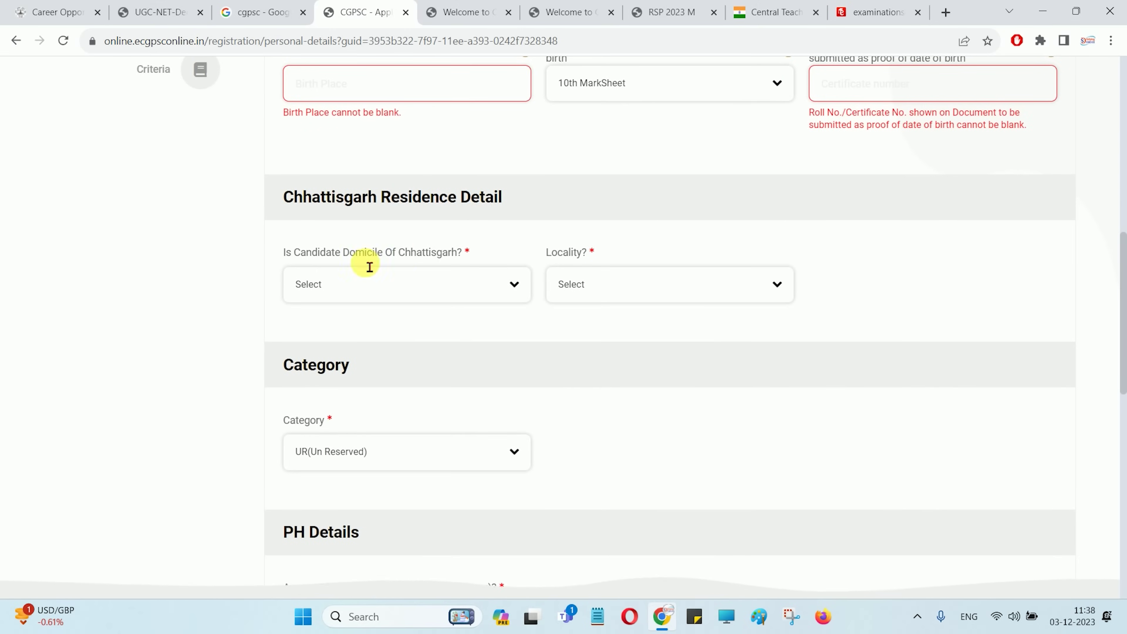
{"action": "left_click", "coordinate": [383, 284]}
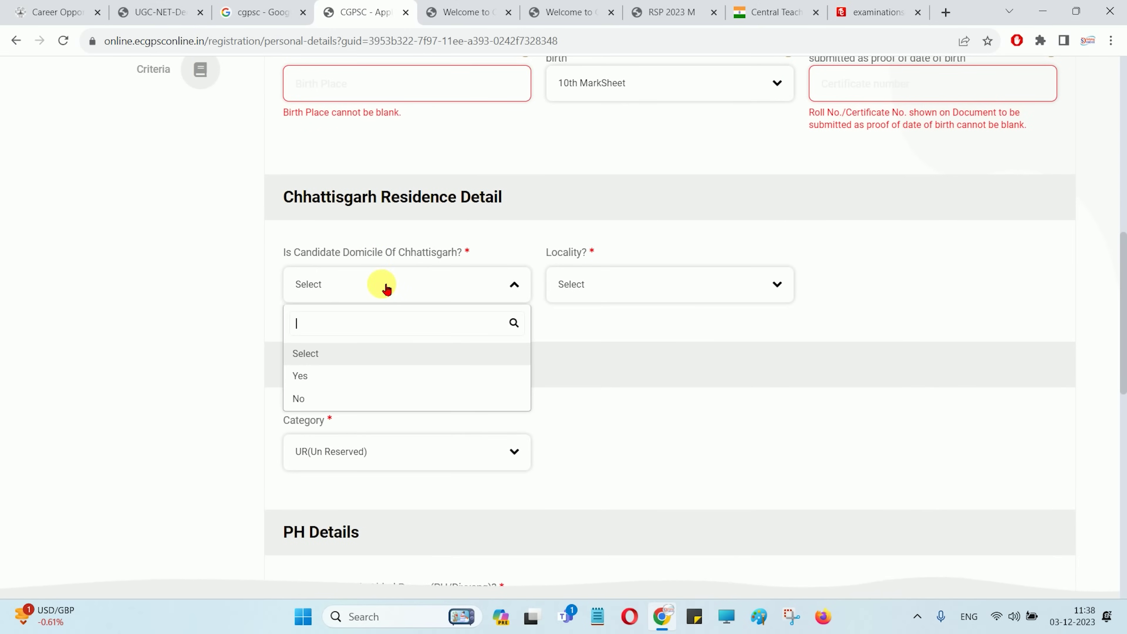
{"action": "left_click", "coordinate": [320, 377]}
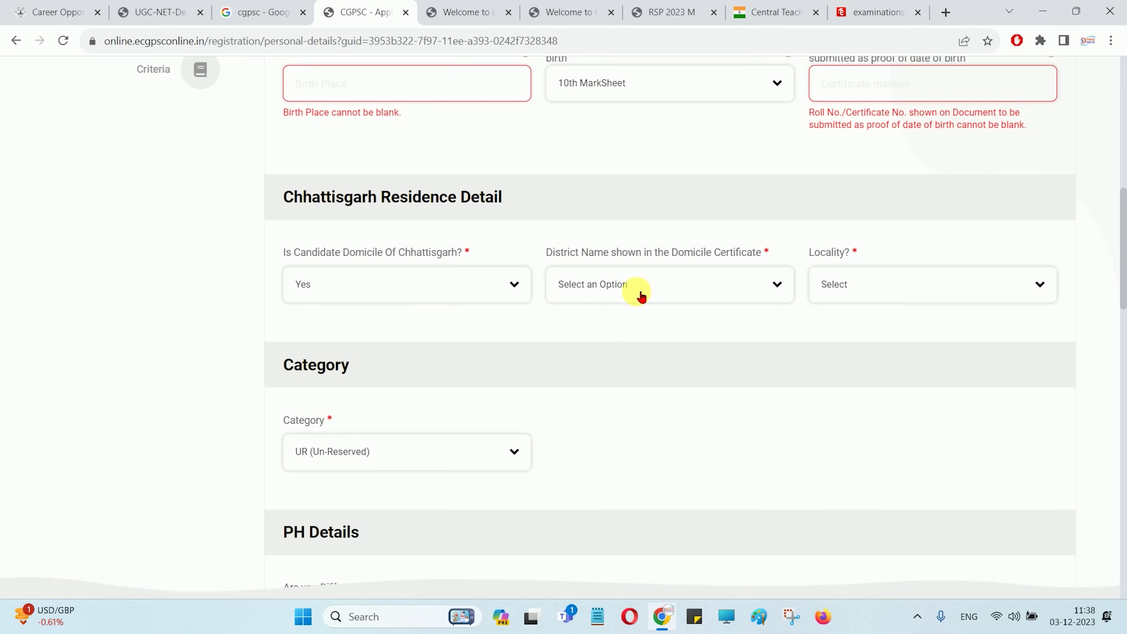
{"action": "left_click_drag", "start_coordinate": [576, 253], "coordinate": [670, 258]}
{"action": "left_click", "coordinate": [672, 283]}
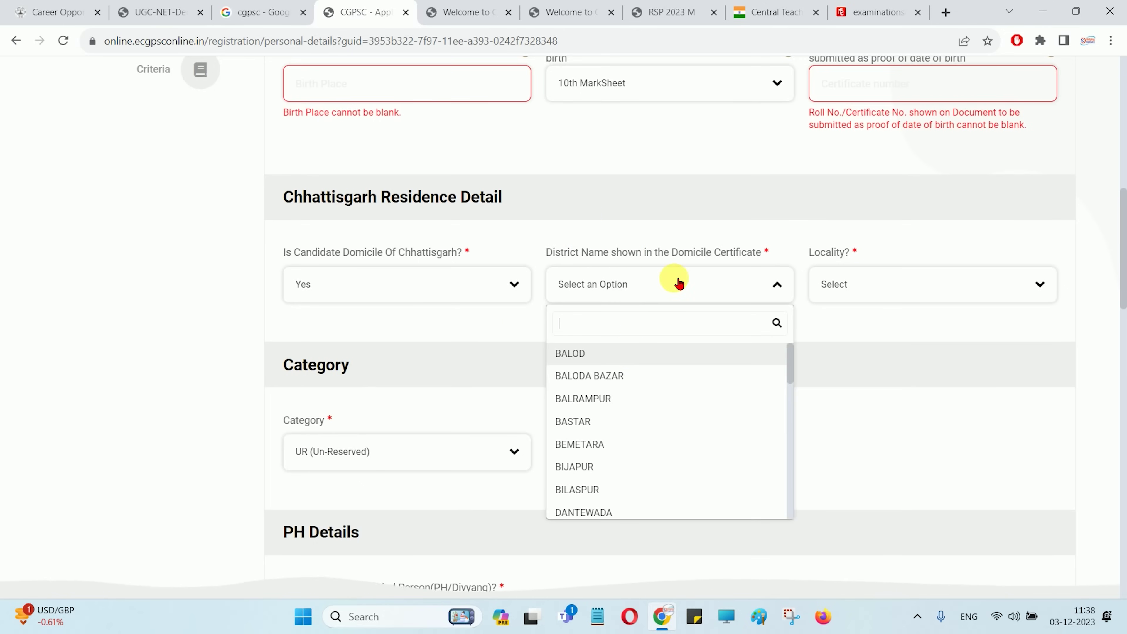
{"action": "left_click", "coordinate": [606, 474]}
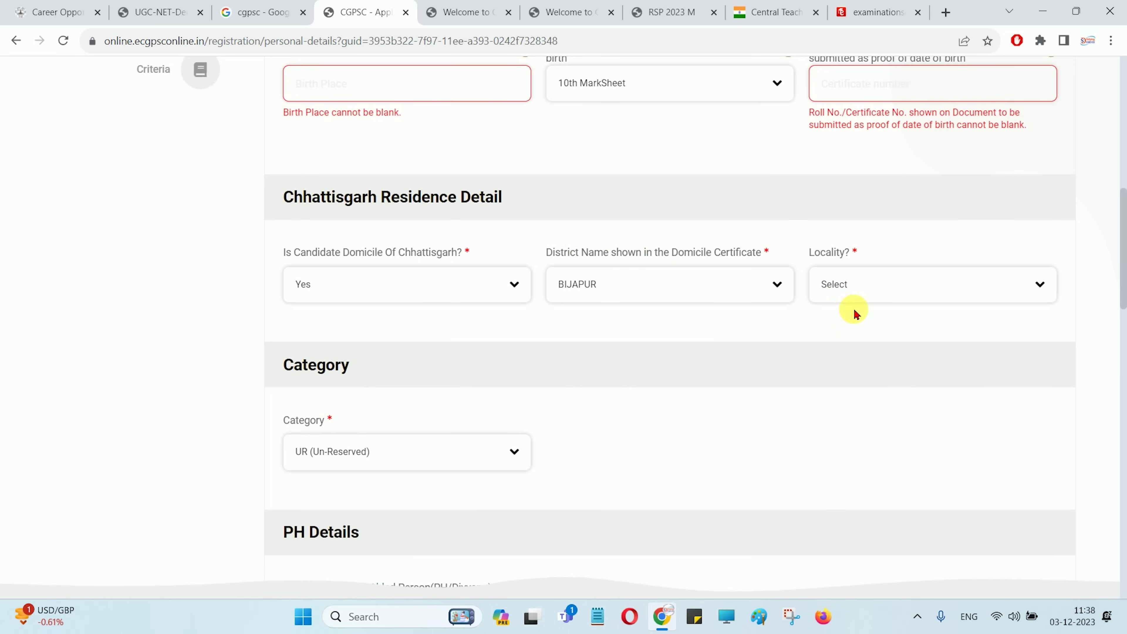
{"action": "left_click", "coordinate": [853, 289]}
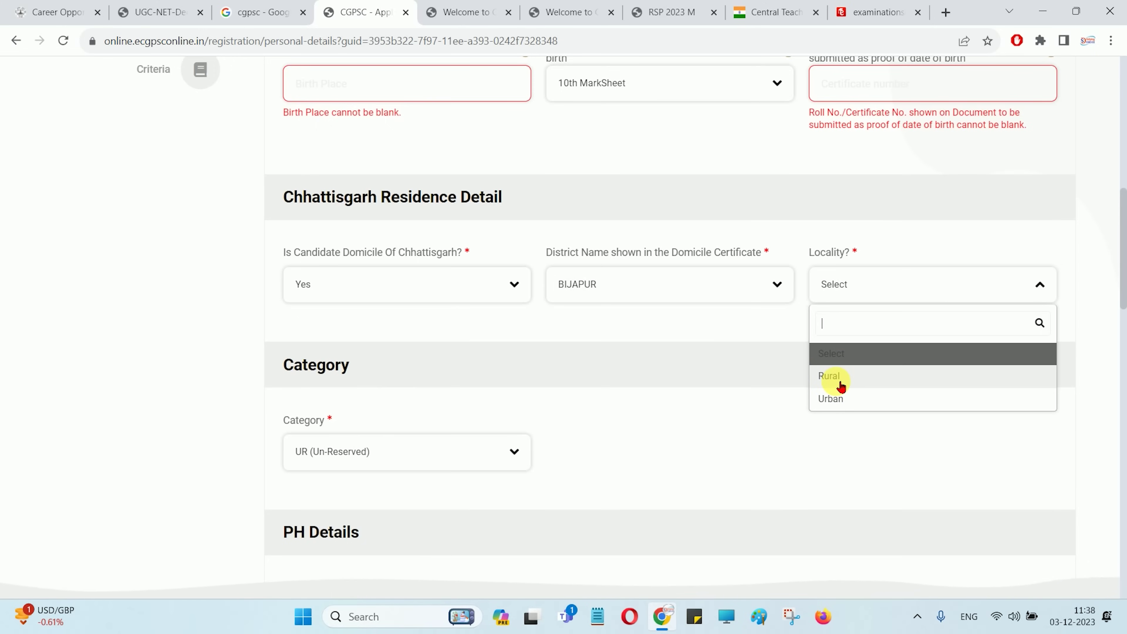
{"action": "left_click", "coordinate": [840, 381]}
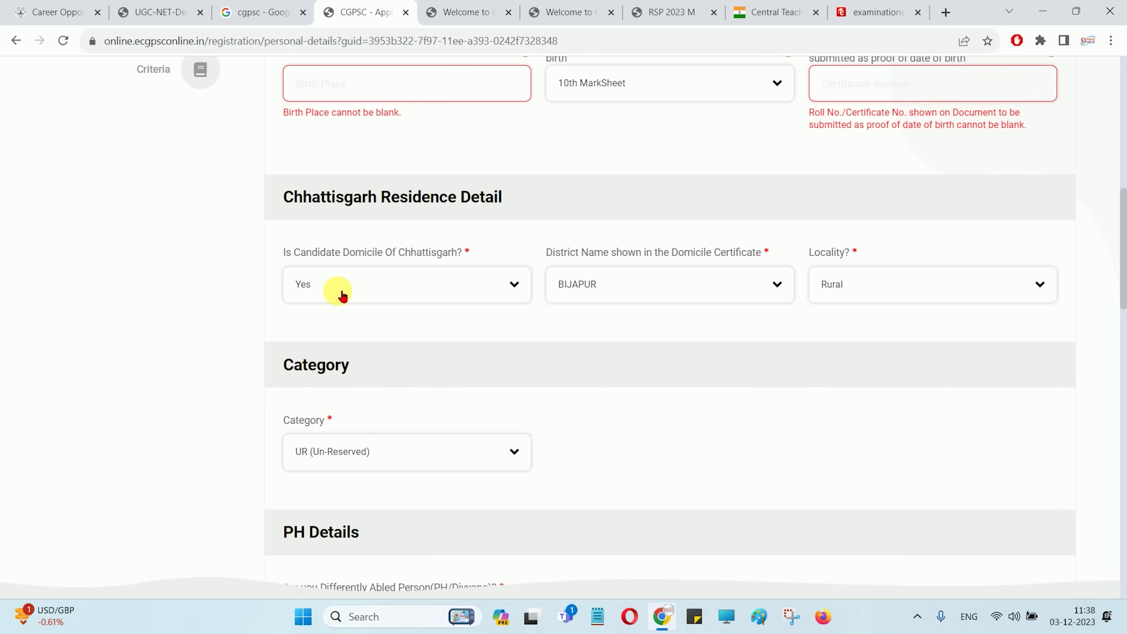
Change domicile to No, keep locality Rural, and confirm category UR(Un Reserved)
{"action": "scroll", "coordinate": [399, 222], "scroll_direction": "down", "scroll_amount": 3}
{"action": "scroll", "coordinate": [447, 204], "scroll_direction": "up", "scroll_amount": 2}
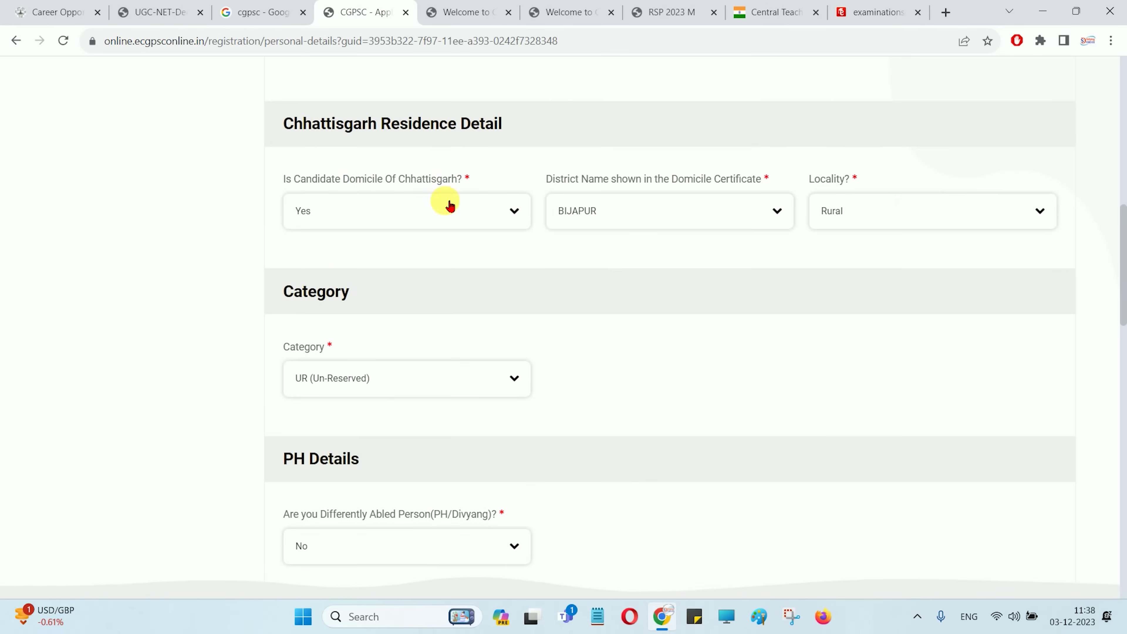
{"action": "left_click", "coordinate": [407, 378]}
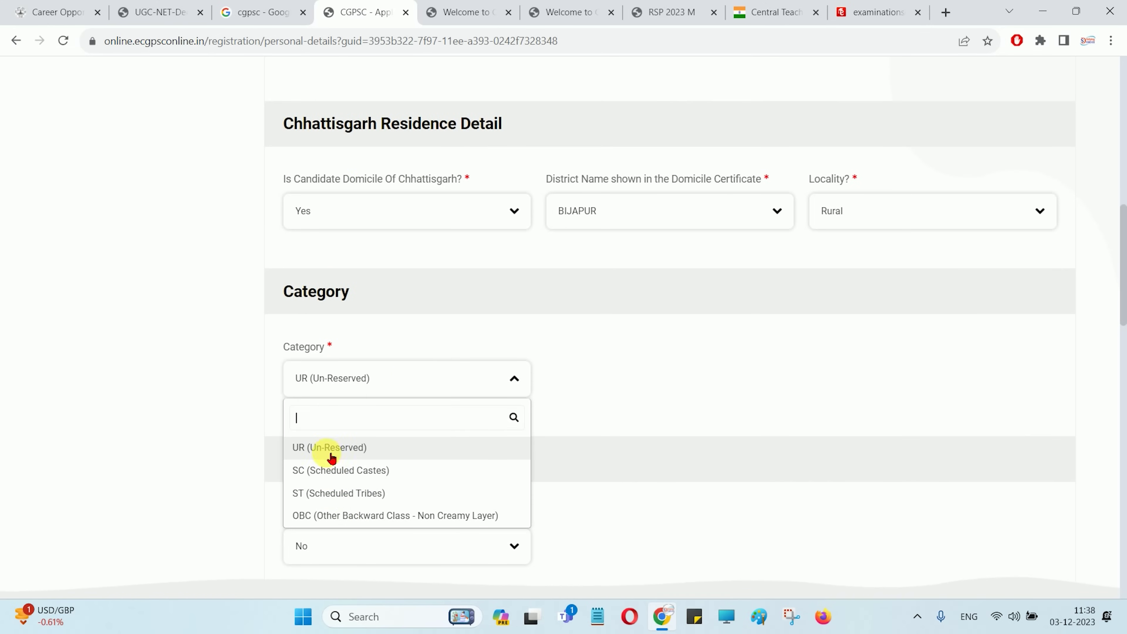
{"action": "left_click", "coordinate": [231, 384]}
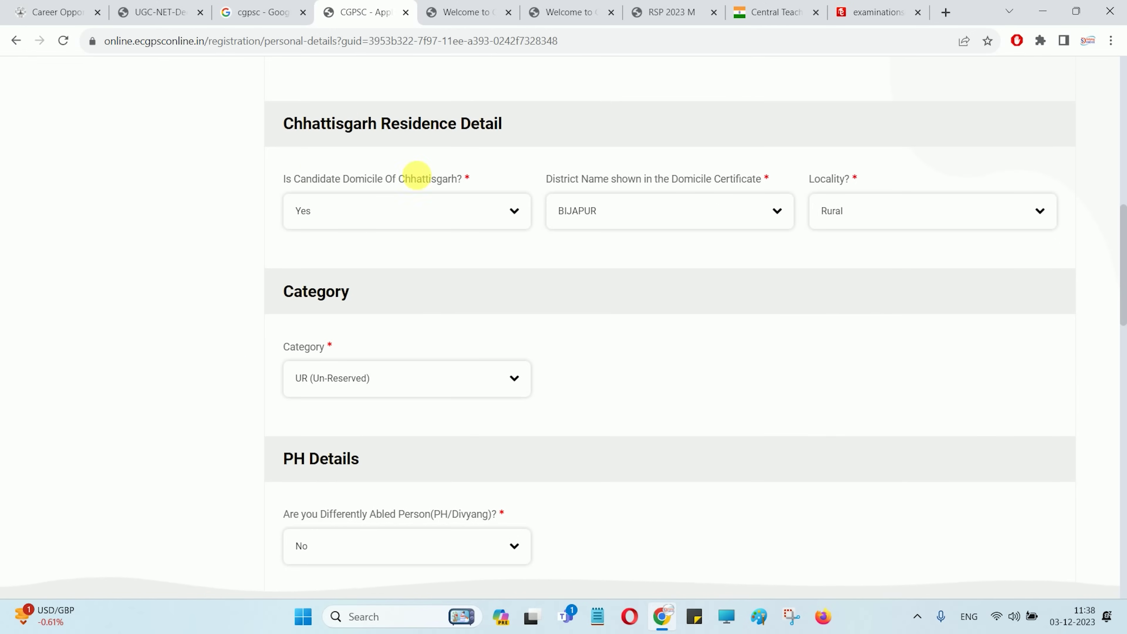
{"action": "left_click", "coordinate": [391, 217]}
{"action": "left_click", "coordinate": [310, 323]}
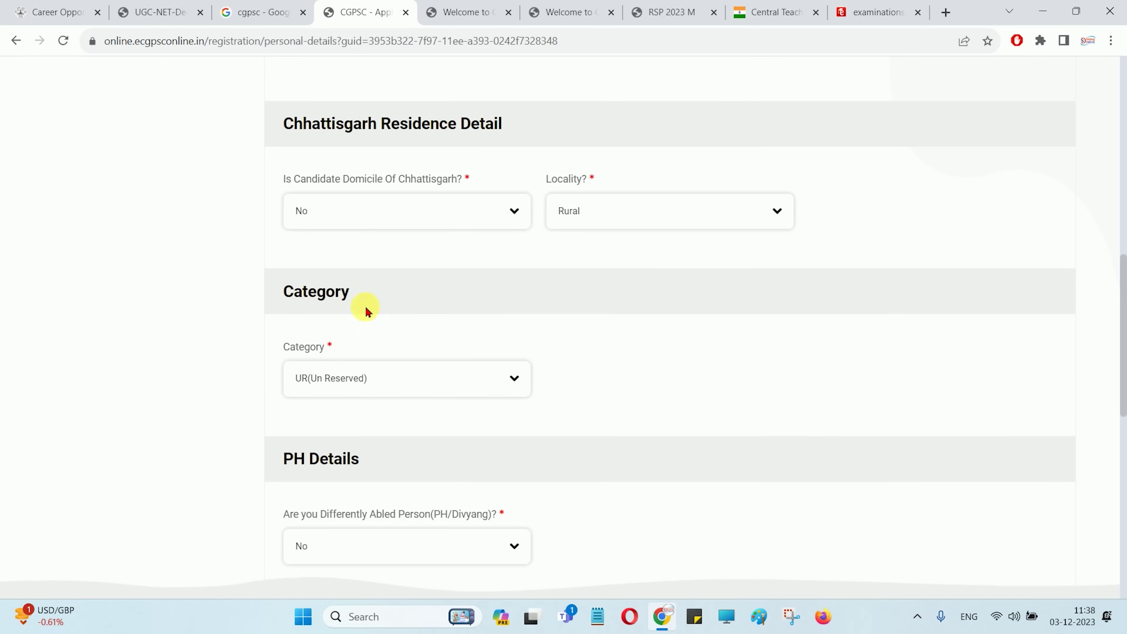
{"action": "left_click", "coordinate": [585, 216]}
{"action": "left_click", "coordinate": [585, 217]}
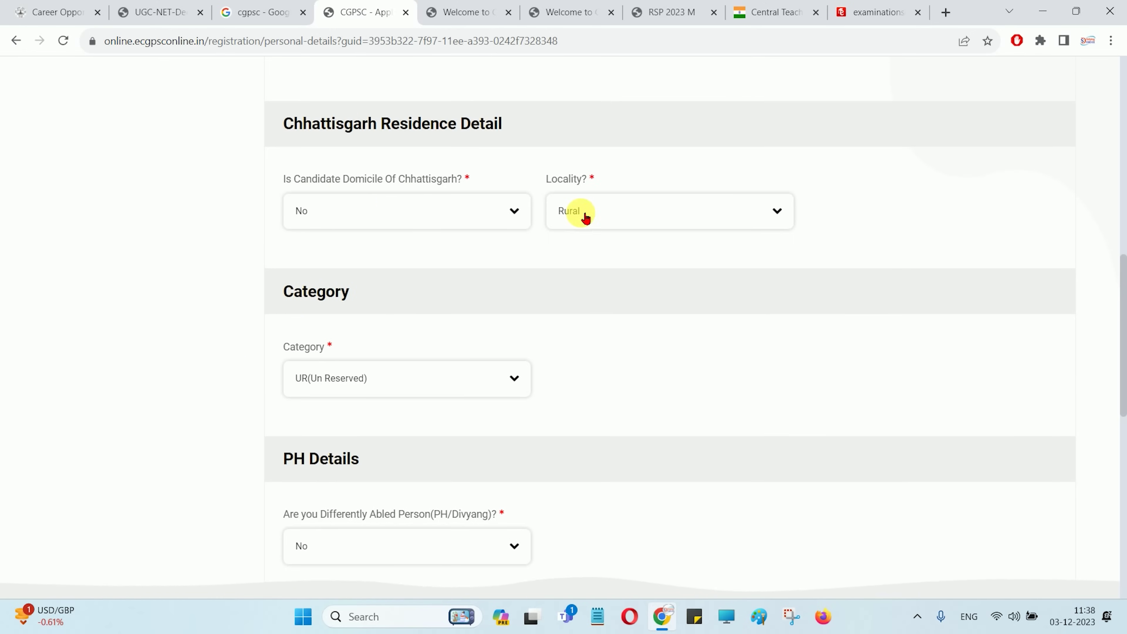
{"action": "left_click", "coordinate": [345, 377]}
{"action": "left_click", "coordinate": [334, 449]}
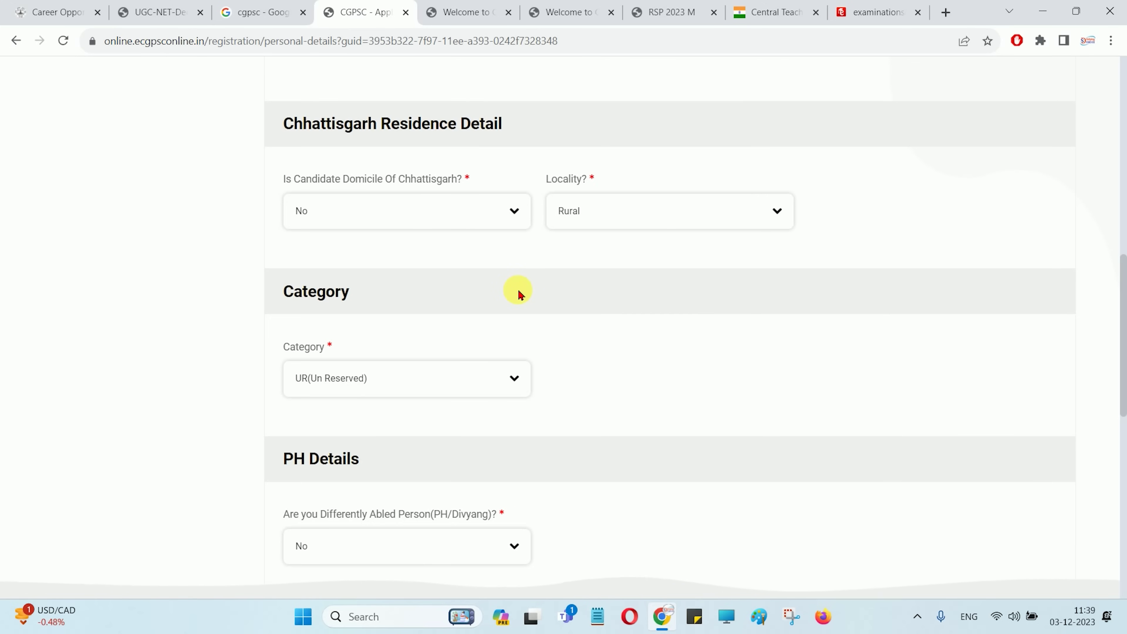
{"action": "scroll", "coordinate": [519, 293], "scroll_direction": "down", "scroll_amount": 5}
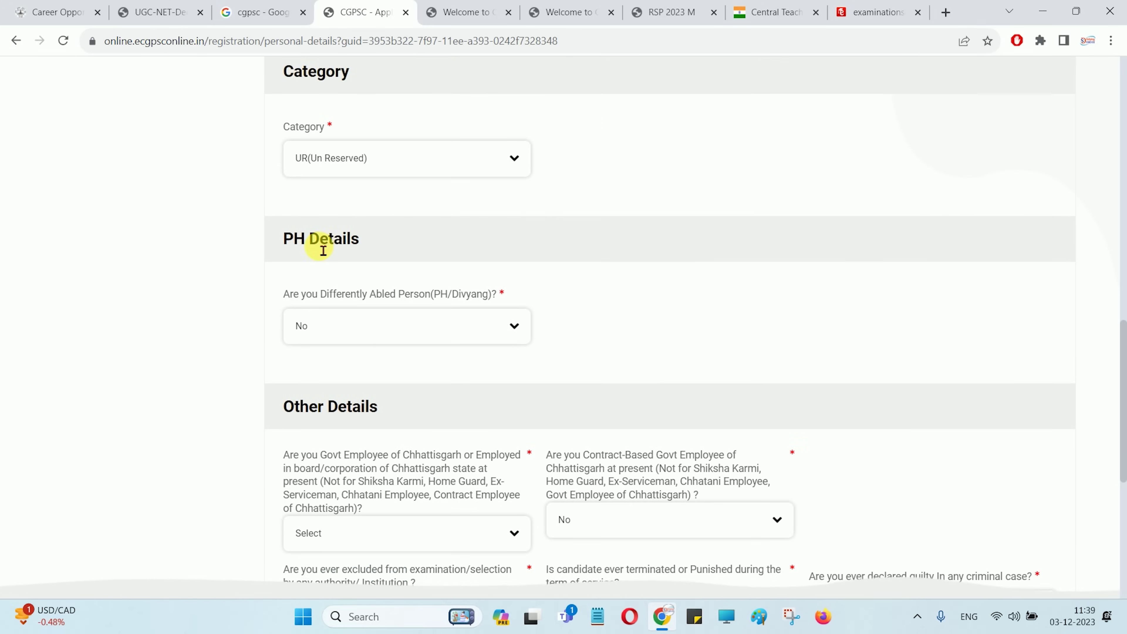
Answer No to differently-abled, state government employee and contract-based employee questions
{"action": "left_click", "coordinate": [360, 328]}
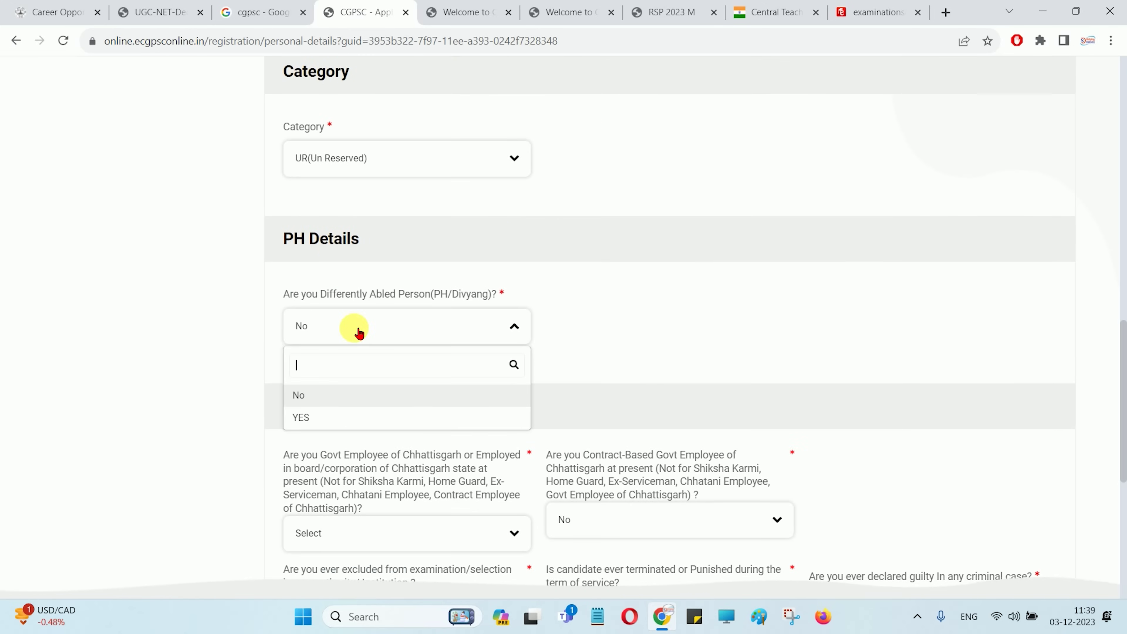
{"action": "left_click", "coordinate": [312, 405]}
{"action": "scroll", "coordinate": [415, 402], "scroll_direction": "down", "scroll_amount": 3}
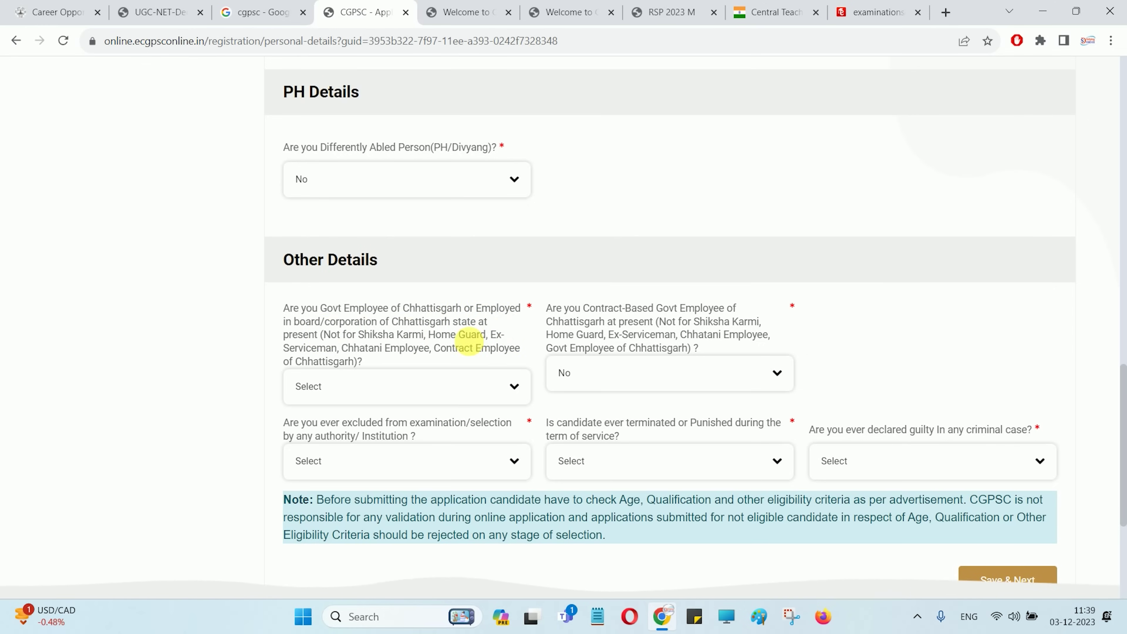
{"action": "left_click", "coordinate": [357, 391]}
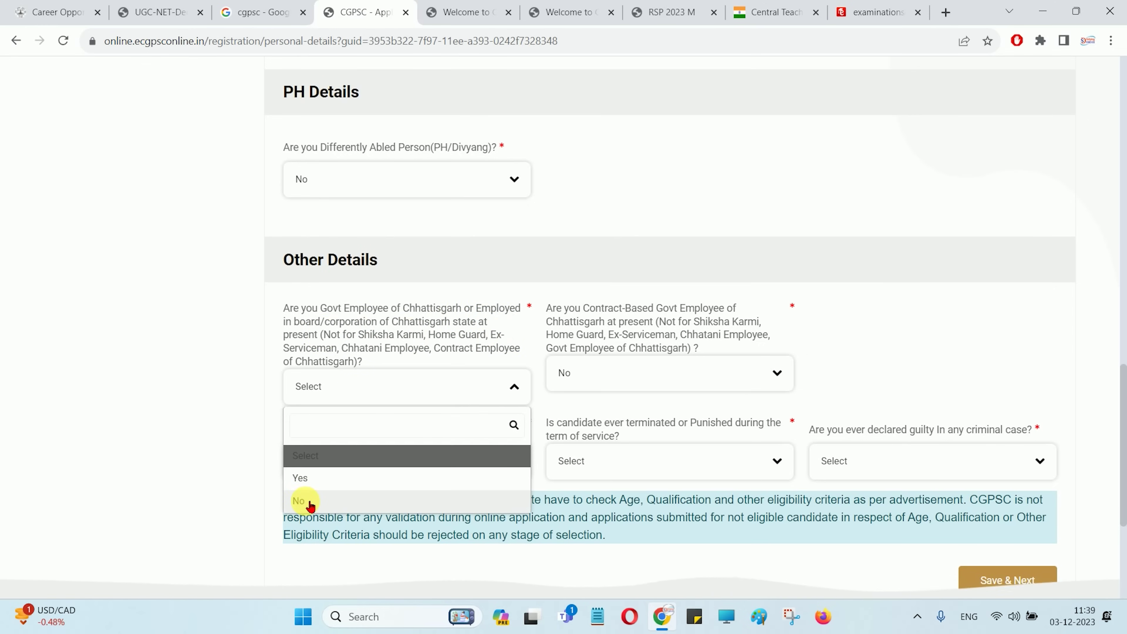
{"action": "left_click", "coordinate": [302, 500]}
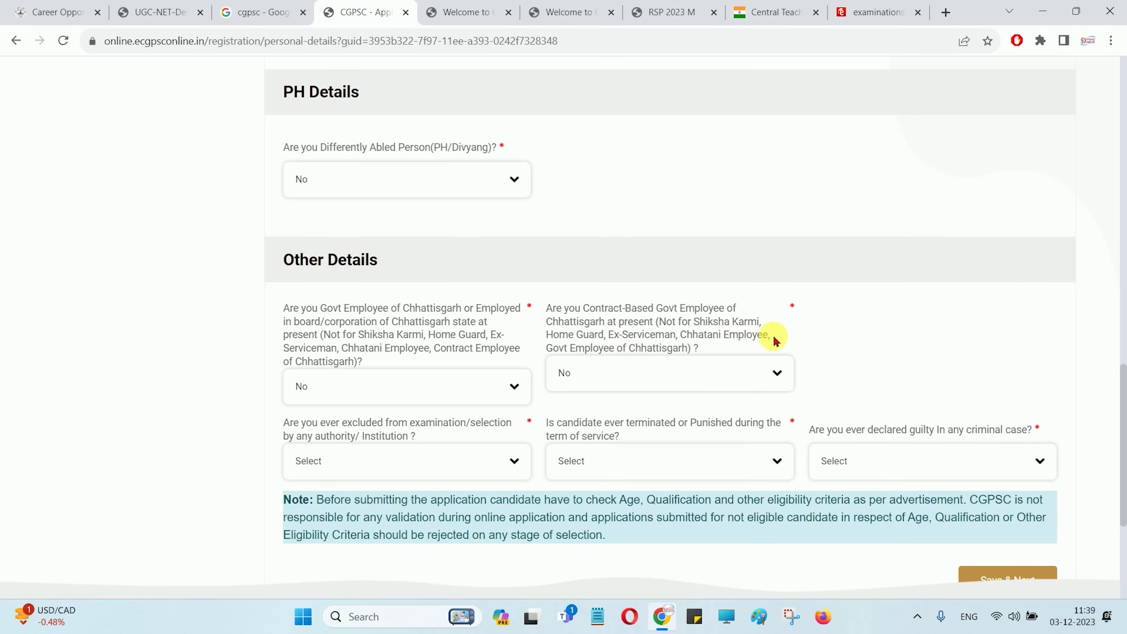
{"action": "left_click_drag", "start_coordinate": [651, 322], "coordinate": [630, 378]}
{"action": "left_click", "coordinate": [630, 381]}
{"action": "left_click", "coordinate": [630, 381]}
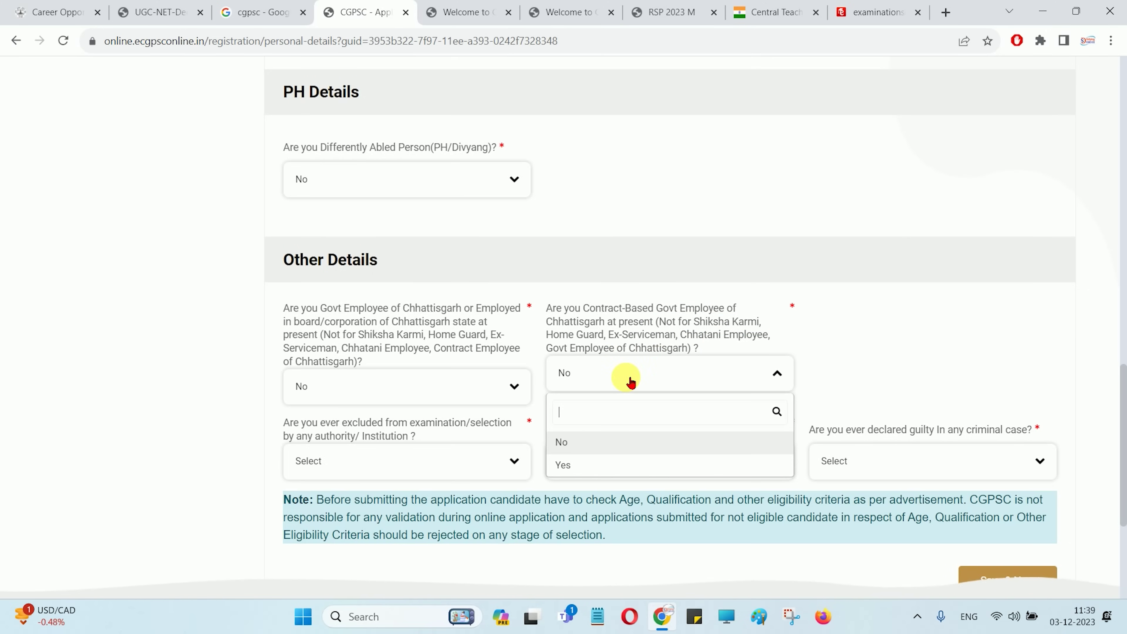
{"action": "left_click", "coordinate": [572, 452]}
{"action": "scroll", "coordinate": [549, 440], "scroll_direction": "down", "scroll_amount": 5}
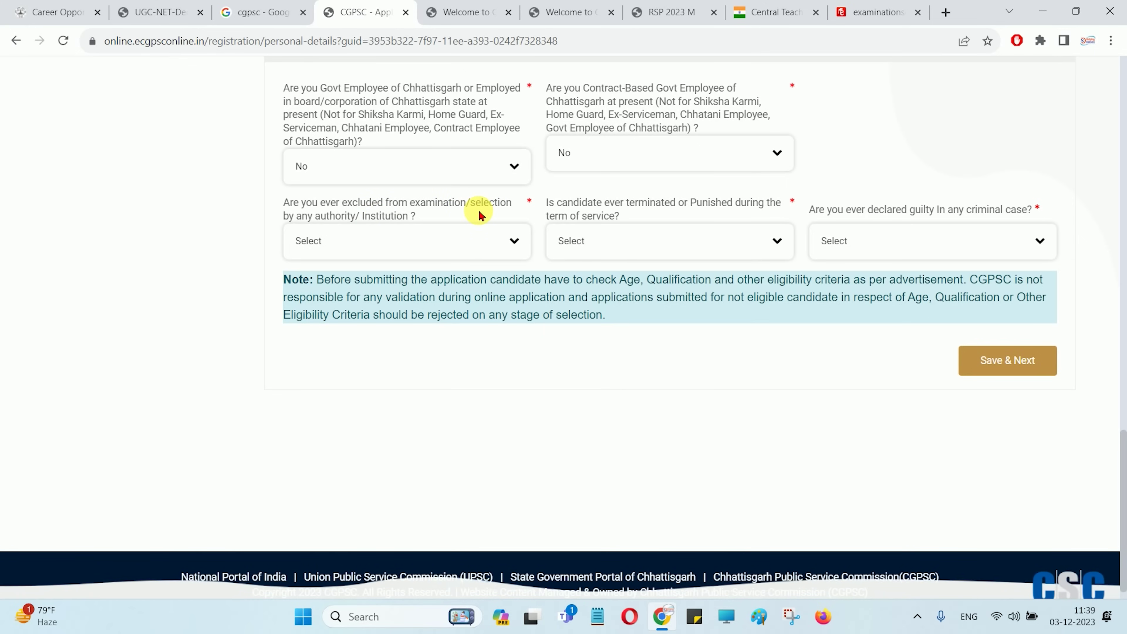
Answer No to past exclusion, termination or punishment, and criminal case, then save and continue
{"action": "left_click", "coordinate": [410, 245]}
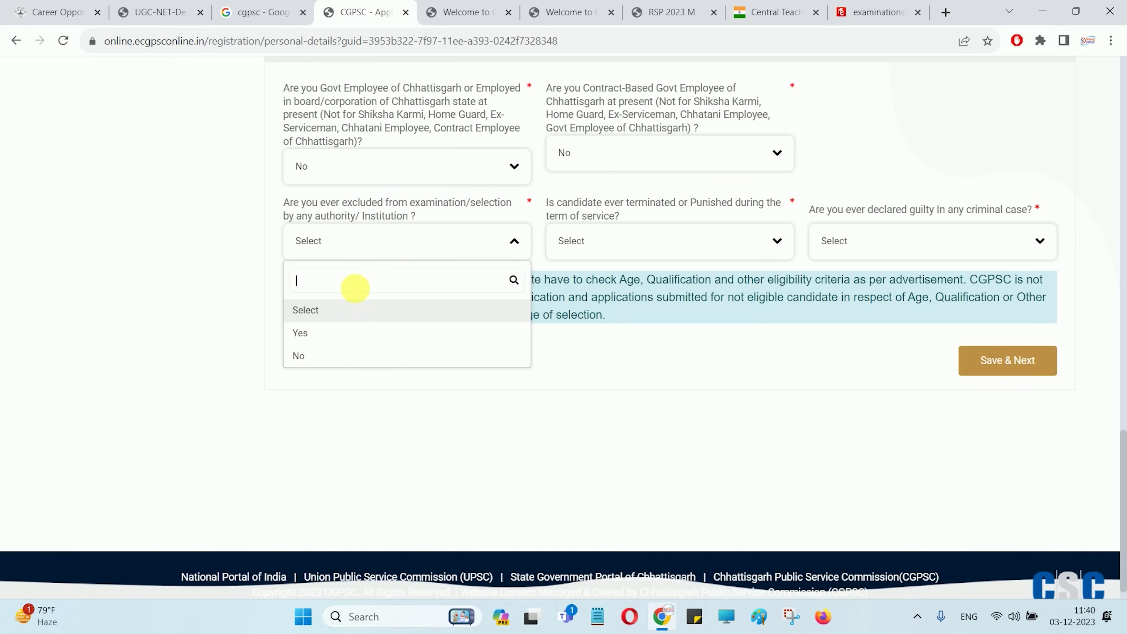
{"action": "left_click", "coordinate": [332, 355]}
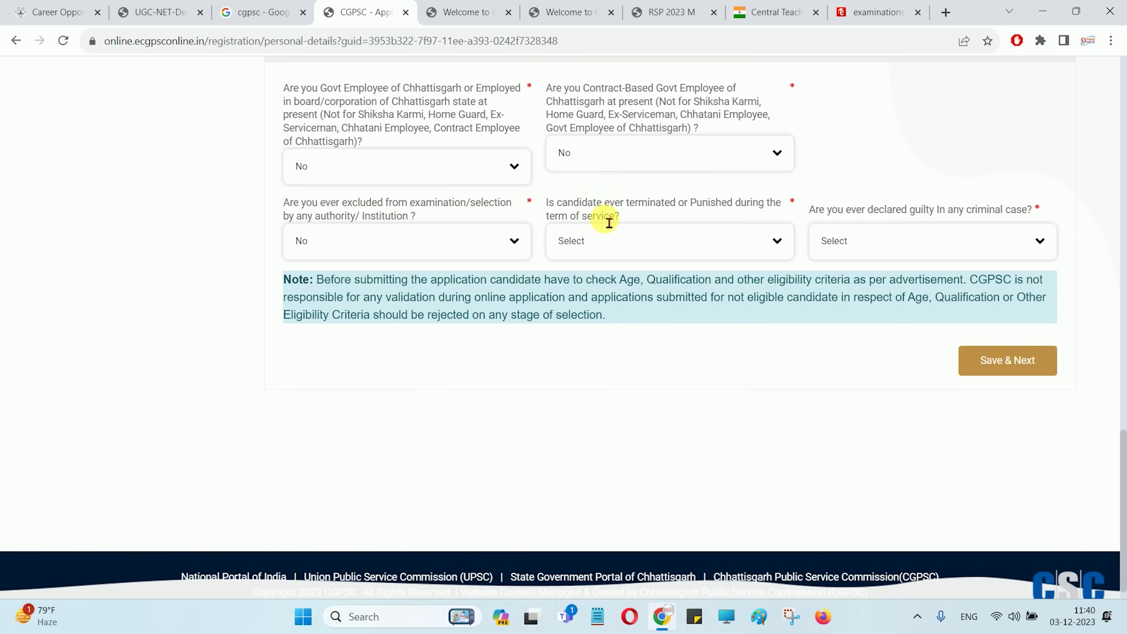
{"action": "left_click_drag", "start_coordinate": [678, 213], "coordinate": [747, 211]}
{"action": "left_click", "coordinate": [737, 211]}
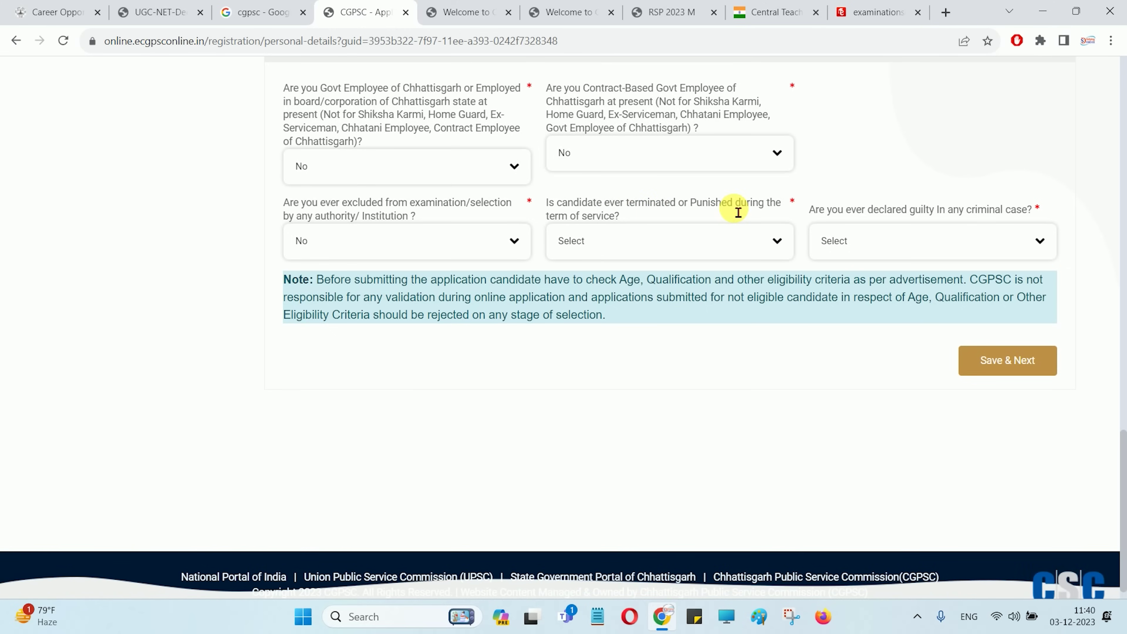
{"action": "left_click", "coordinate": [673, 241]}
{"action": "left_click", "coordinate": [639, 353]}
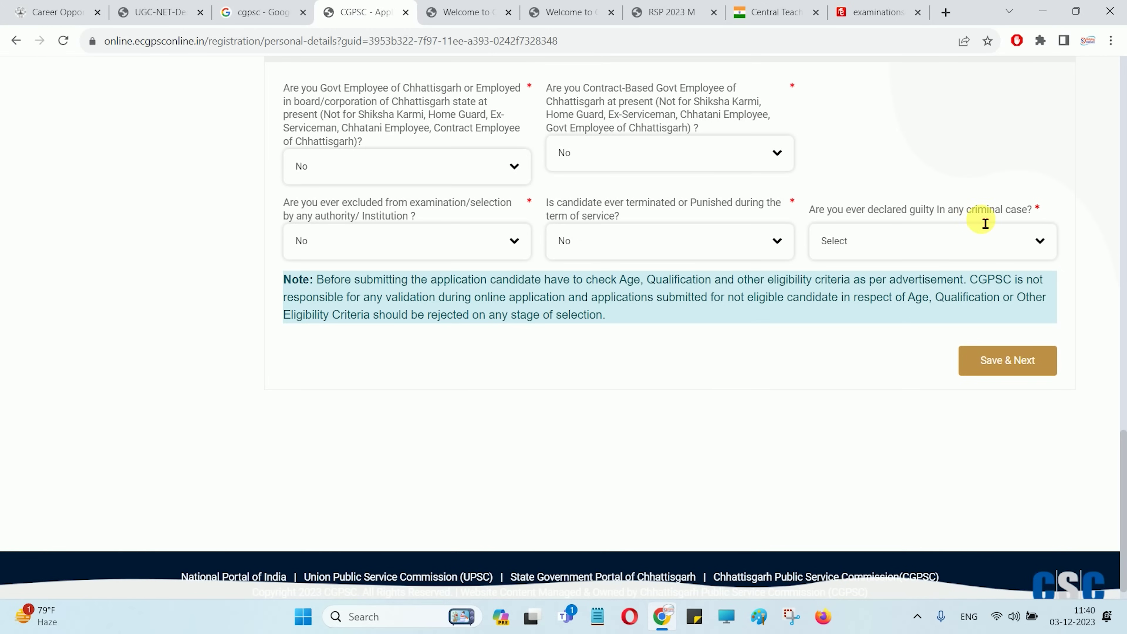
{"action": "left_click", "coordinate": [958, 242]}
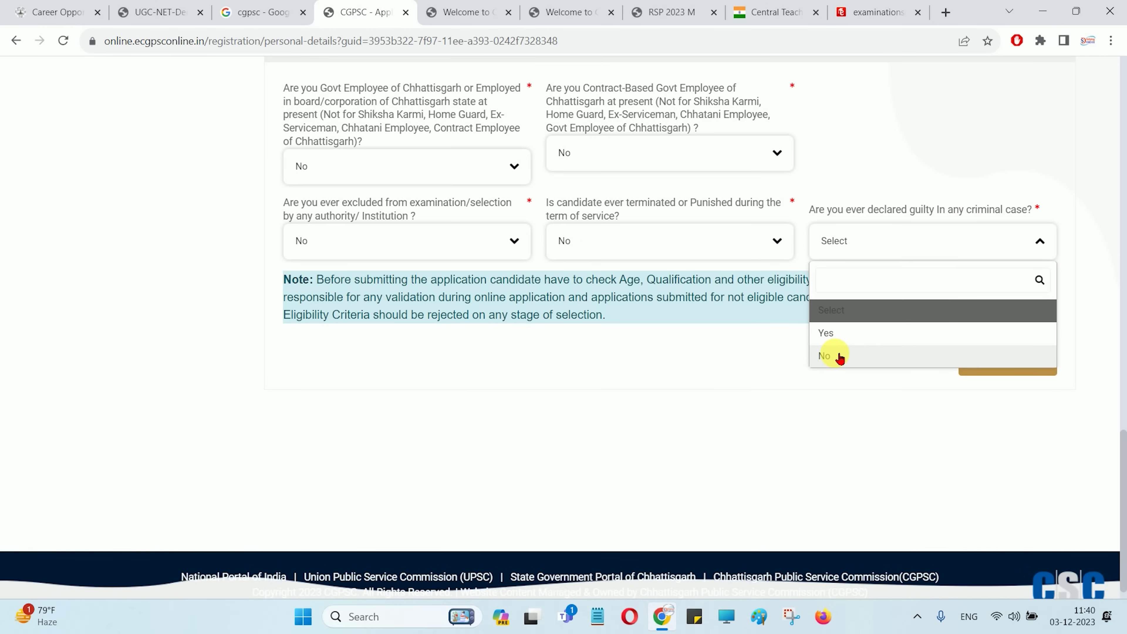
{"action": "left_click", "coordinate": [840, 357]}
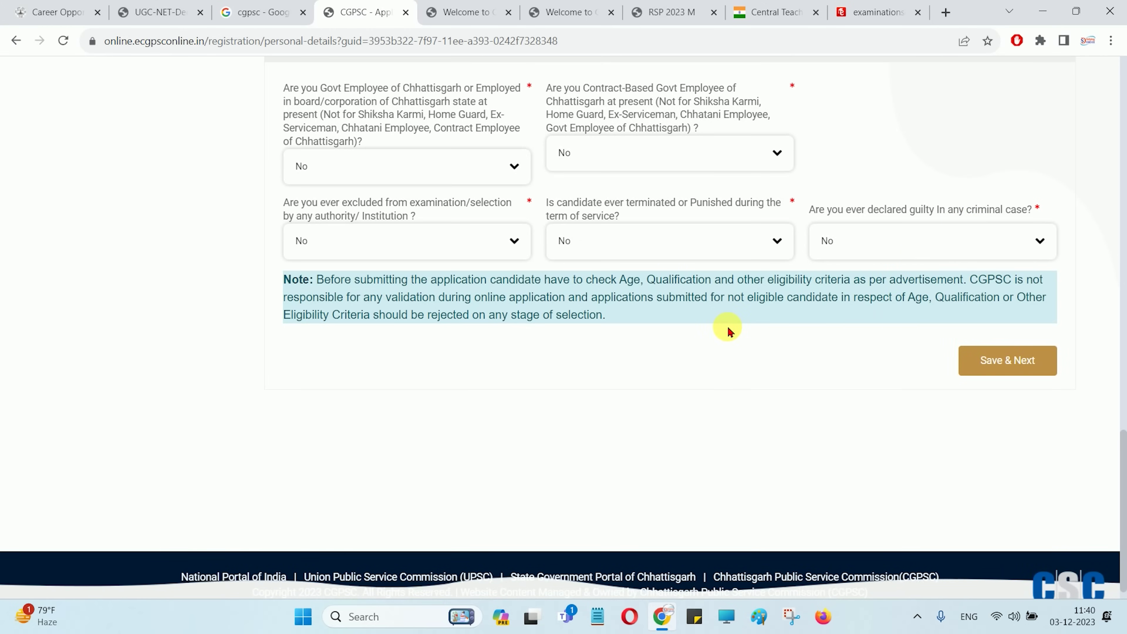
{"action": "left_click", "coordinate": [998, 367]}
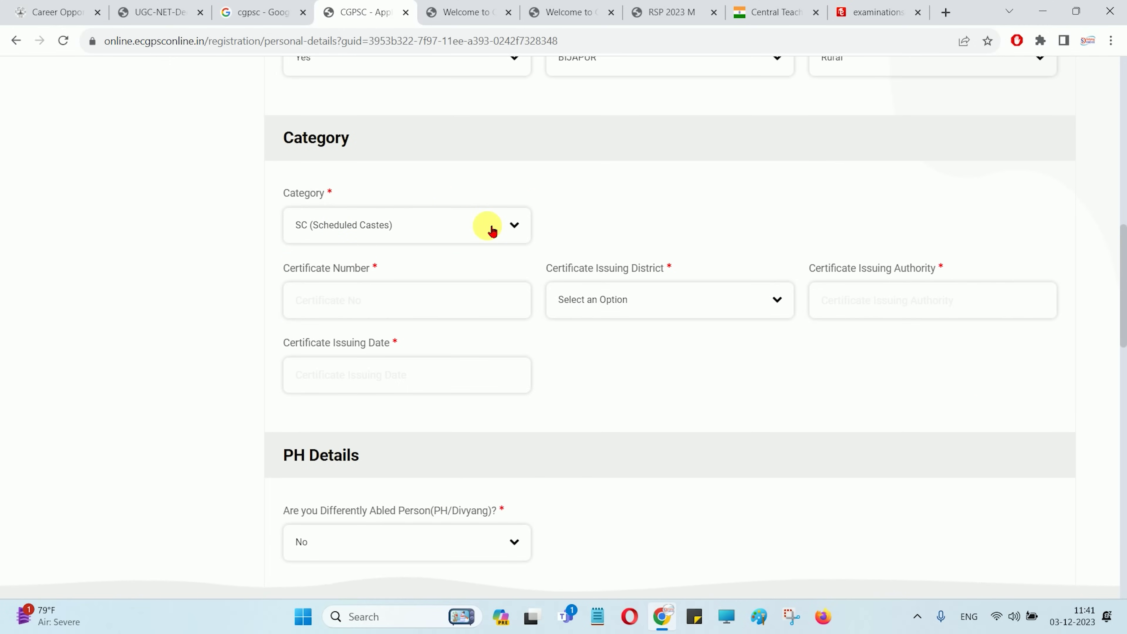
Try OBC and SC, then settle on ST (Scheduled Tribes) as the category
{"action": "scroll", "coordinate": [1116, 278], "scroll_direction": "down", "scroll_amount": 1}
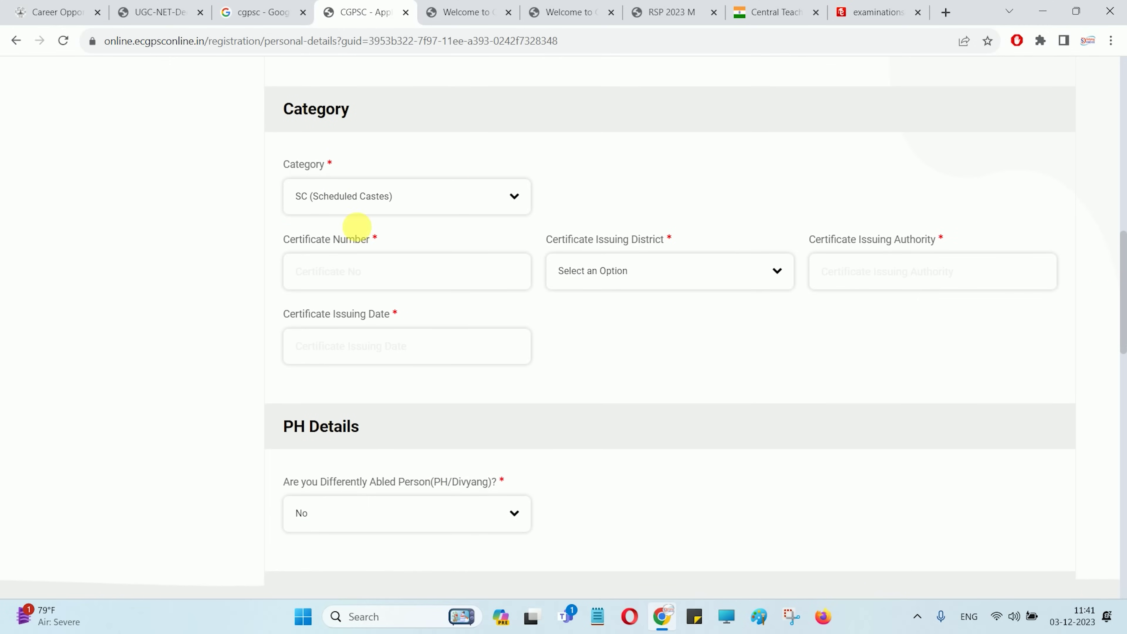
{"action": "left_click", "coordinate": [308, 196]}
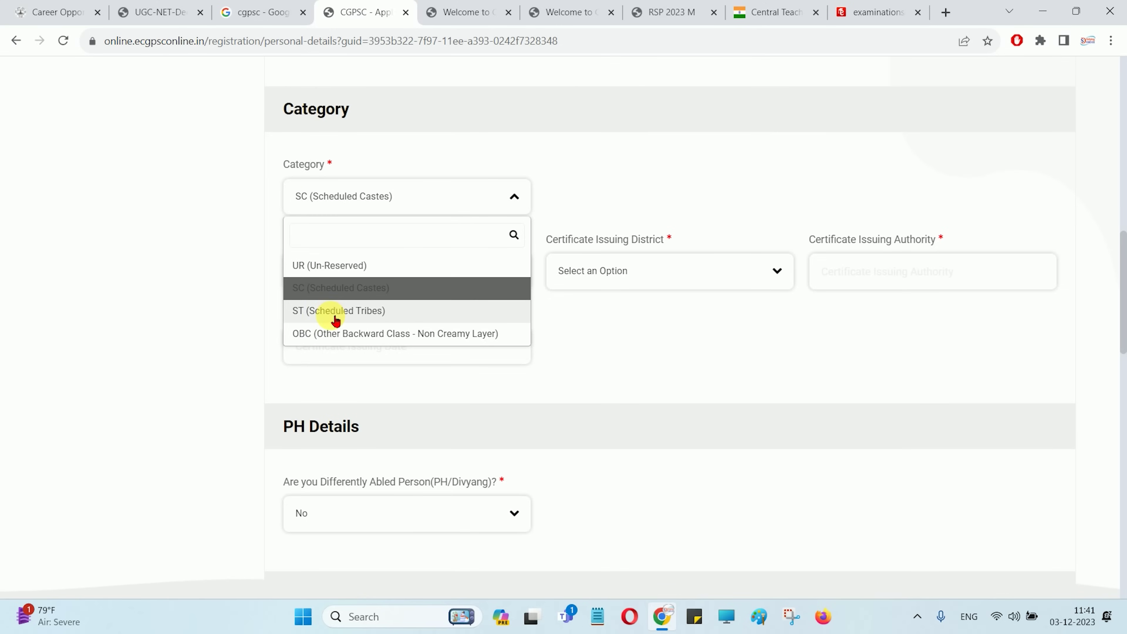
{"action": "left_click", "coordinate": [329, 338]}
{"action": "left_click", "coordinate": [372, 196]}
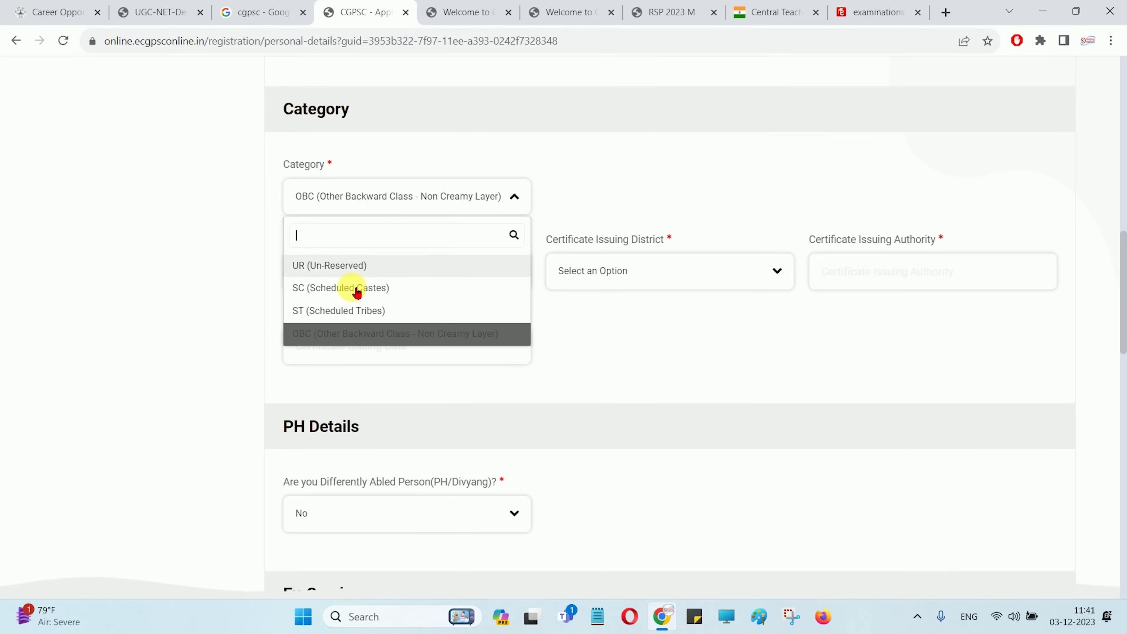
{"action": "left_click", "coordinate": [355, 288]}
{"action": "left_click", "coordinate": [334, 197]}
{"action": "left_click", "coordinate": [336, 311]}
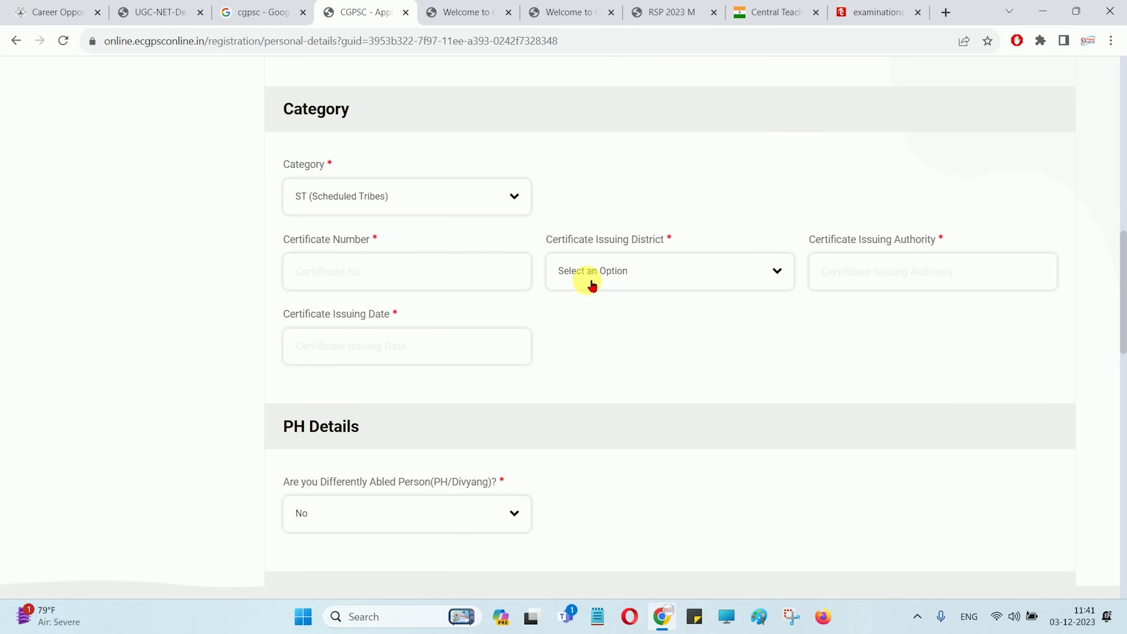
Set certificate issuing district to BASTAR and issuing date to 03-12-2023
{"action": "left_click", "coordinate": [592, 284]}
{"action": "left_click", "coordinate": [604, 409]}
{"action": "left_click", "coordinate": [876, 286]}
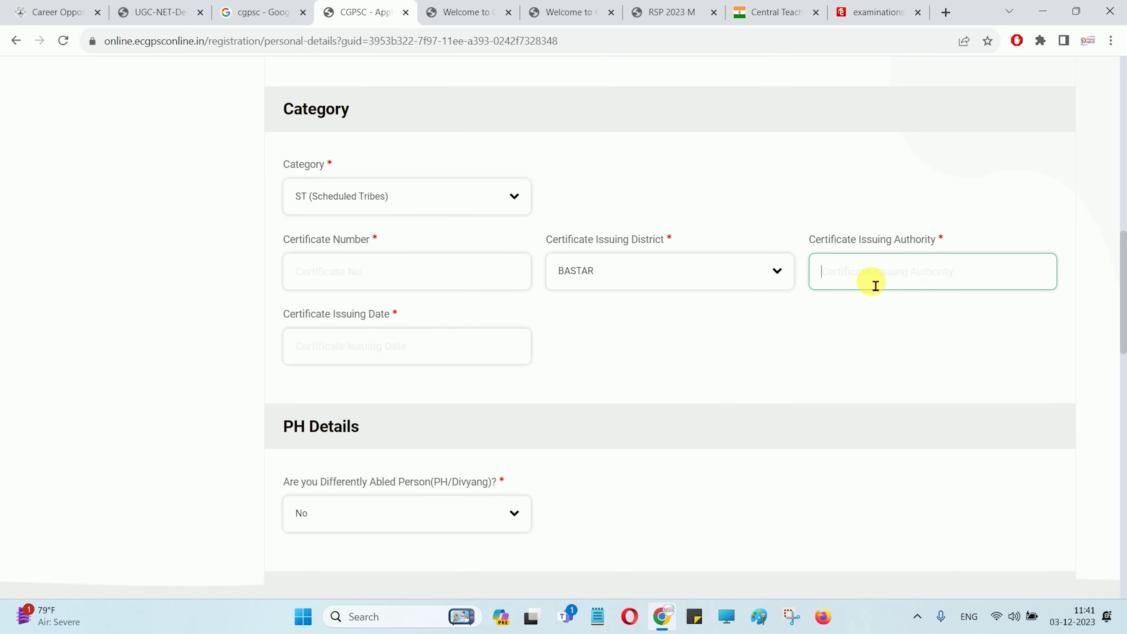
{"action": "left_click", "coordinate": [369, 358]}
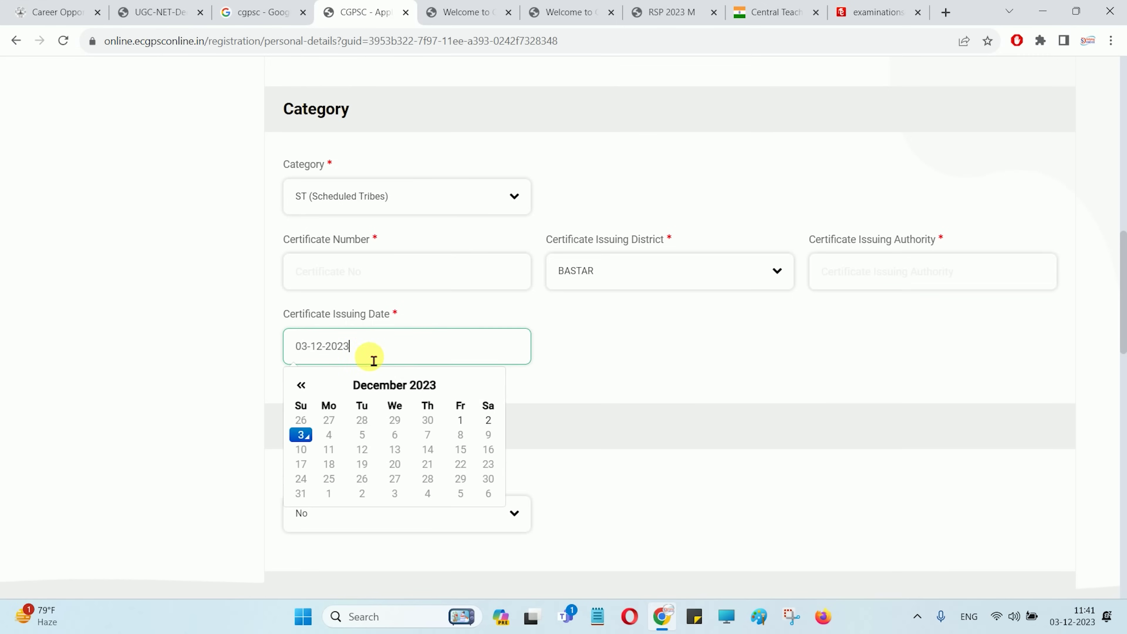
{"action": "left_click", "coordinate": [646, 355]}
{"action": "scroll", "coordinate": [537, 328], "scroll_direction": "down", "scroll_amount": 3}
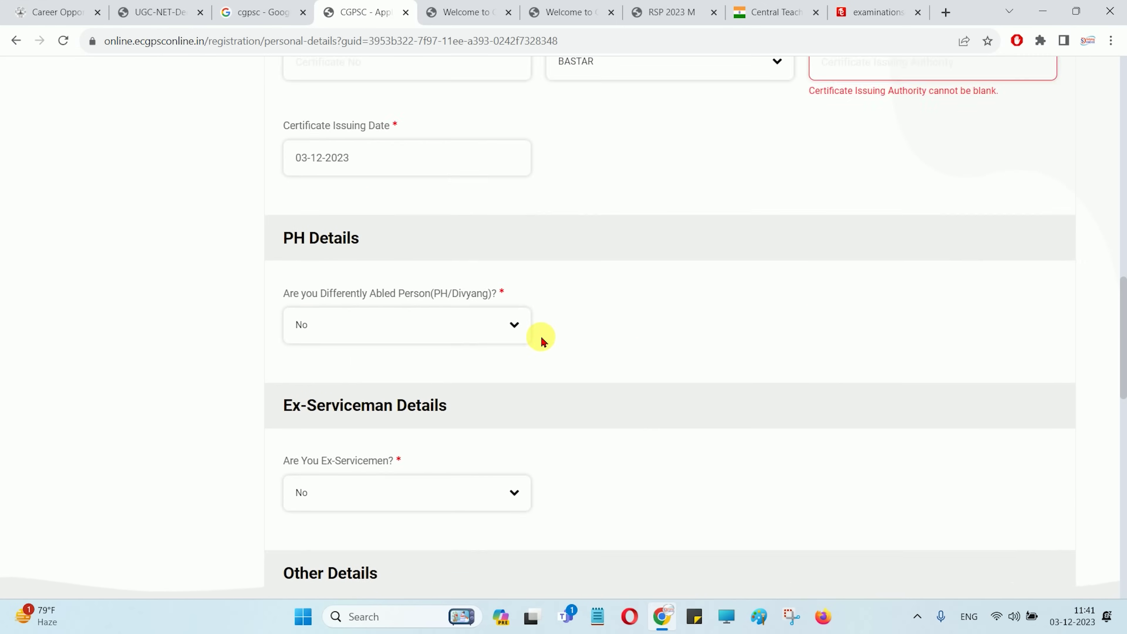
{"action": "scroll", "coordinate": [541, 341], "scroll_direction": "down", "scroll_amount": 6}
{"action": "scroll", "coordinate": [656, 302], "scroll_direction": "down", "scroll_amount": 3}
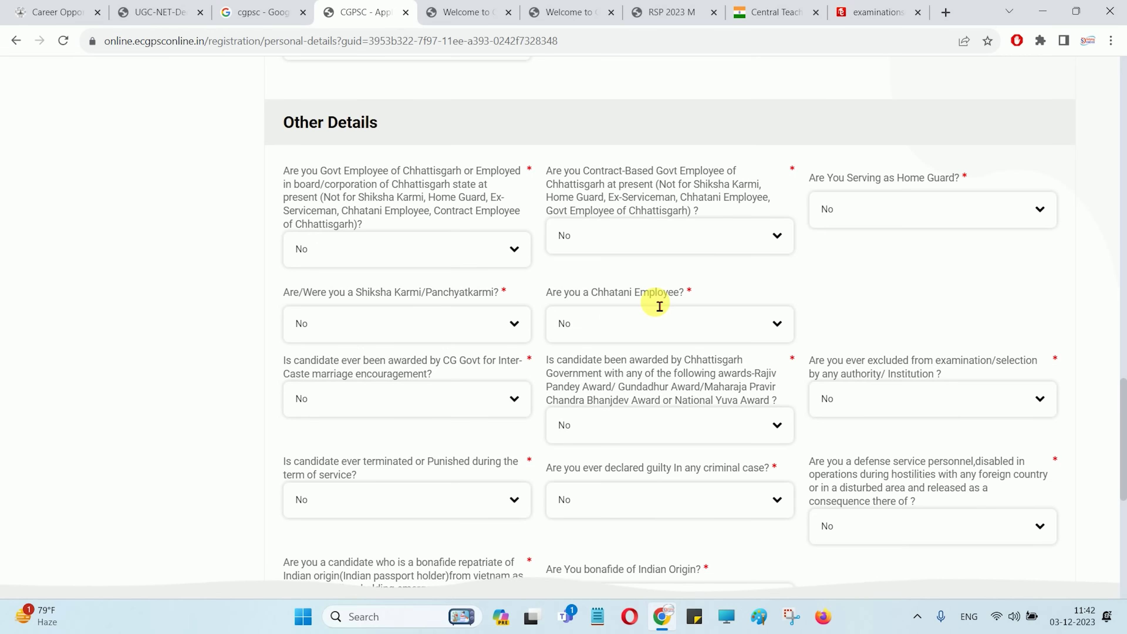
Review the inter-caste and award questions in Other Details and keep Indian Origin as No
{"action": "scroll", "coordinate": [659, 306], "scroll_direction": "down", "scroll_amount": 3}
{"action": "left_click_drag", "start_coordinate": [350, 215], "coordinate": [429, 233]}
{"action": "left_click_drag", "start_coordinate": [672, 227], "coordinate": [740, 242]}
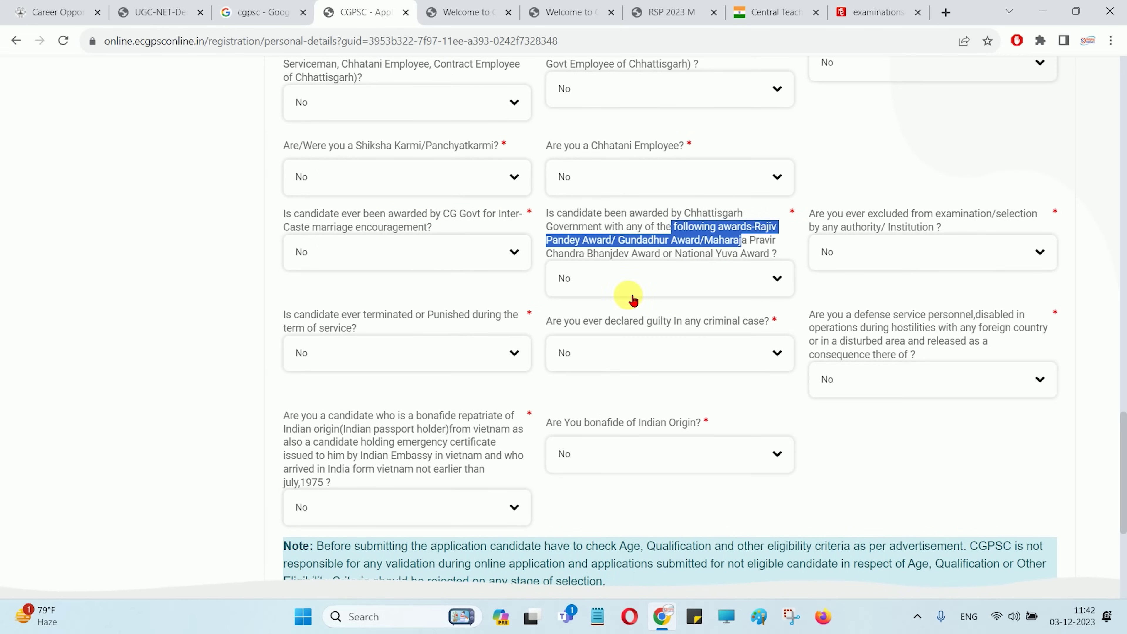
{"action": "left_click", "coordinate": [474, 293]}
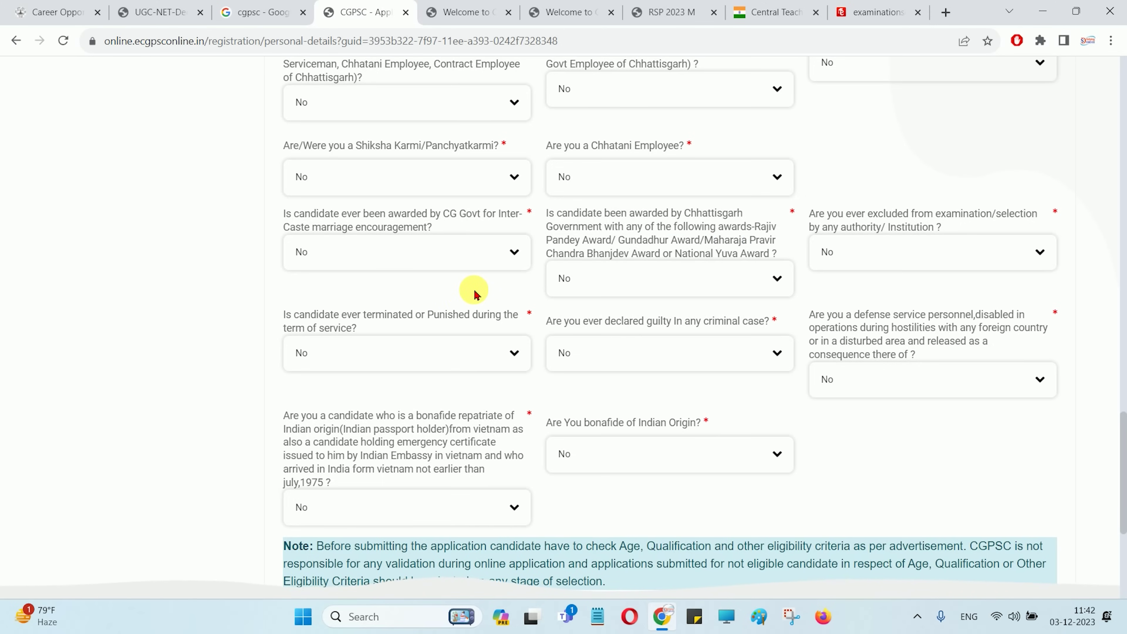
{"action": "scroll", "coordinate": [506, 321], "scroll_direction": "down", "scroll_amount": 3}
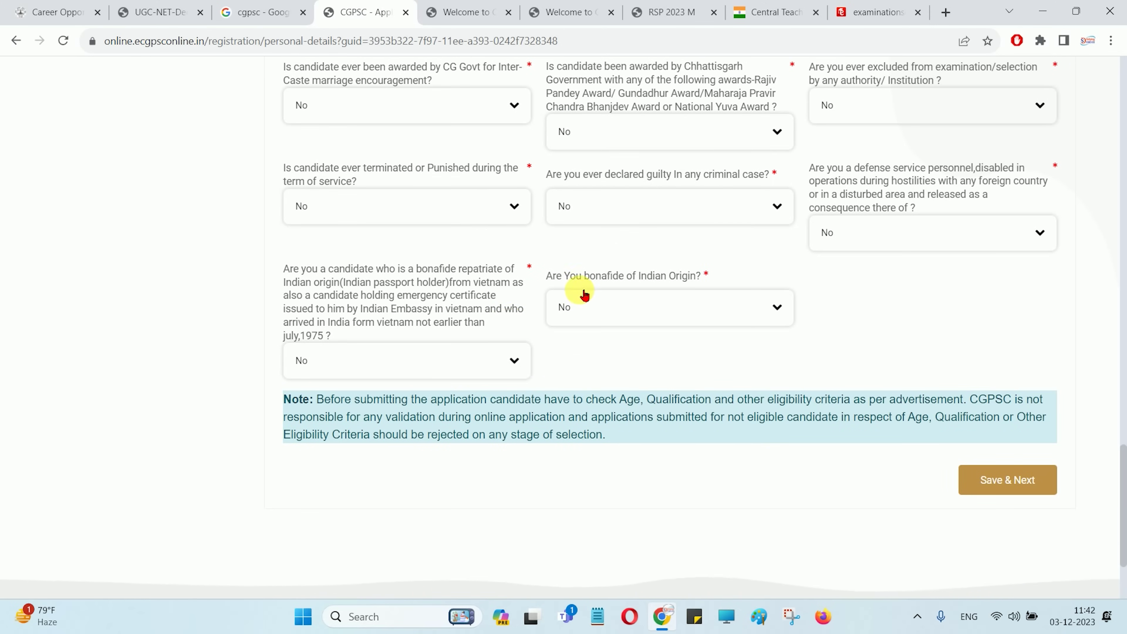
{"action": "left_click", "coordinate": [651, 307]}
{"action": "left_click", "coordinate": [651, 307]}
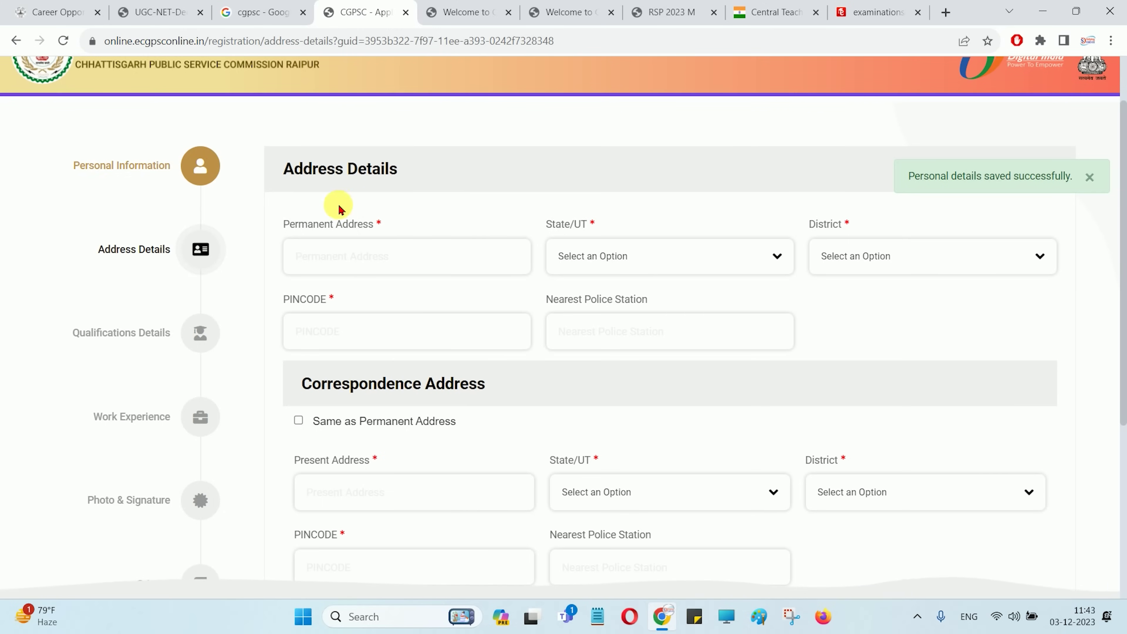
Set the permanent address state to BIHAR and the district to Begusarai
{"action": "left_click_drag", "start_coordinate": [296, 224], "coordinate": [358, 225]}
{"action": "left_click", "coordinate": [377, 256]}
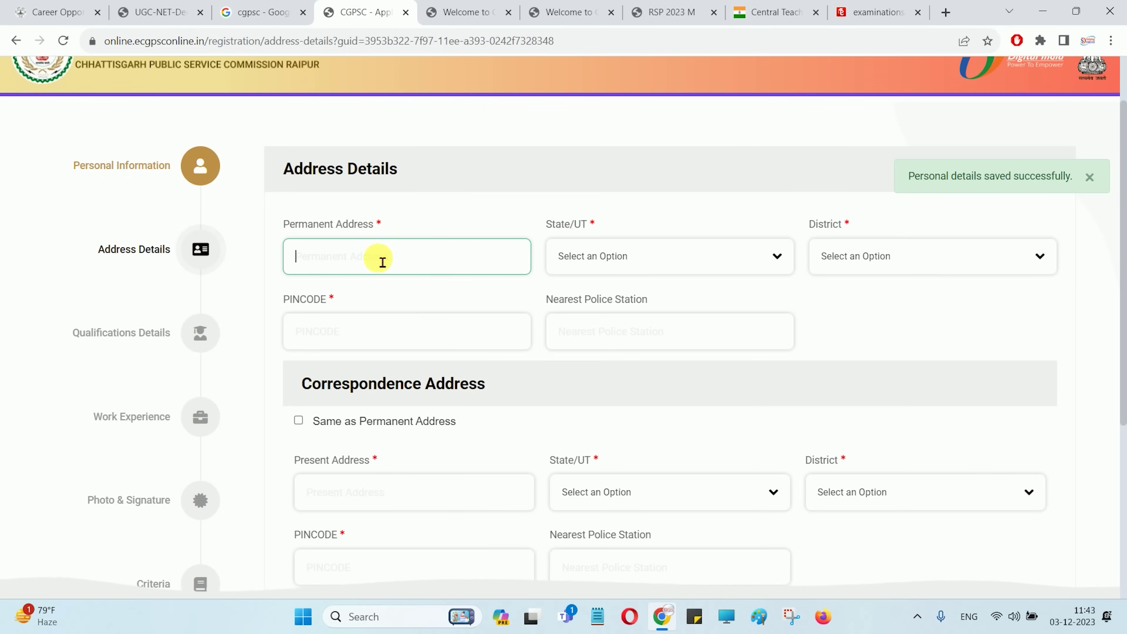
{"action": "left_click", "coordinate": [625, 257]}
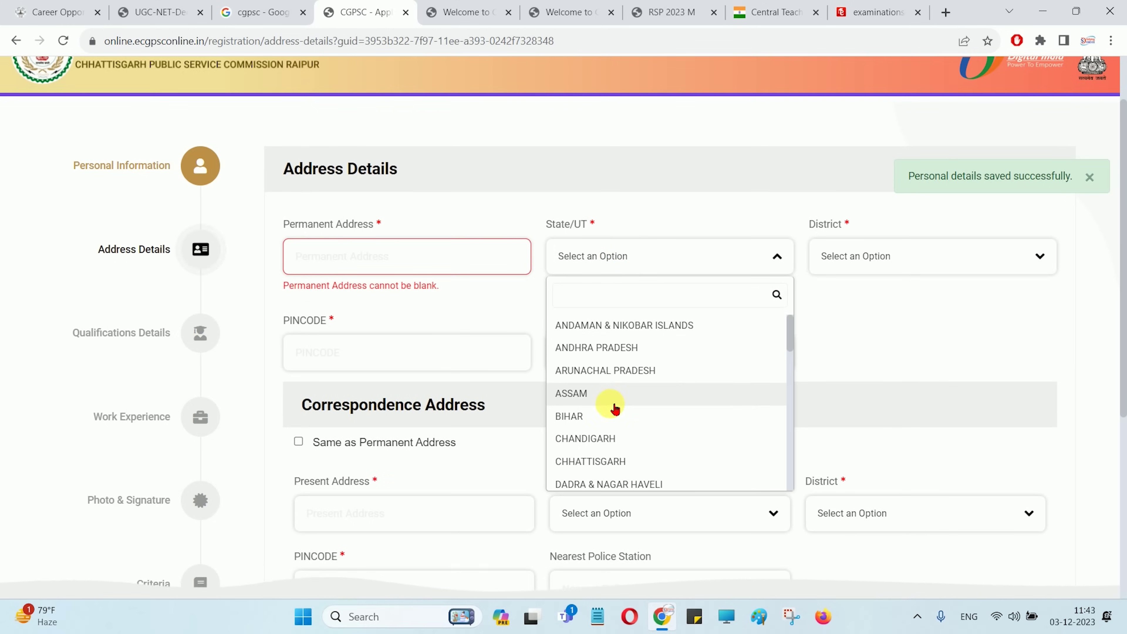
{"action": "left_click", "coordinate": [605, 417]}
{"action": "left_click", "coordinate": [877, 257]}
{"action": "left_click", "coordinate": [855, 414]}
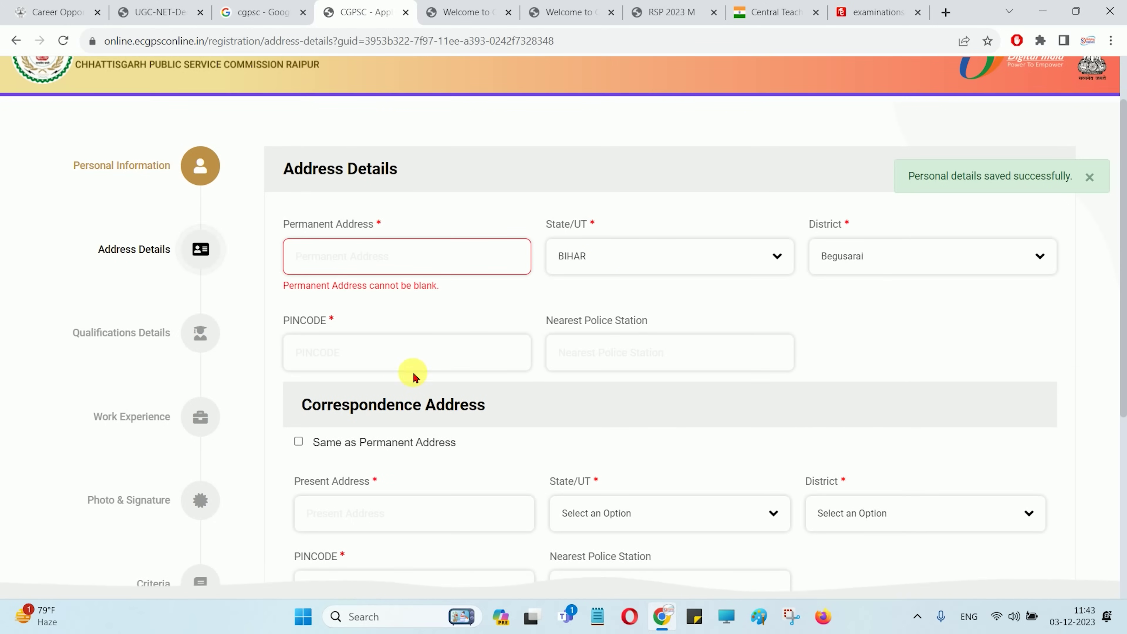
Fill in the PINCODE and nearest police station, then review the Correspondence Address section
{"action": "left_click", "coordinate": [403, 355]}
{"action": "left_click", "coordinate": [618, 353]}
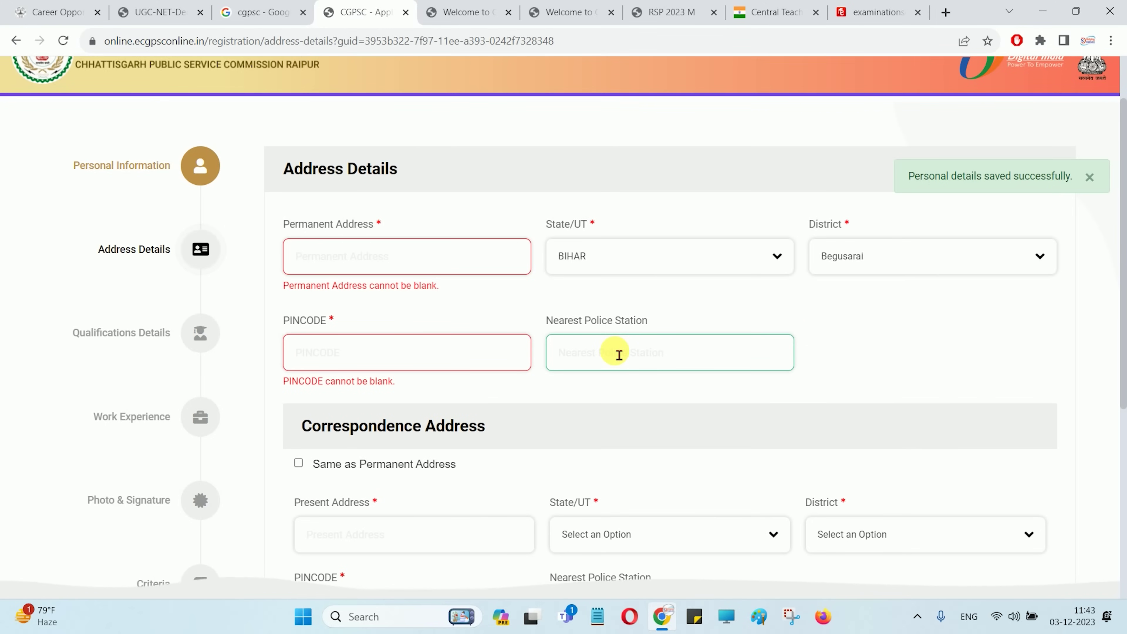
{"action": "scroll", "coordinate": [410, 297], "scroll_direction": "down", "scroll_amount": 3}
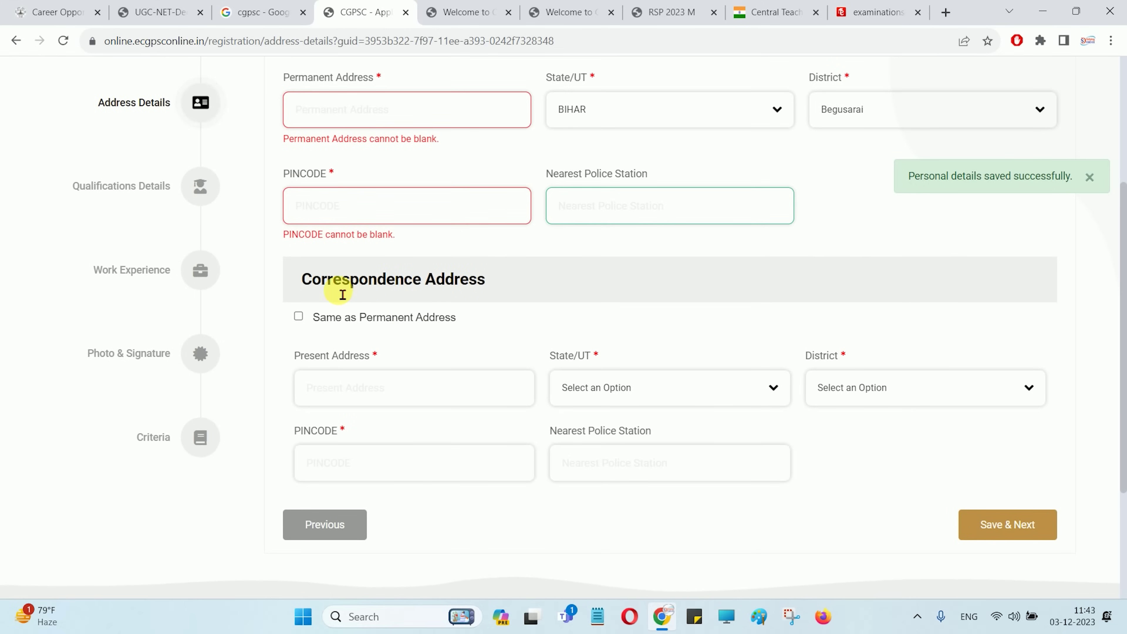
{"action": "left_click_drag", "start_coordinate": [342, 294], "coordinate": [460, 284]}
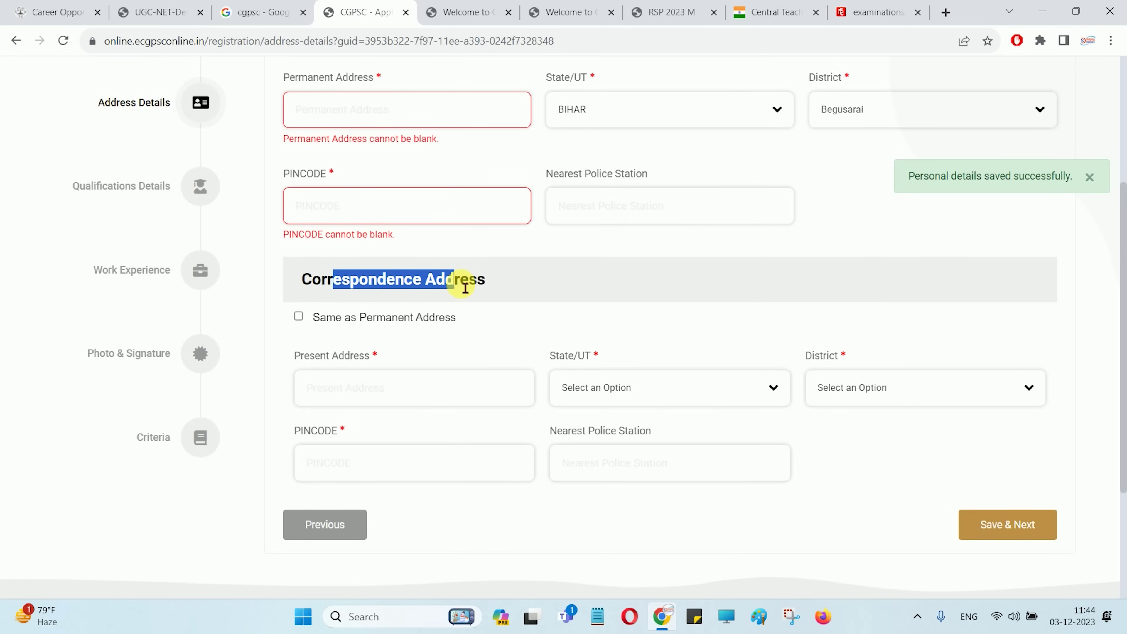
{"action": "left_click", "coordinate": [458, 297]}
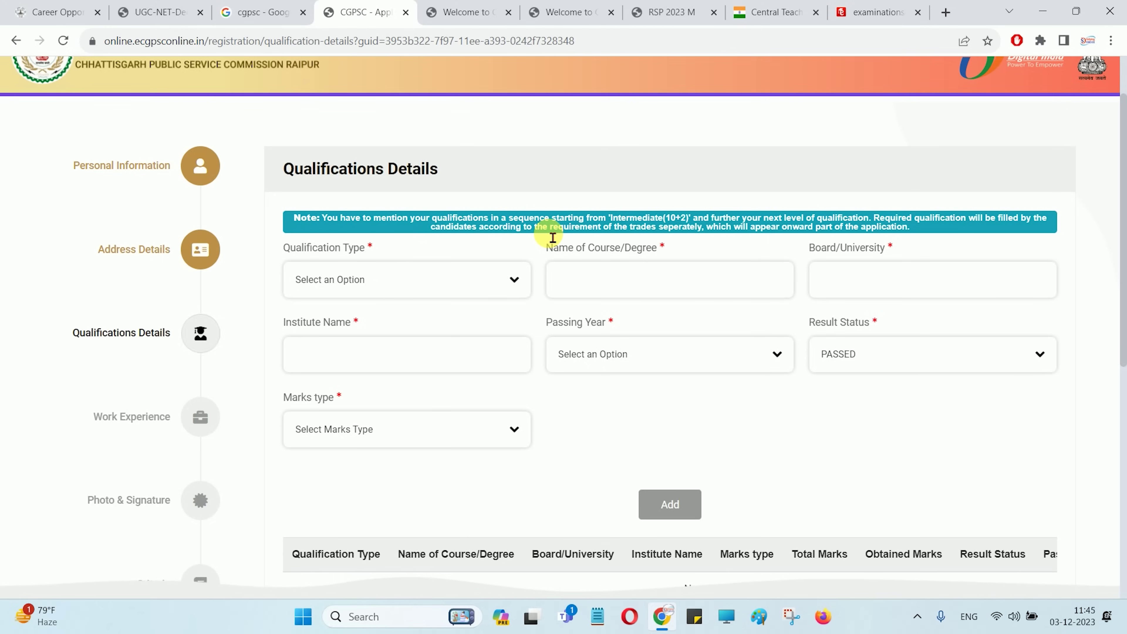
{"action": "scroll", "coordinate": [552, 237], "scroll_direction": "down", "scroll_amount": 1}
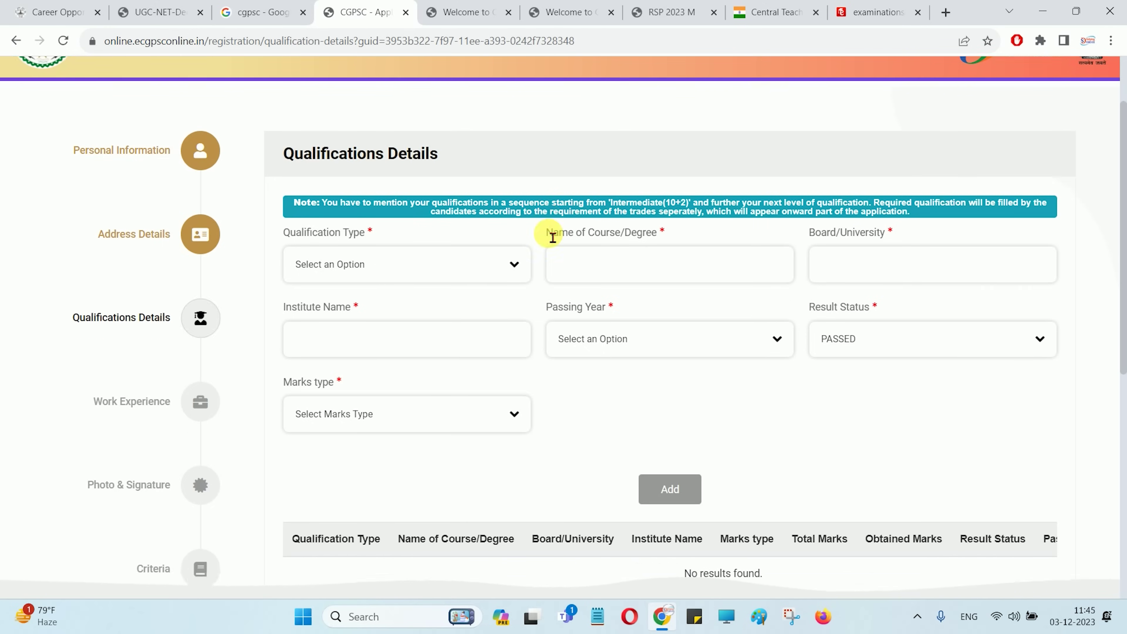
{"action": "scroll", "coordinate": [552, 238], "scroll_direction": "down", "scroll_amount": 1}
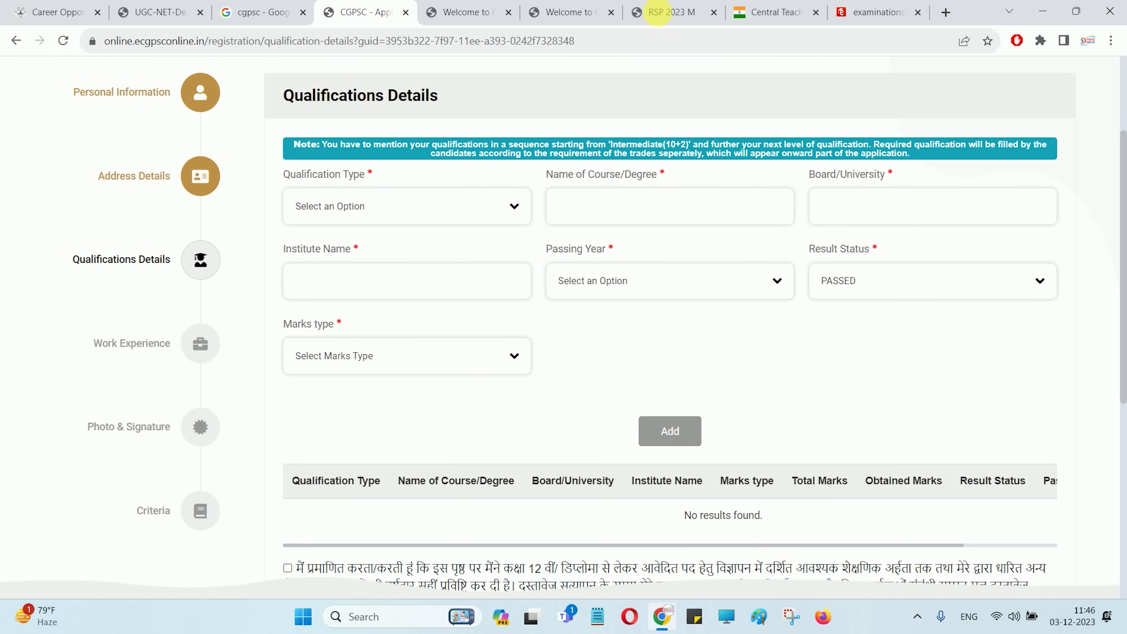
{"action": "key", "text": "ctrl+7"}
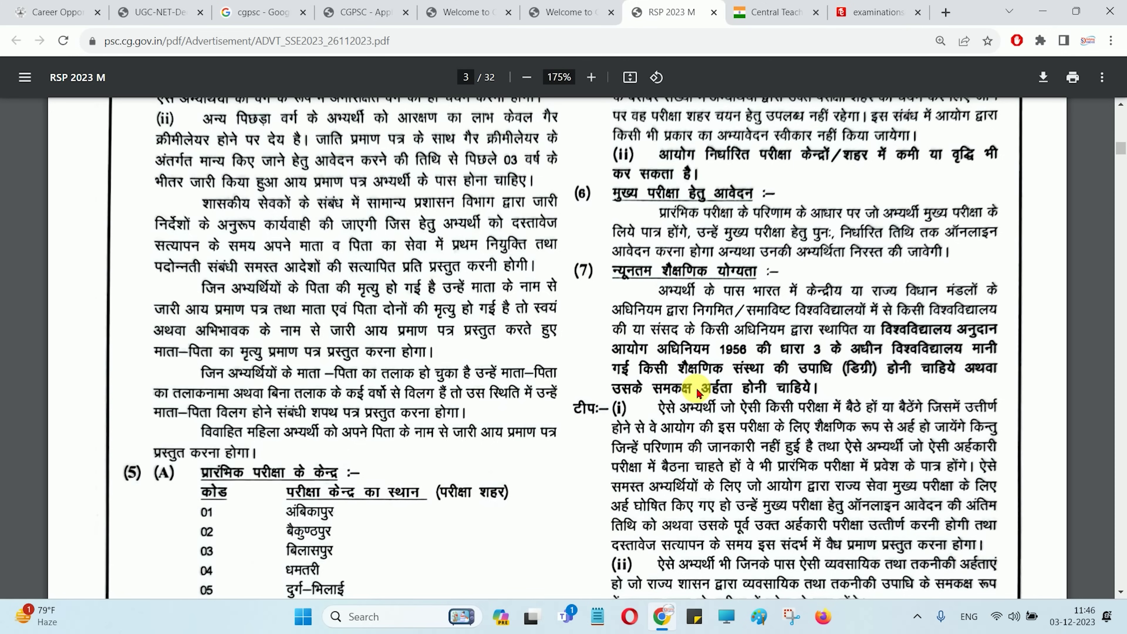
{"action": "left_click", "coordinate": [462, 12]}
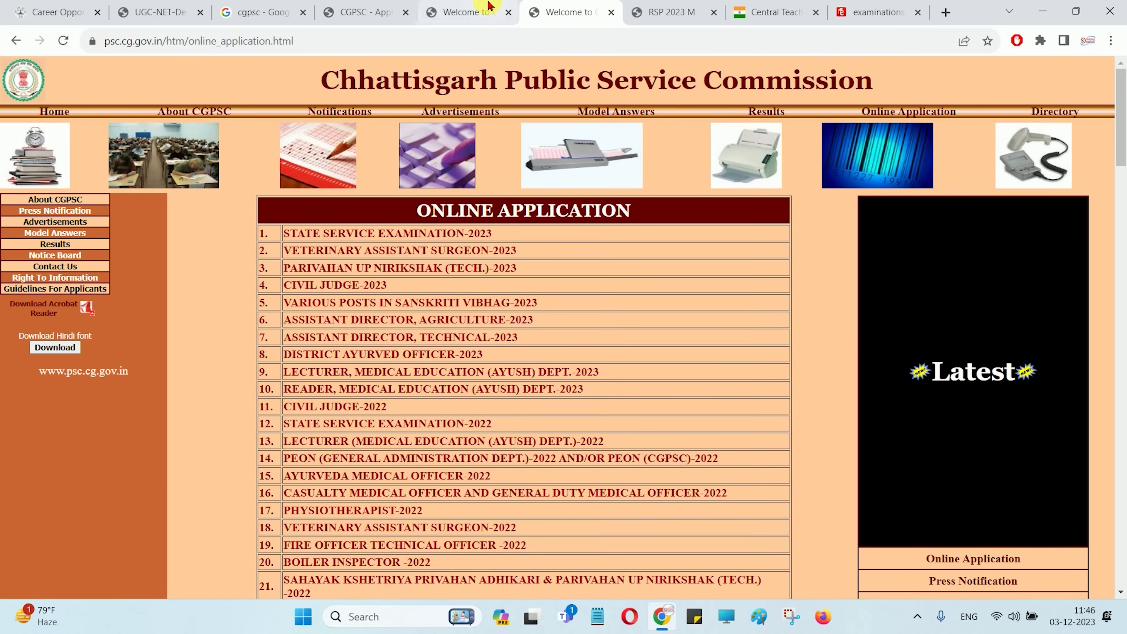
{"action": "left_click", "coordinate": [373, 10]}
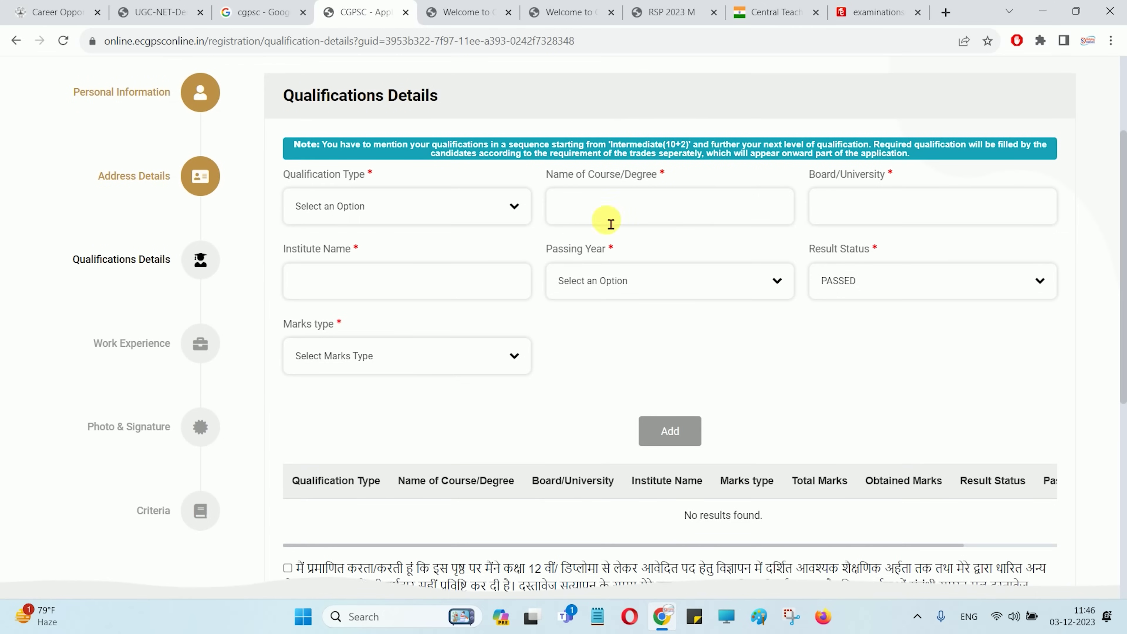
Enter an SSC/Matric/High School qualification with course, board, institute, passing year and result PASSED
{"action": "left_click", "coordinate": [410, 206]}
{"action": "left_click", "coordinate": [364, 275]}
{"action": "left_click", "coordinate": [611, 221]}
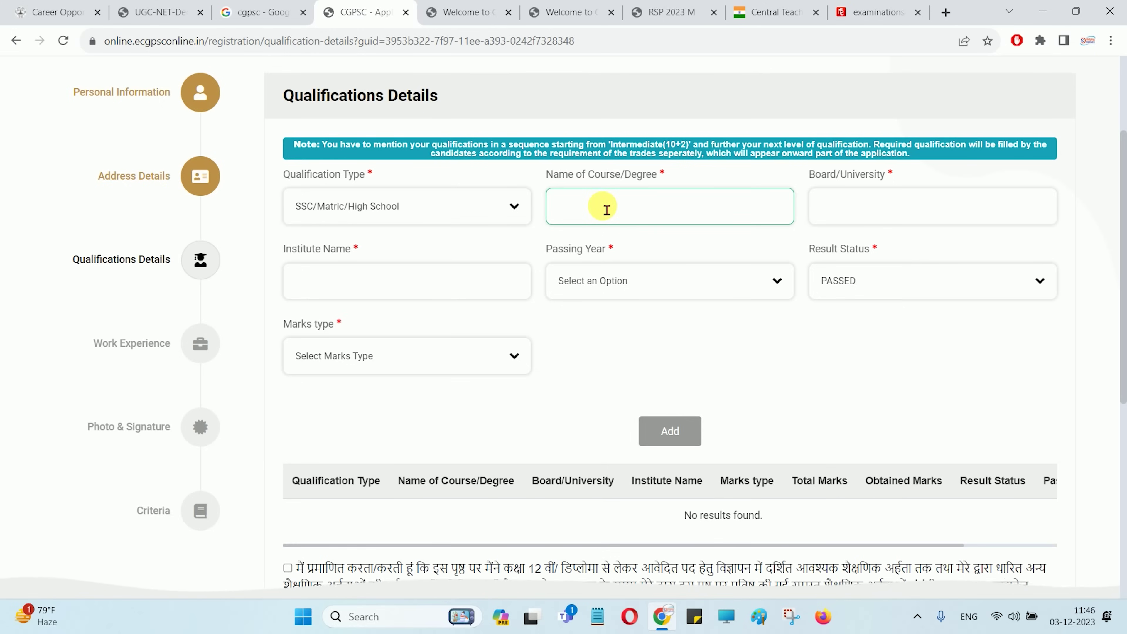
{"action": "left_click", "coordinate": [850, 219]}
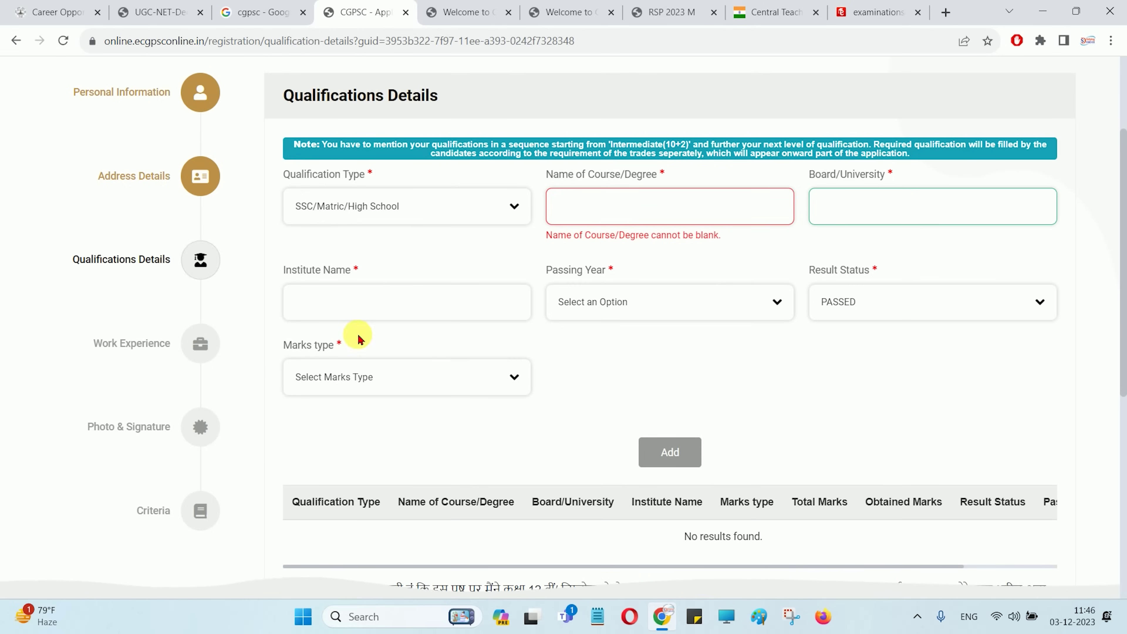
{"action": "left_click", "coordinate": [349, 312]}
{"action": "left_click", "coordinate": [561, 312]}
{"action": "left_click", "coordinate": [856, 312]}
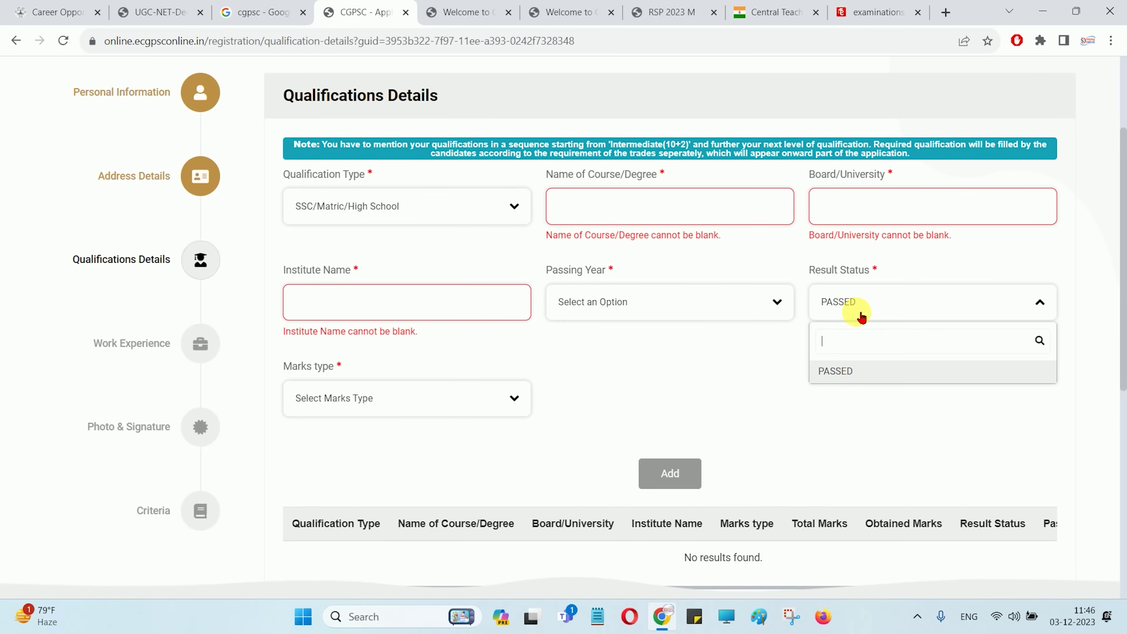
{"action": "left_click", "coordinate": [844, 372]}
Set marks type to MARKS with 310 obtained out of 500, giving 62 percent
{"action": "left_click", "coordinate": [463, 390]}
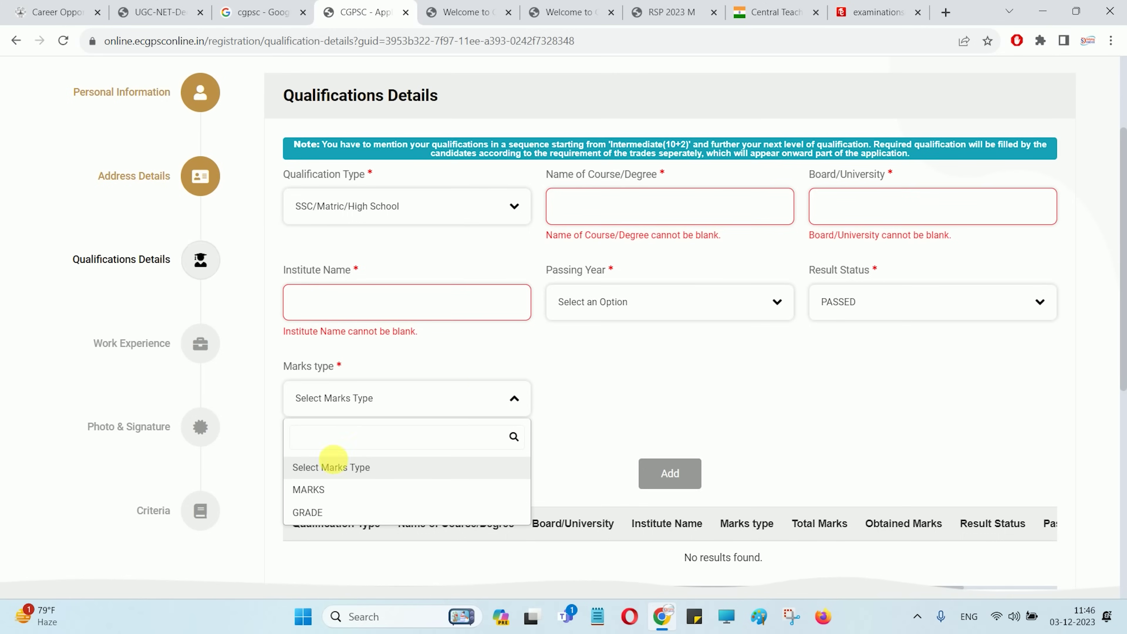
{"action": "left_click", "coordinate": [316, 488]}
{"action": "left_click", "coordinate": [357, 400]}
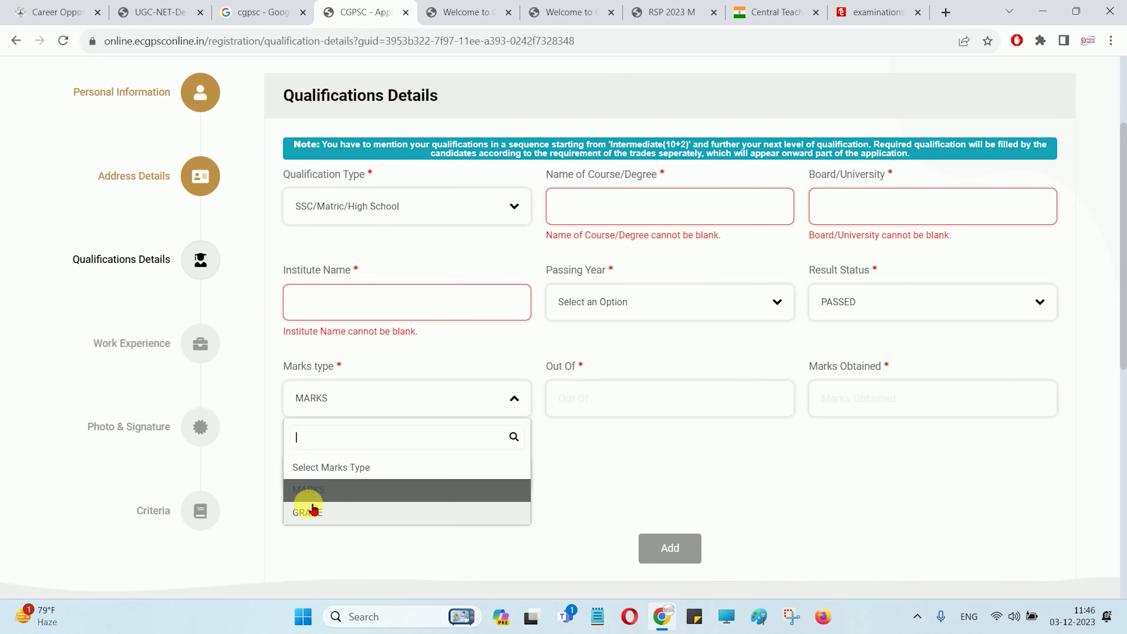
{"action": "left_click", "coordinate": [310, 511]}
{"action": "left_click", "coordinate": [333, 404]}
{"action": "left_click", "coordinate": [322, 492]}
{"action": "left_click", "coordinate": [584, 409]}
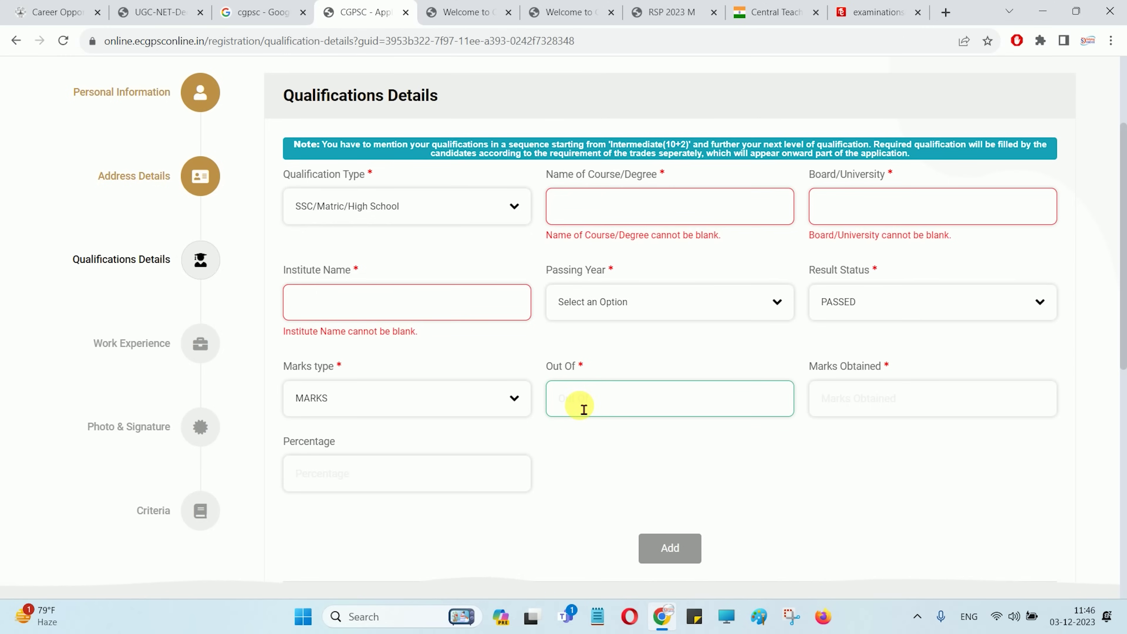
{"action": "type", "text": "500"}
{"action": "key", "text": "Tab"}
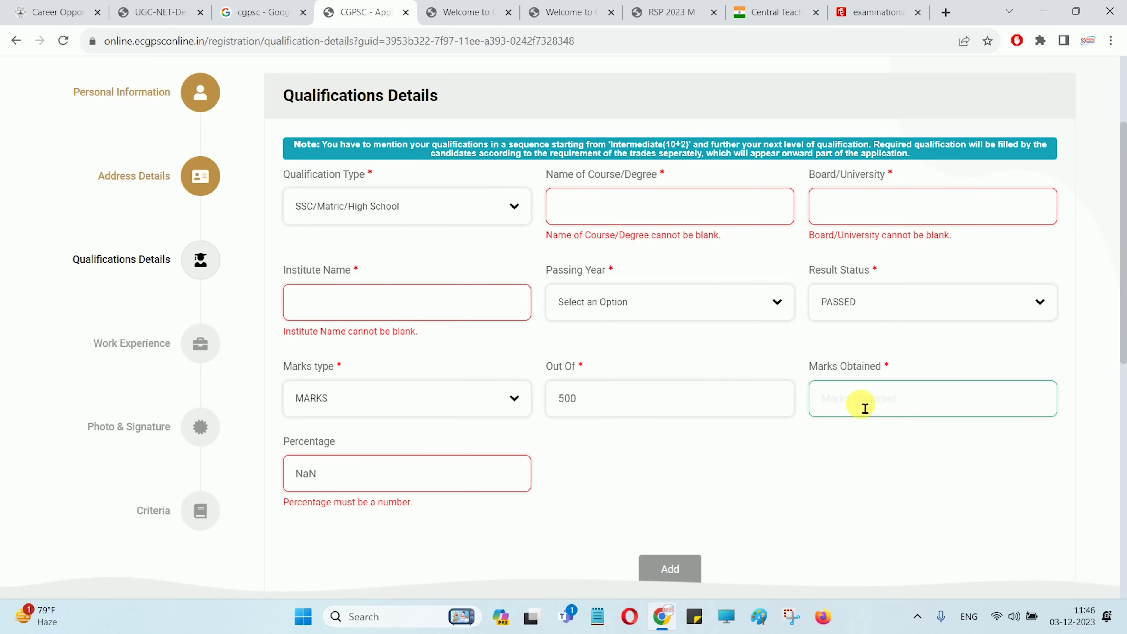
{"action": "left_click", "coordinate": [864, 408]}
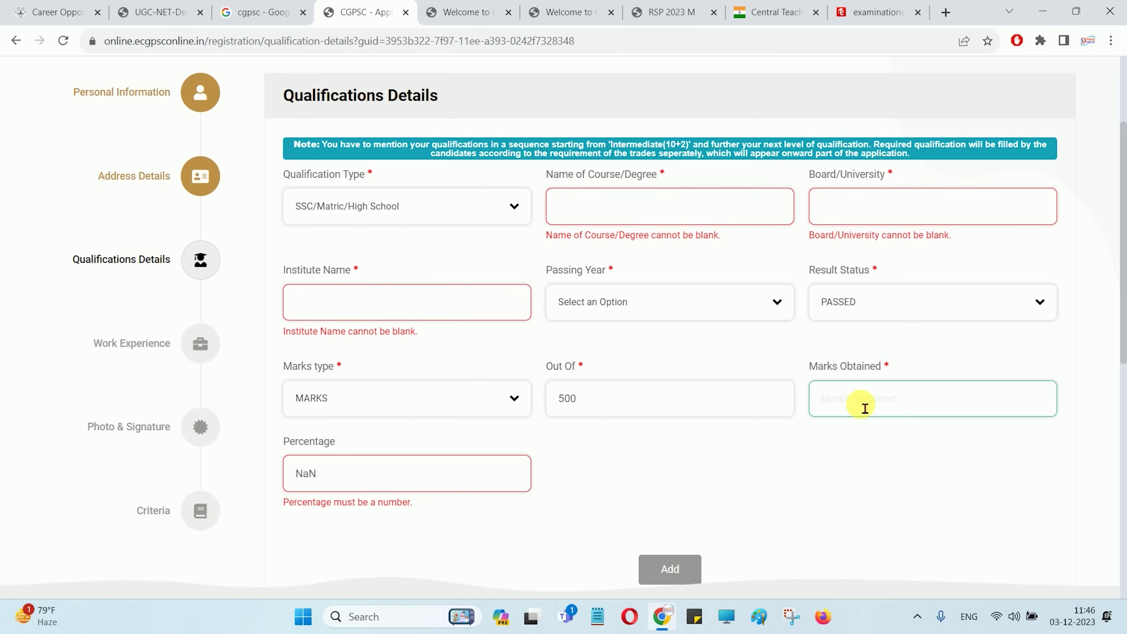
{"action": "type", "text": "310"}
{"action": "left_click", "coordinate": [818, 442]}
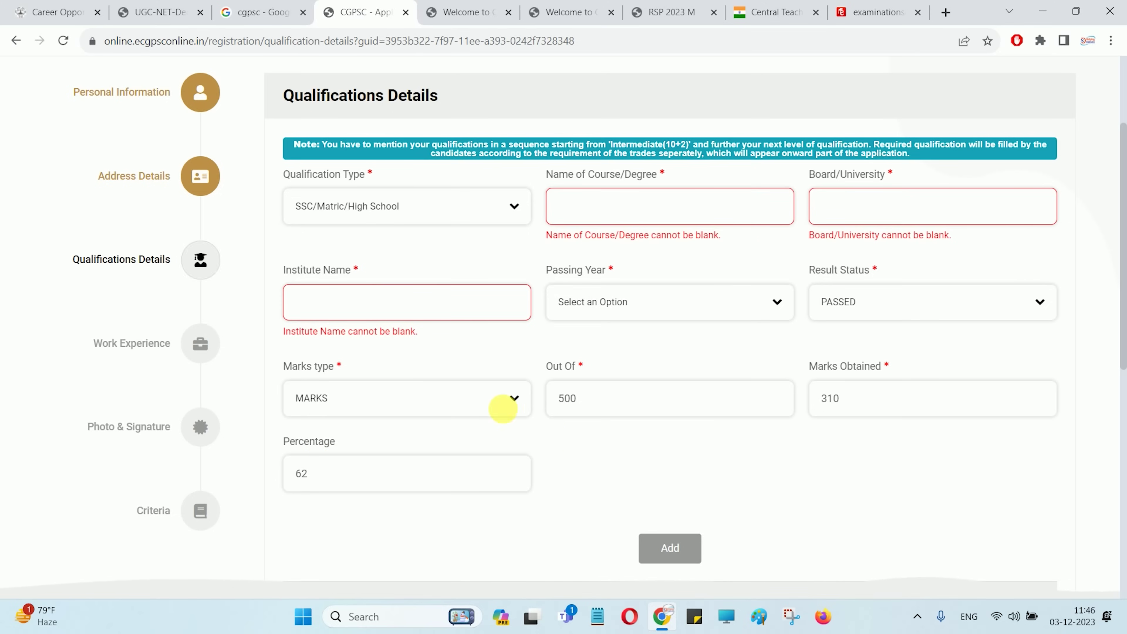
Add the SSC/Matric/High School qualification to the qualifications list
{"action": "left_click", "coordinate": [664, 537]}
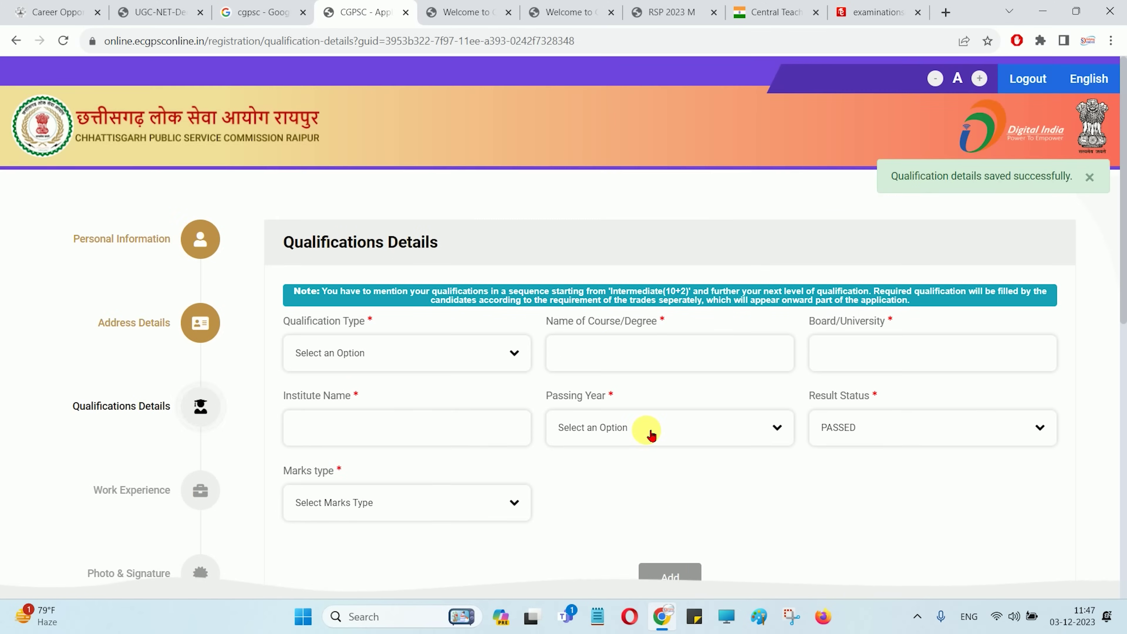
{"action": "scroll", "coordinate": [650, 435], "scroll_direction": "down", "scroll_amount": 5}
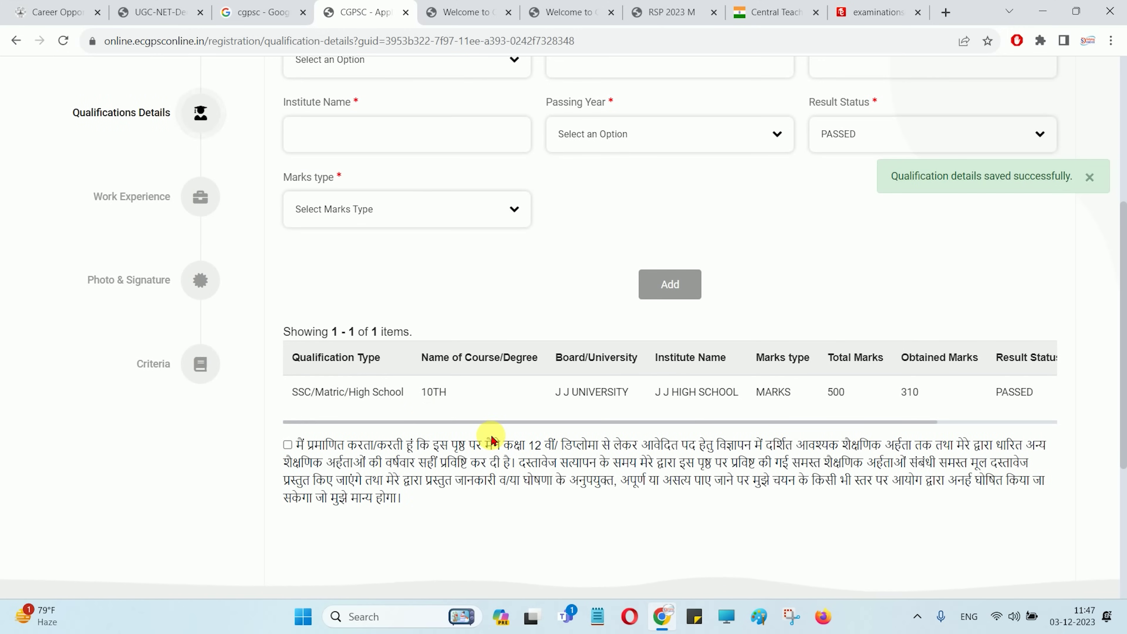
{"action": "scroll", "coordinate": [496, 438], "scroll_direction": "up", "scroll_amount": 5}
Select Intermediate(10+2) as the next qualification type and scroll down the form
{"action": "left_click", "coordinate": [347, 350]}
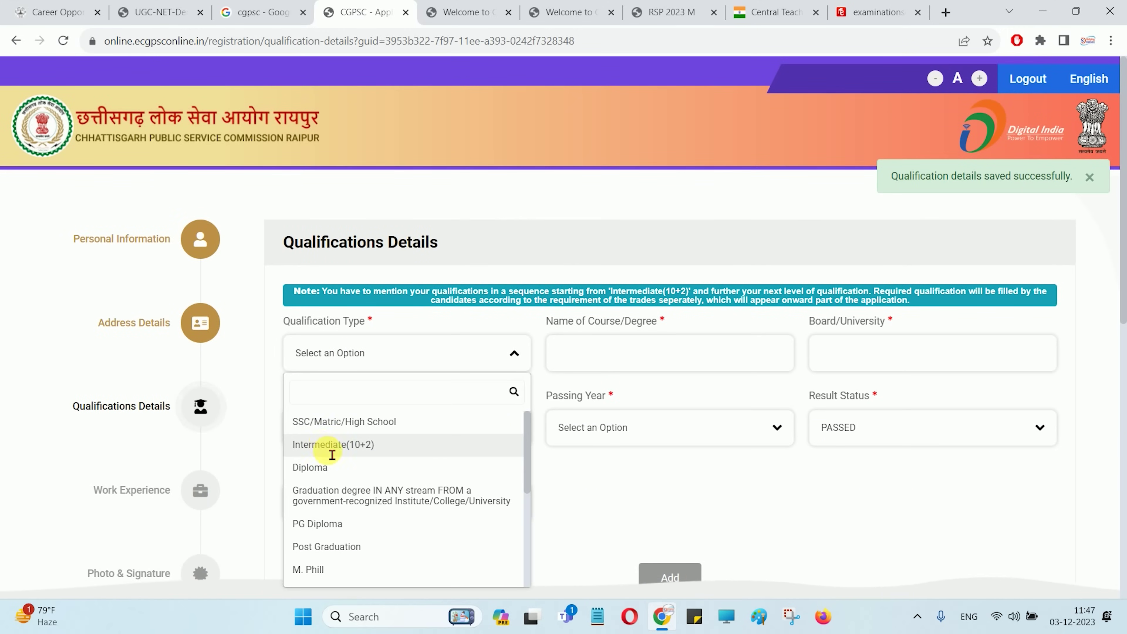
{"action": "left_click", "coordinate": [328, 444]}
{"action": "scroll", "coordinate": [586, 341], "scroll_direction": "down", "scroll_amount": 1}
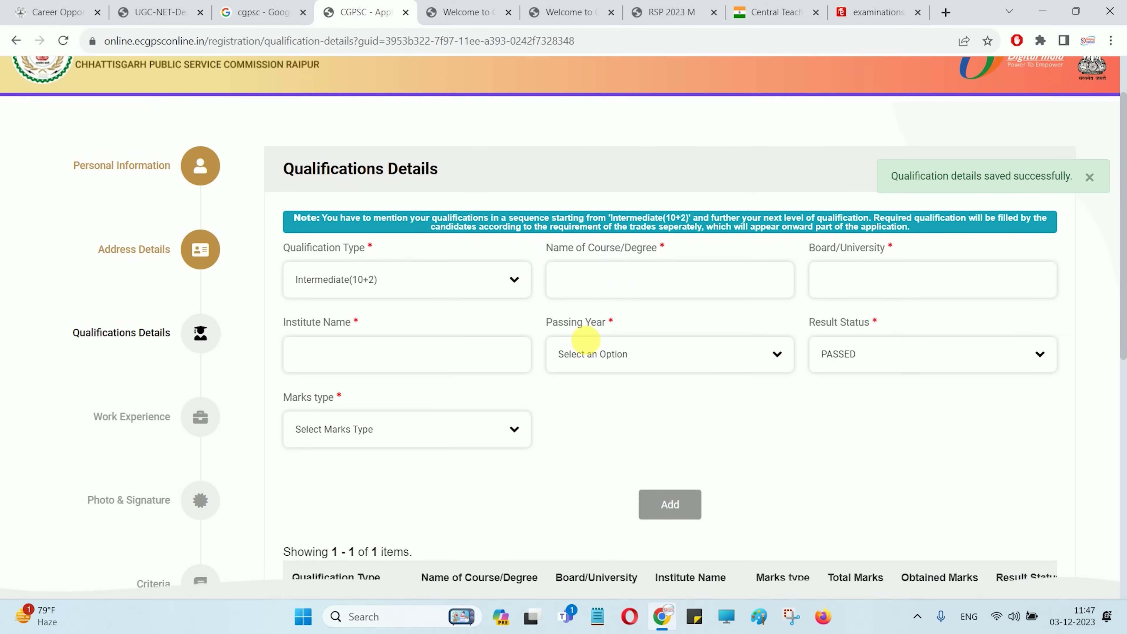
{"action": "left_click", "coordinate": [342, 278]}
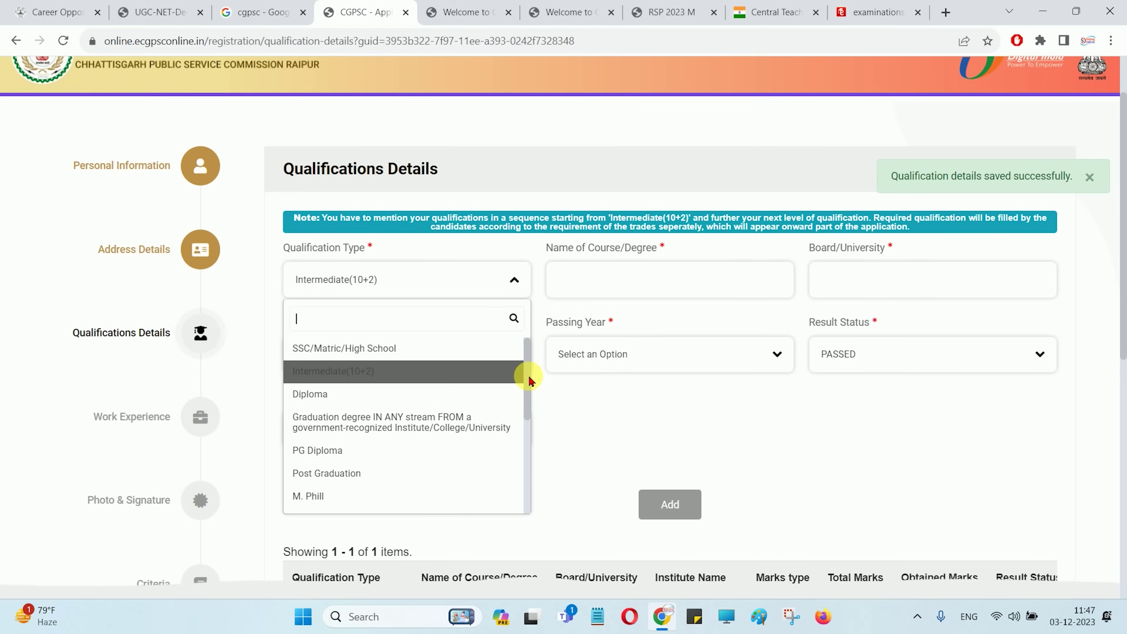
{"action": "left_click_drag", "start_coordinate": [529, 381], "coordinate": [501, 423]}
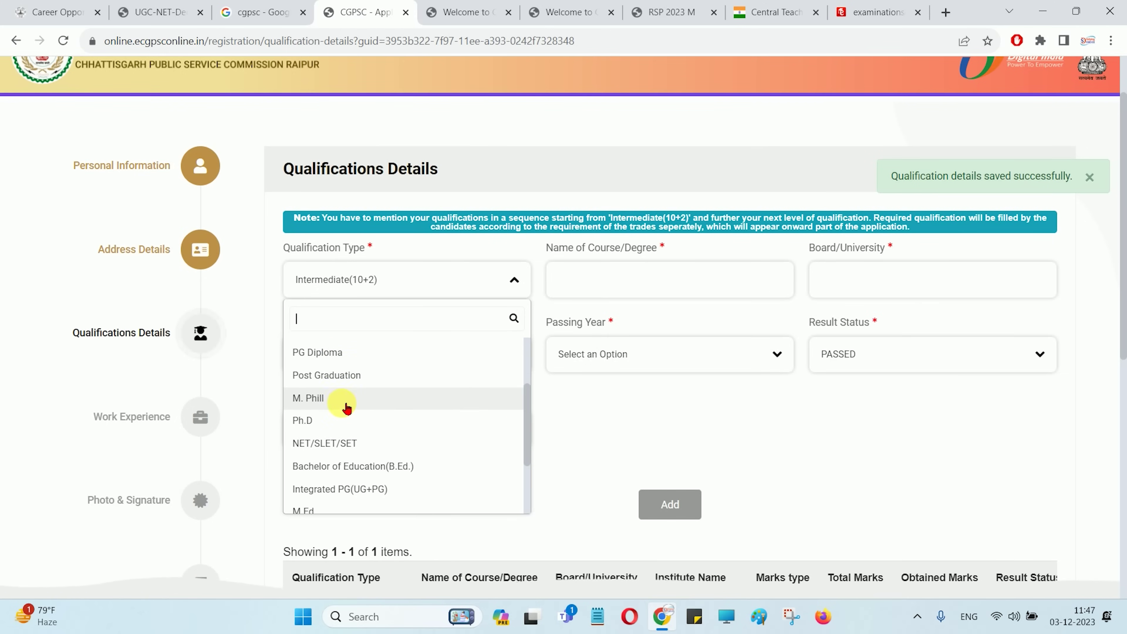
{"action": "left_click_drag", "start_coordinate": [525, 397], "coordinate": [517, 342]}
{"action": "left_click", "coordinate": [343, 387]}
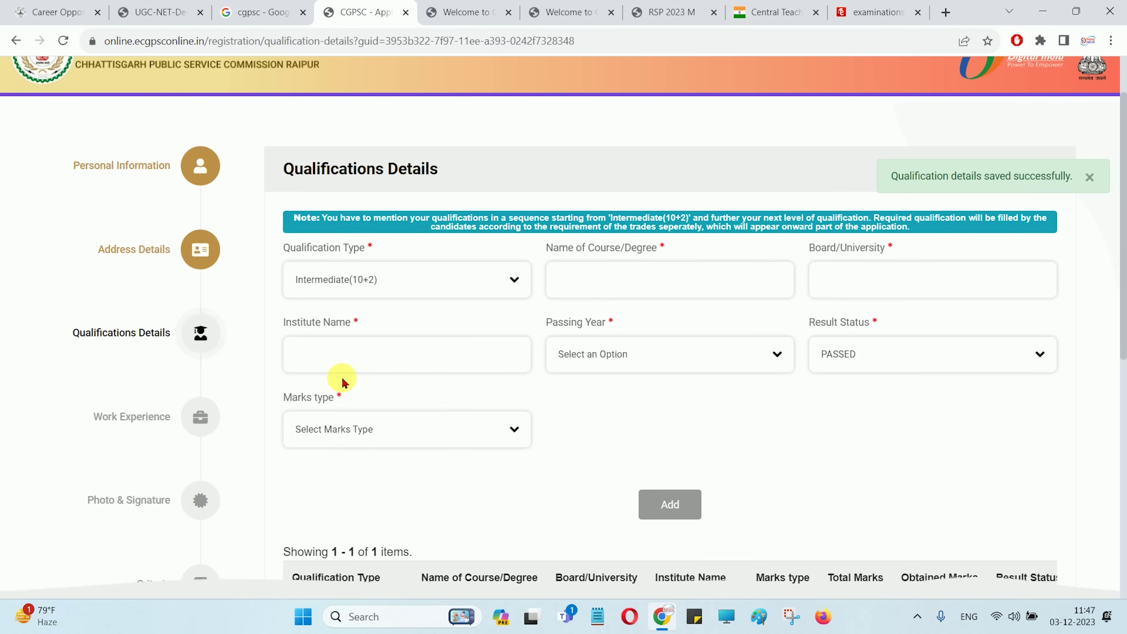
{"action": "scroll", "coordinate": [583, 442], "scroll_direction": "down", "scroll_amount": 5}
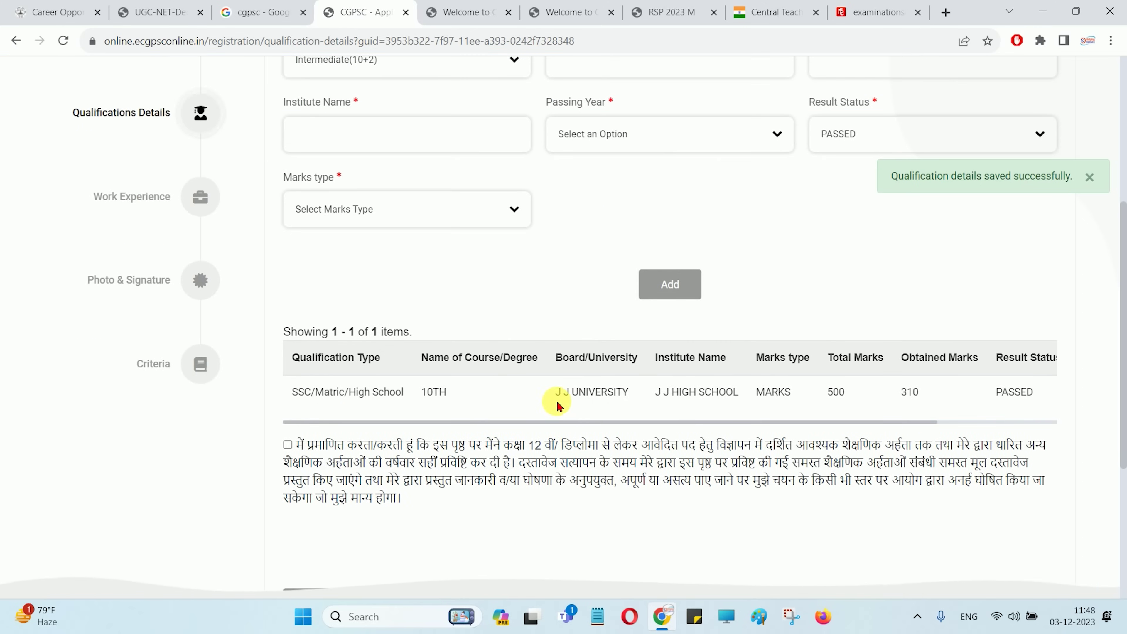
{"action": "scroll", "coordinate": [562, 406], "scroll_direction": "down", "scroll_amount": 5}
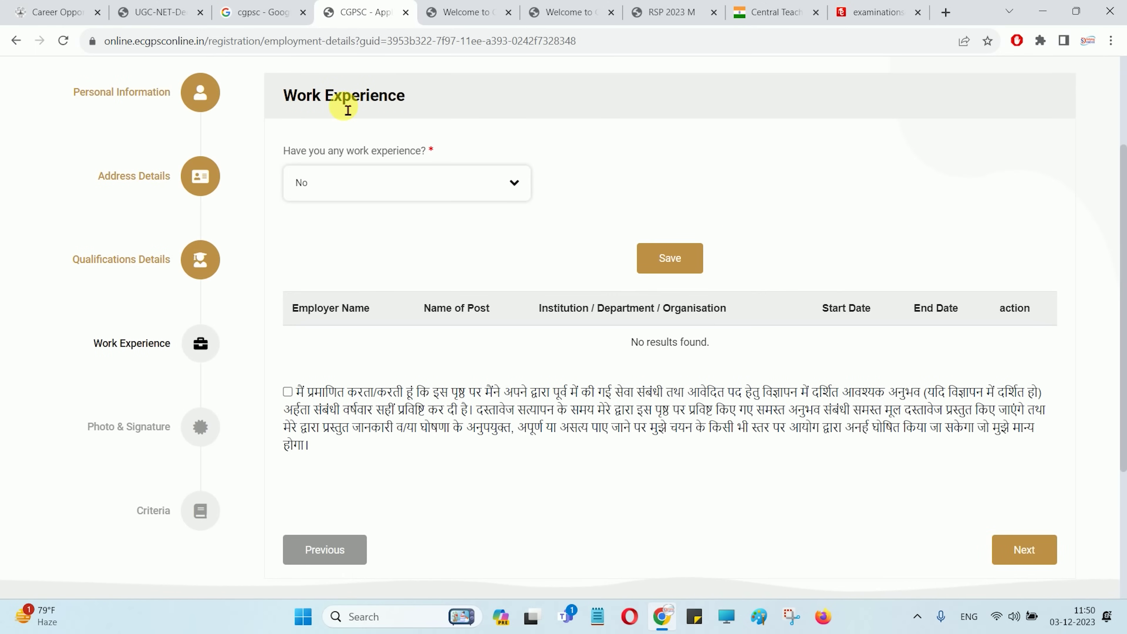
Answer No to having work experience and save the answer
{"action": "left_click", "coordinate": [349, 183]}
{"action": "left_click", "coordinate": [314, 249]}
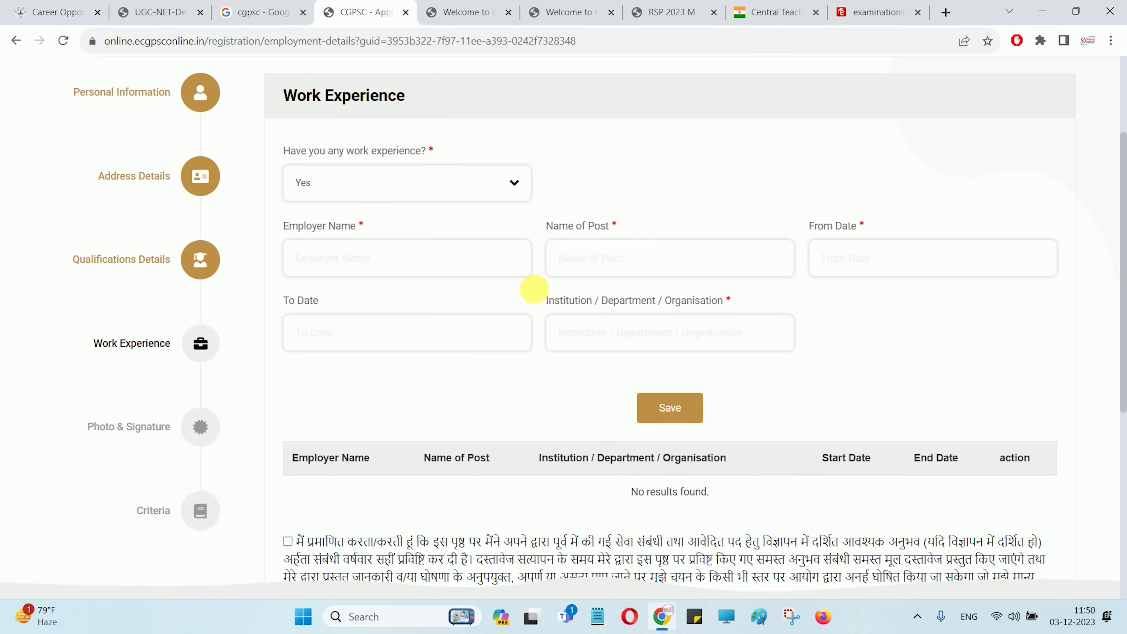
{"action": "left_click", "coordinate": [335, 184]}
{"action": "left_click", "coordinate": [321, 272]}
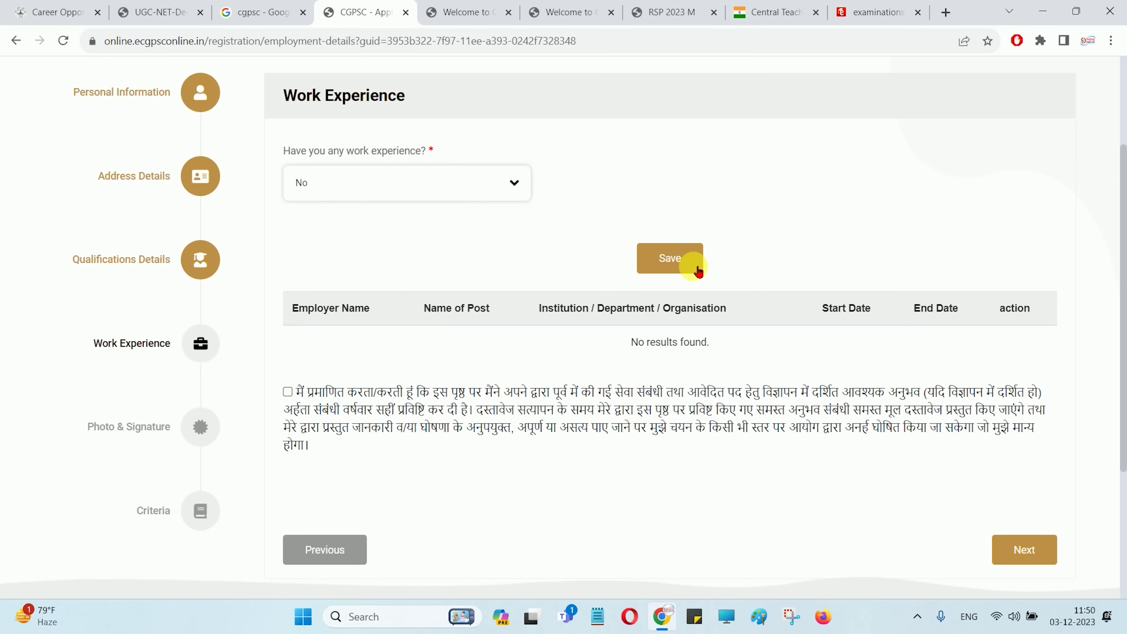
{"action": "left_click", "coordinate": [671, 260]}
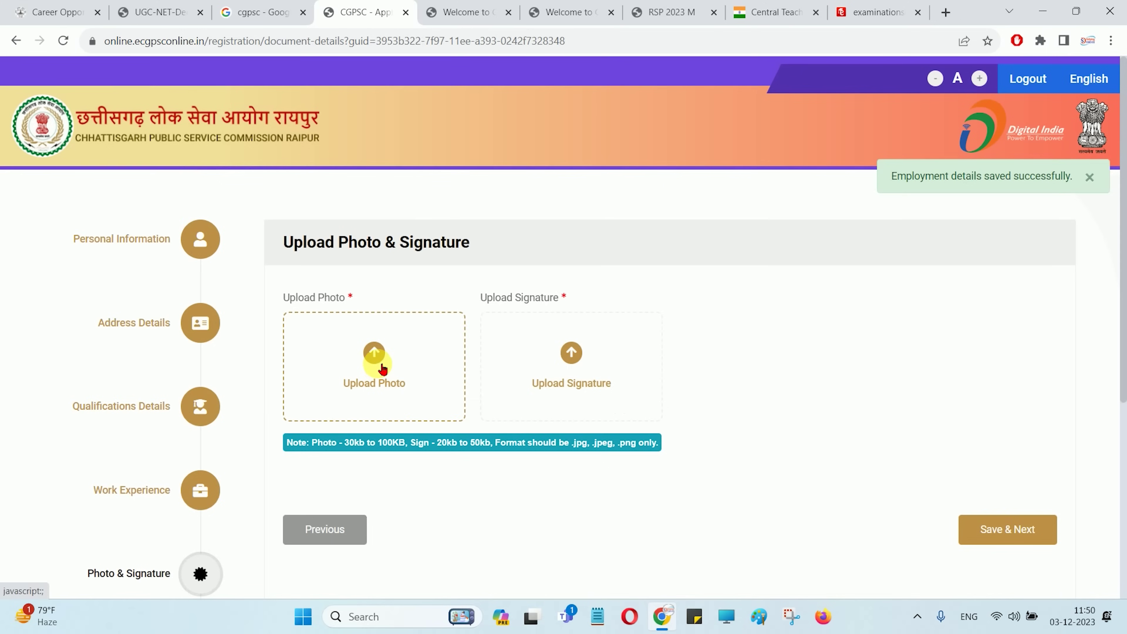
Tick the work experience declaration and continue to the Upload Photo & Signature step
{"action": "scroll", "coordinate": [399, 399], "scroll_direction": "down", "scroll_amount": 3}
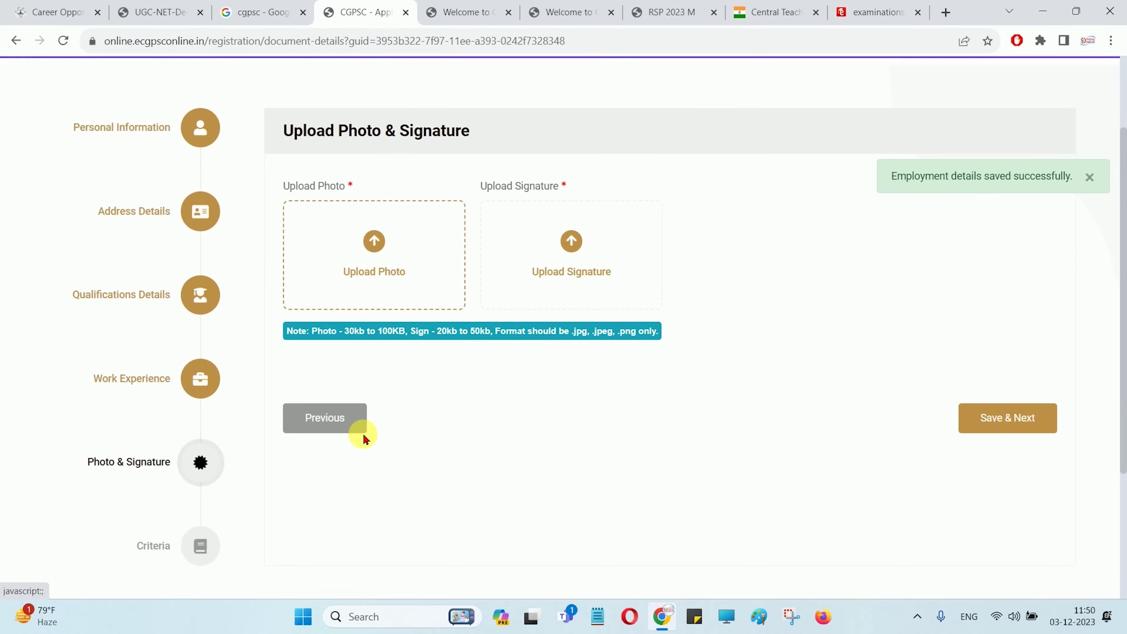
{"action": "left_click", "coordinate": [336, 387]}
{"action": "scroll", "coordinate": [350, 395], "scroll_direction": "down", "scroll_amount": 5}
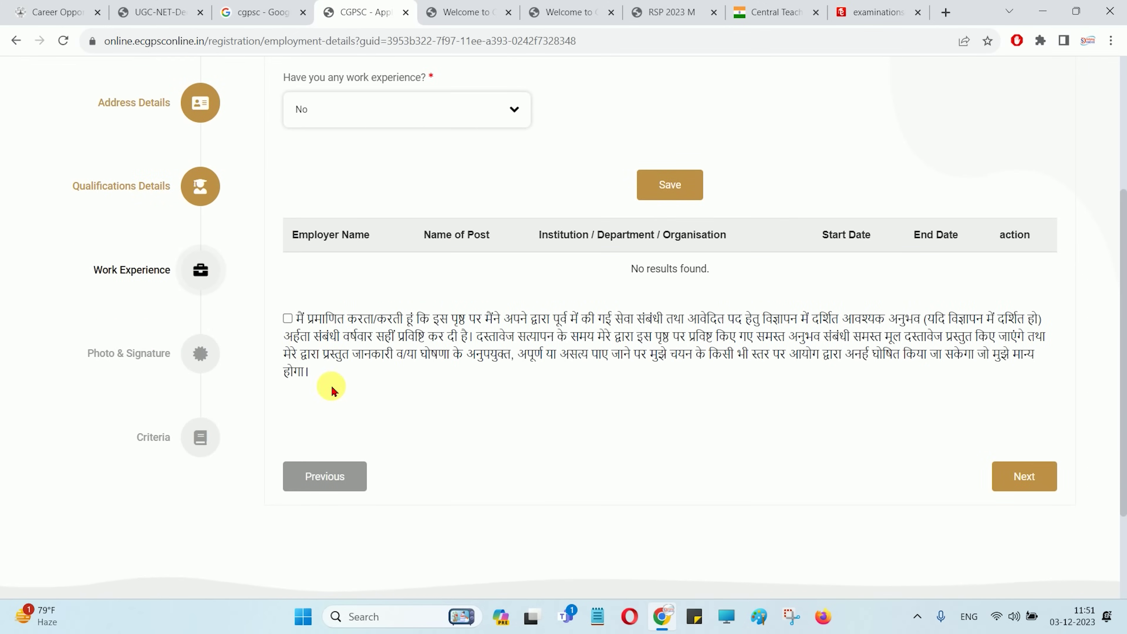
{"action": "left_click", "coordinate": [289, 320]}
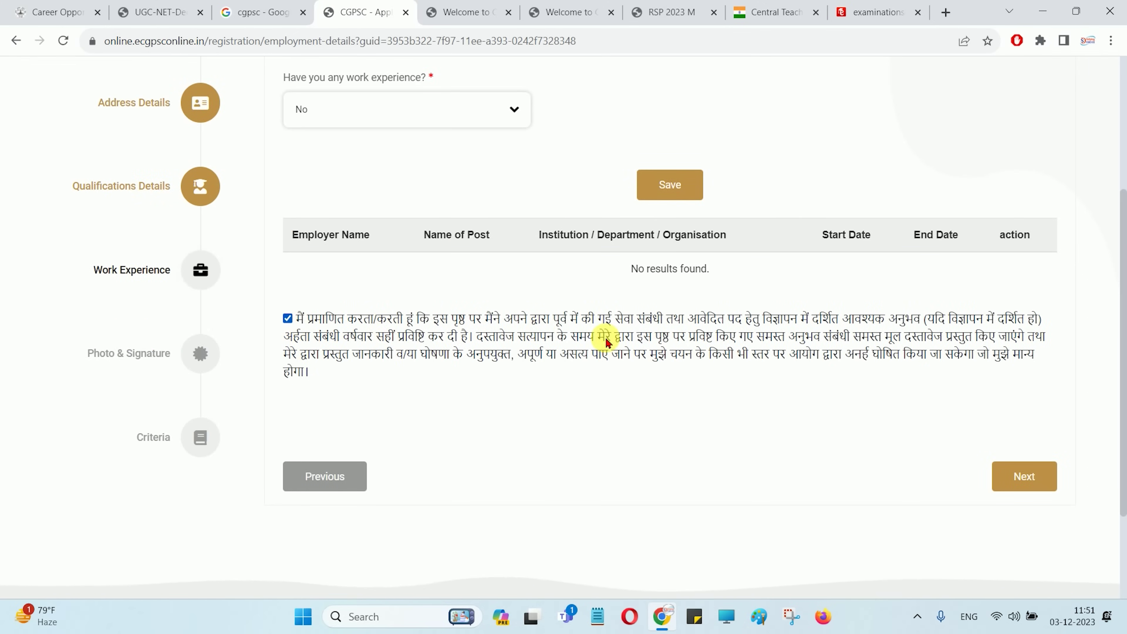
{"action": "left_click", "coordinate": [1018, 474]}
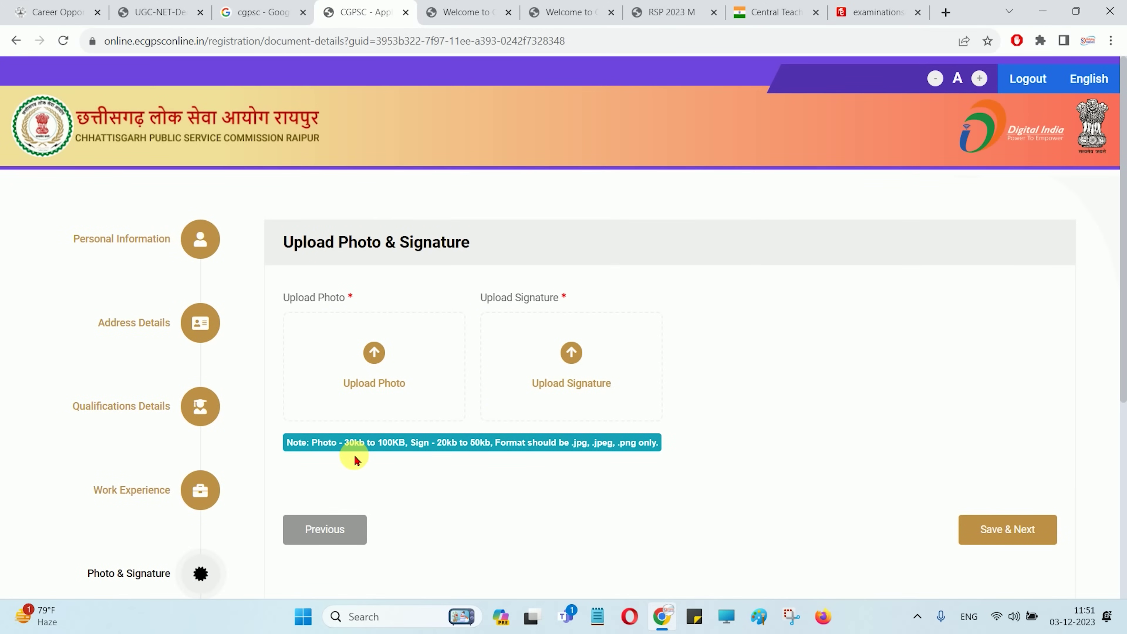
Read the photo size limit note and save the photo and signature details
{"action": "left_click_drag", "start_coordinate": [355, 453], "coordinate": [500, 455]}
{"action": "left_click", "coordinate": [501, 454]}
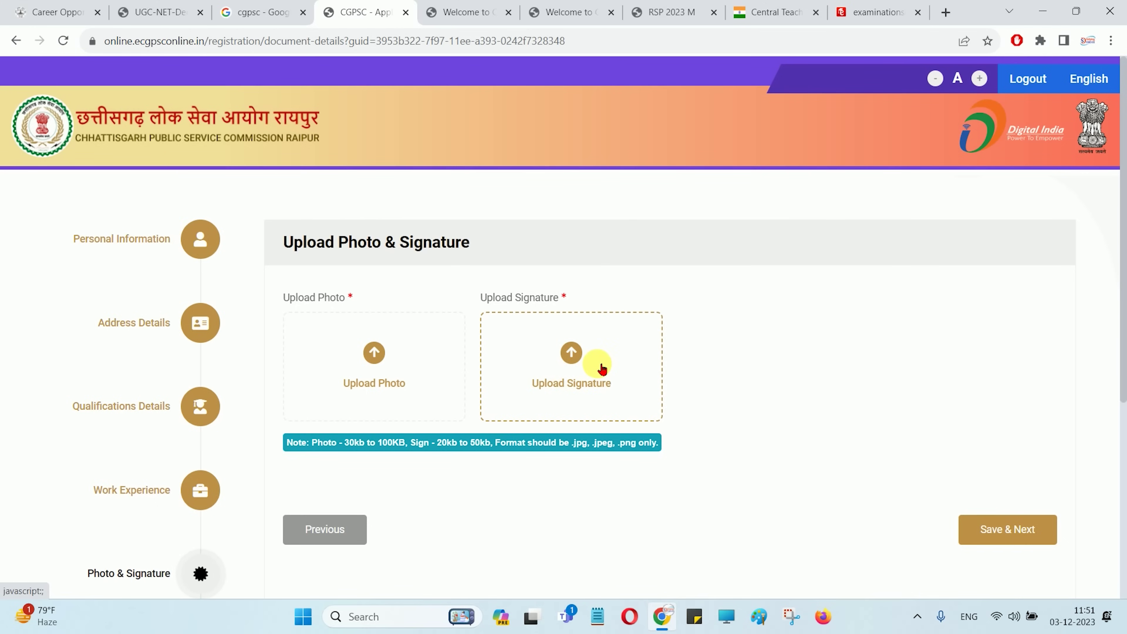
{"action": "left_click", "coordinate": [961, 526]}
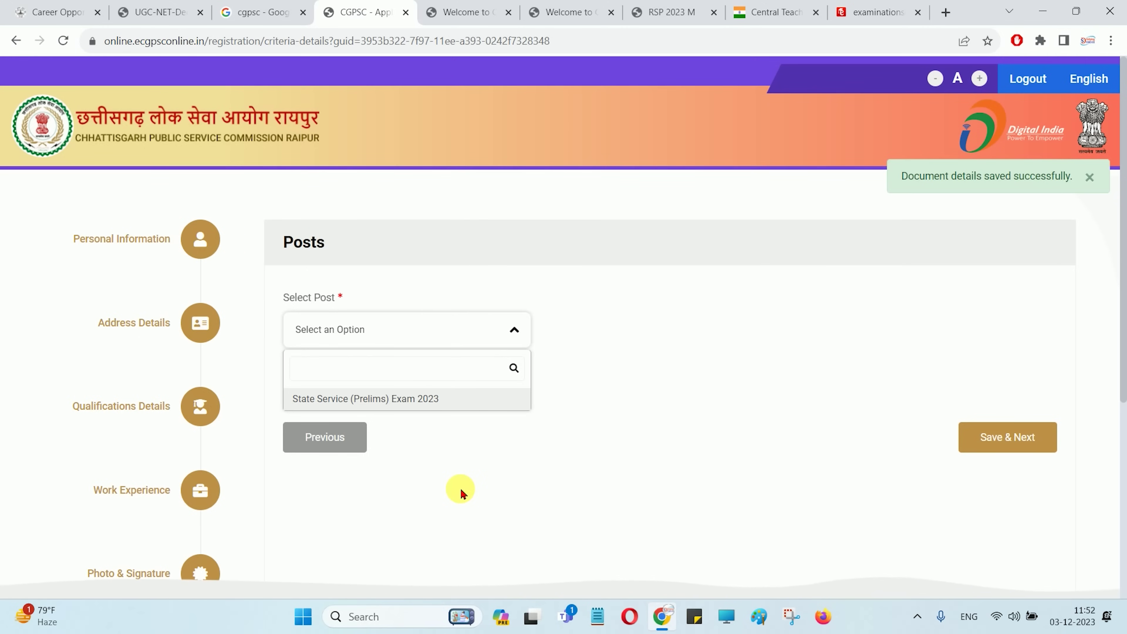
Choose State Service (Prelims) Exam 2023 as the post
{"action": "left_click", "coordinate": [411, 400]}
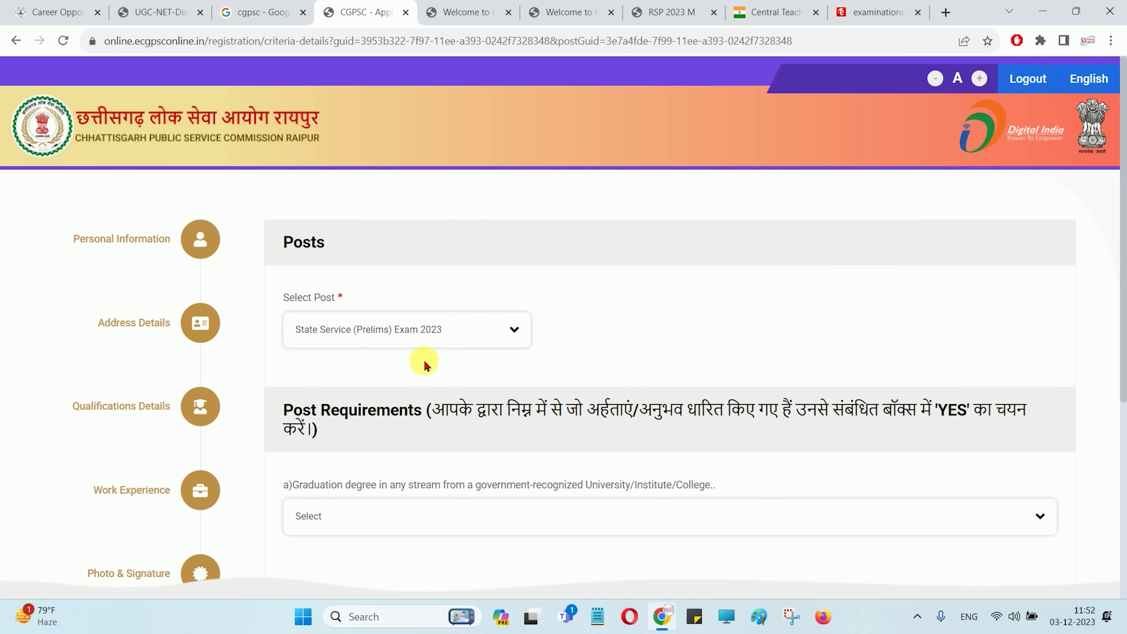
{"action": "scroll", "coordinate": [433, 367], "scroll_direction": "down", "scroll_amount": 1}
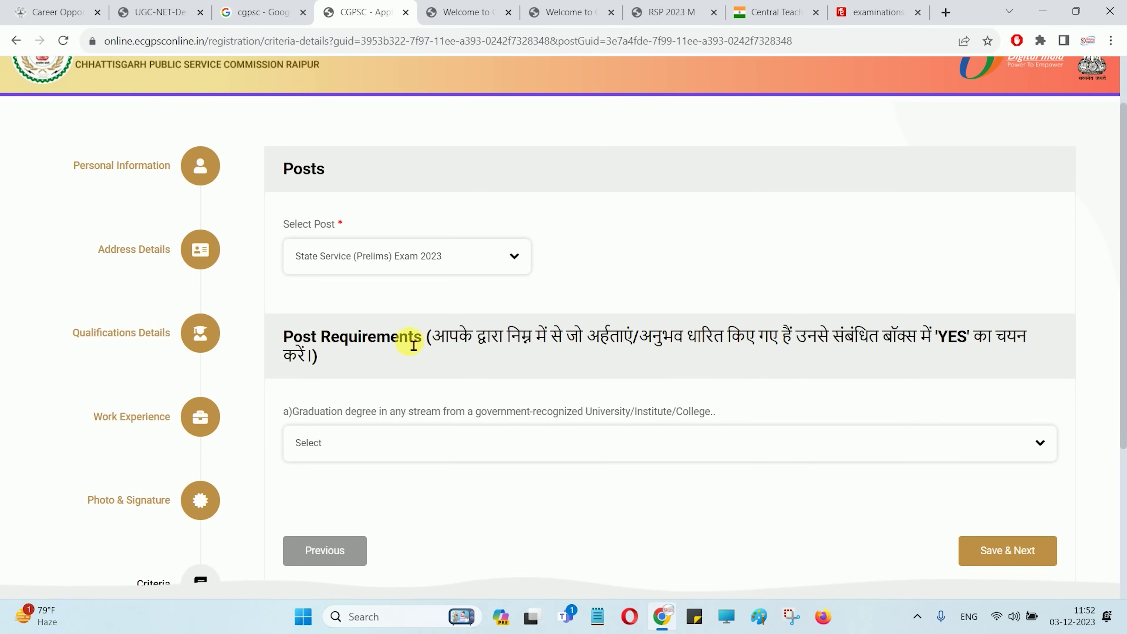
{"action": "left_click_drag", "start_coordinate": [337, 341], "coordinate": [415, 338]}
{"action": "left_click", "coordinate": [482, 352]}
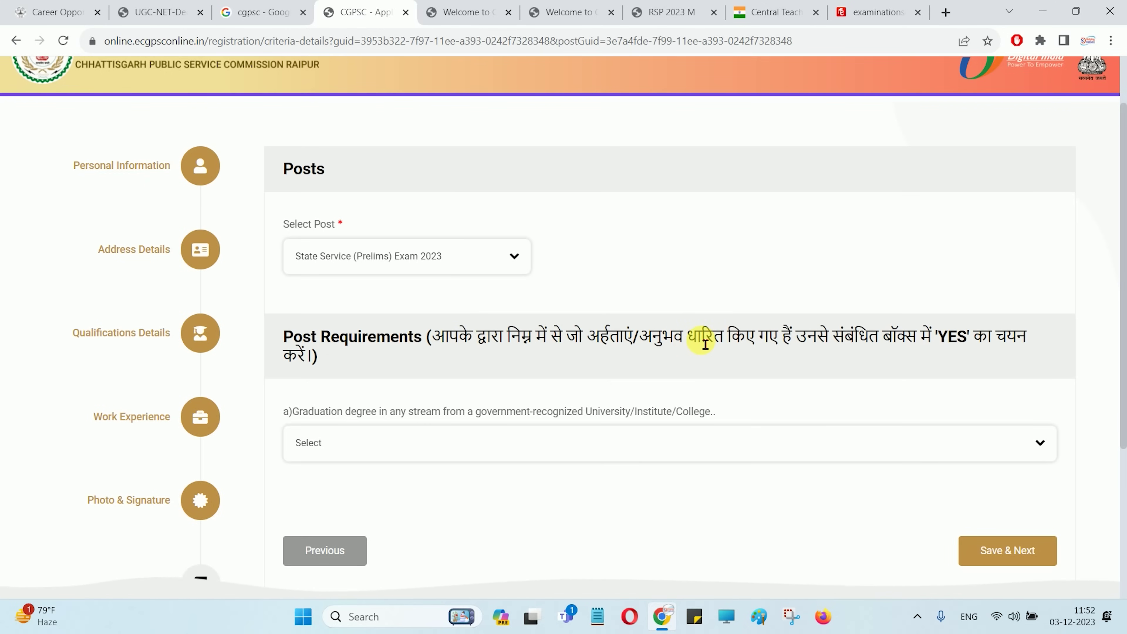
{"action": "scroll", "coordinate": [705, 344], "scroll_direction": "down", "scroll_amount": 4}
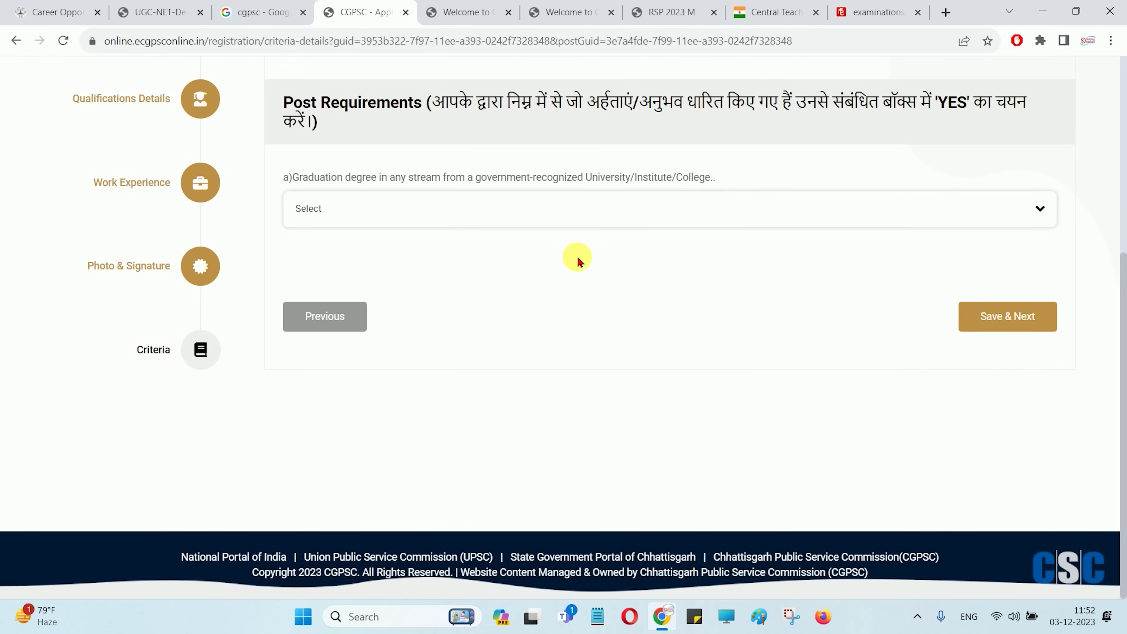
Answer Yes to the graduation degree requirement and save the criteria
{"action": "left_click", "coordinate": [530, 206]}
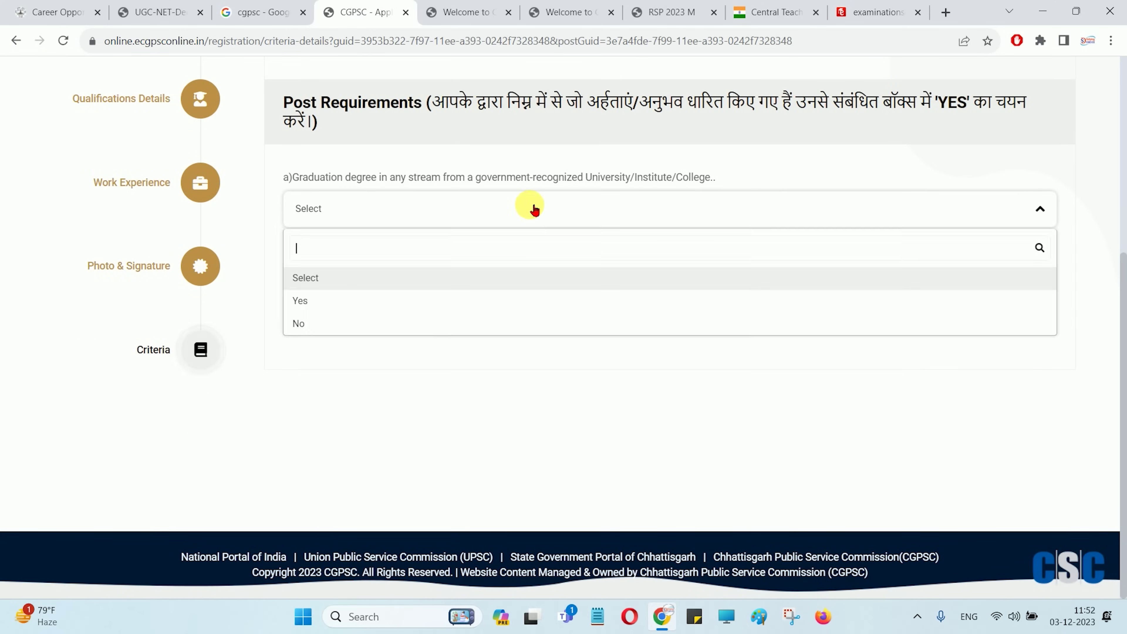
{"action": "left_click", "coordinate": [305, 301]}
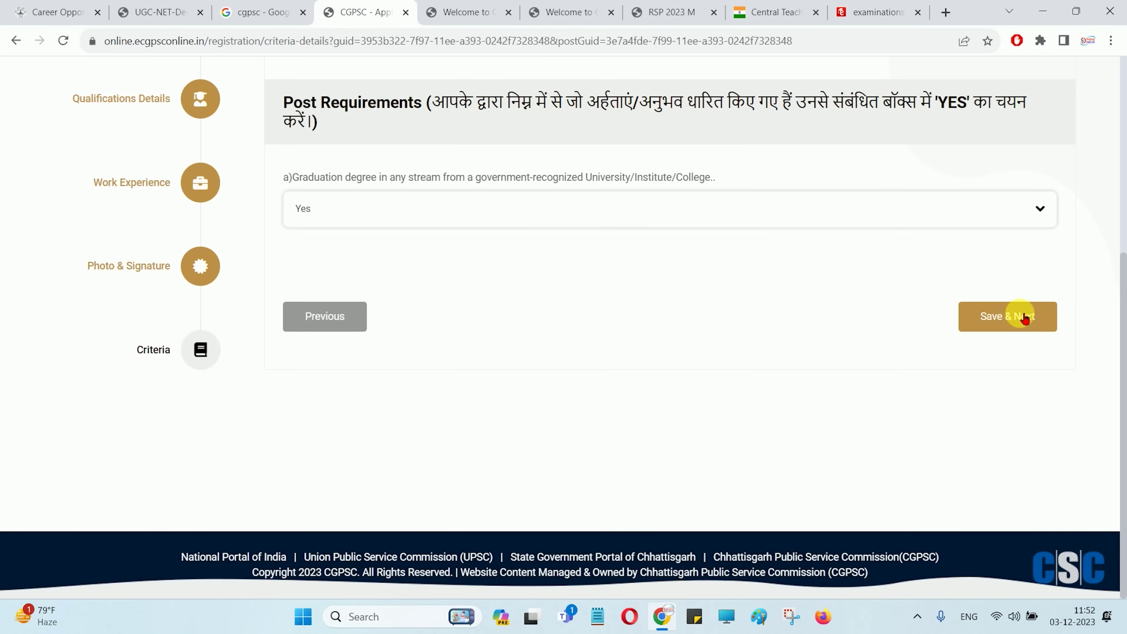
{"action": "left_click_drag", "start_coordinate": [344, 179], "coordinate": [576, 183]}
{"action": "left_click", "coordinate": [566, 186]}
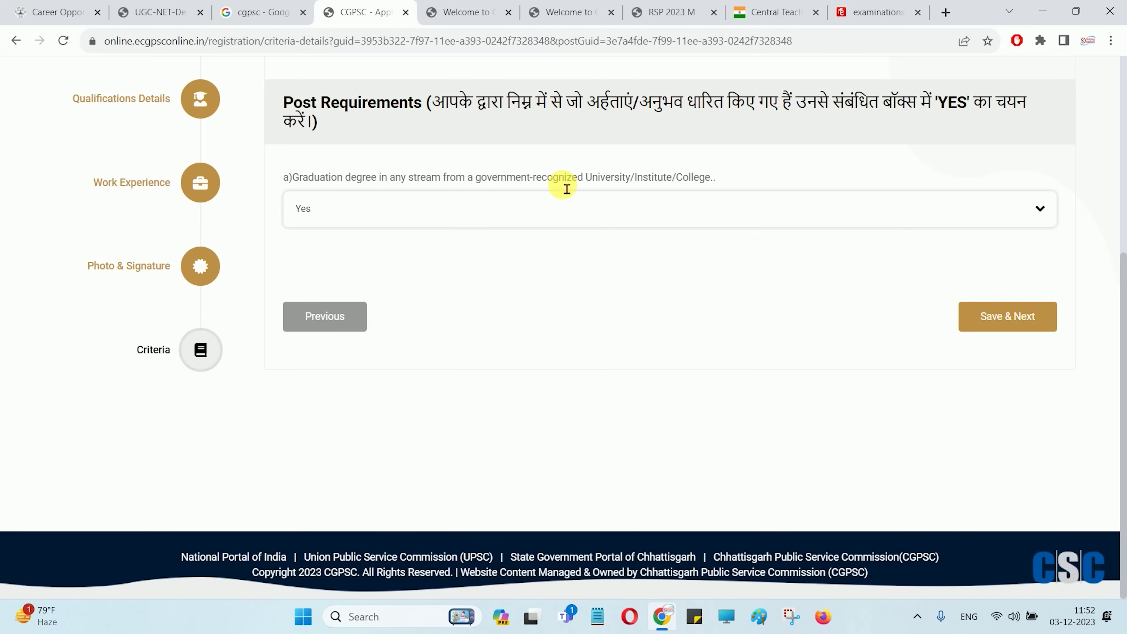
{"action": "left_click", "coordinate": [980, 318]}
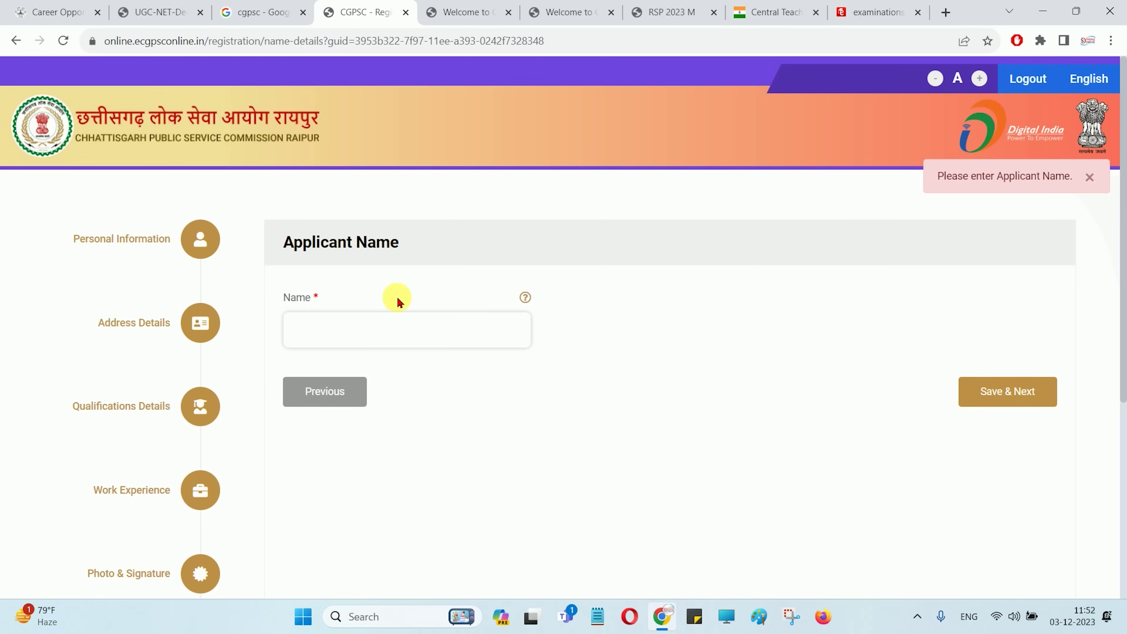
Enter the applicant's full name and save it
{"action": "left_click", "coordinate": [356, 334]}
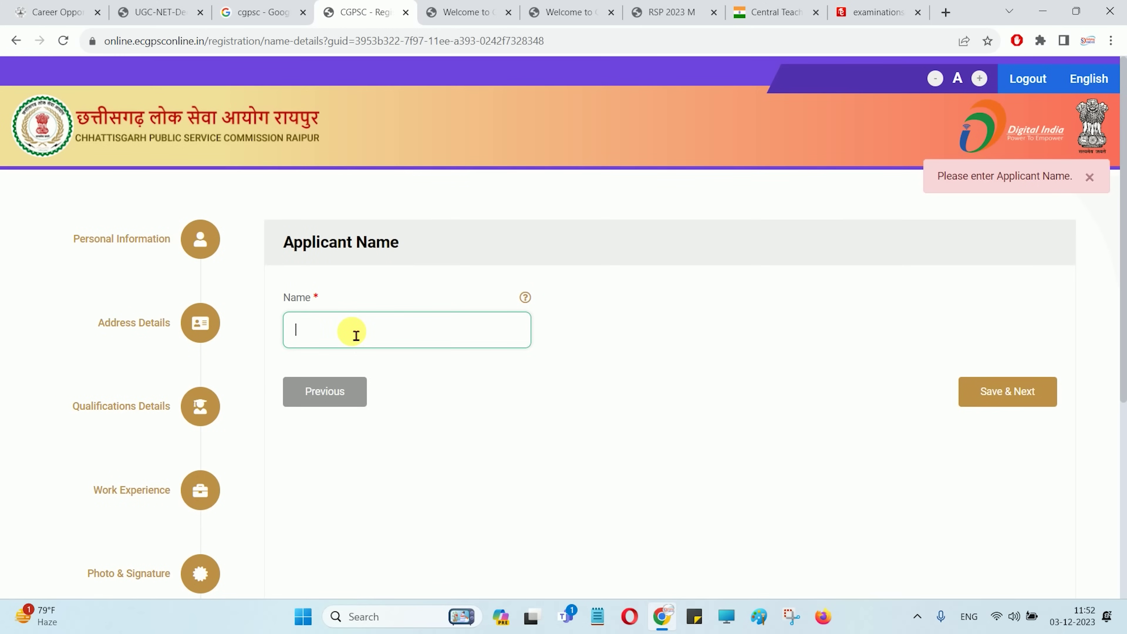
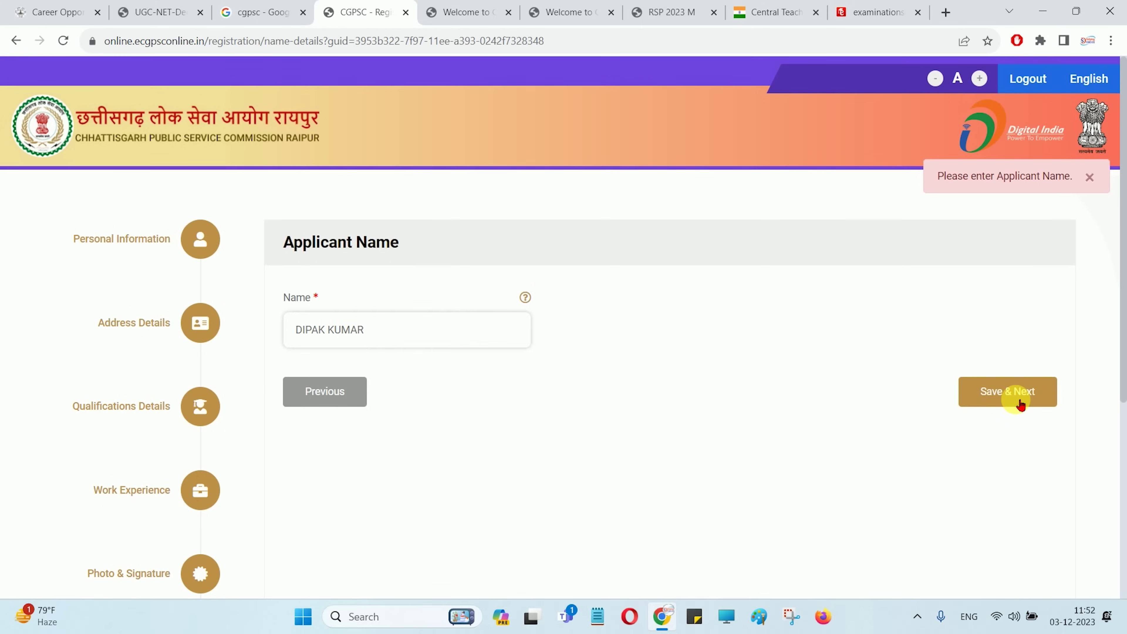
{"action": "left_click", "coordinate": [1019, 403]}
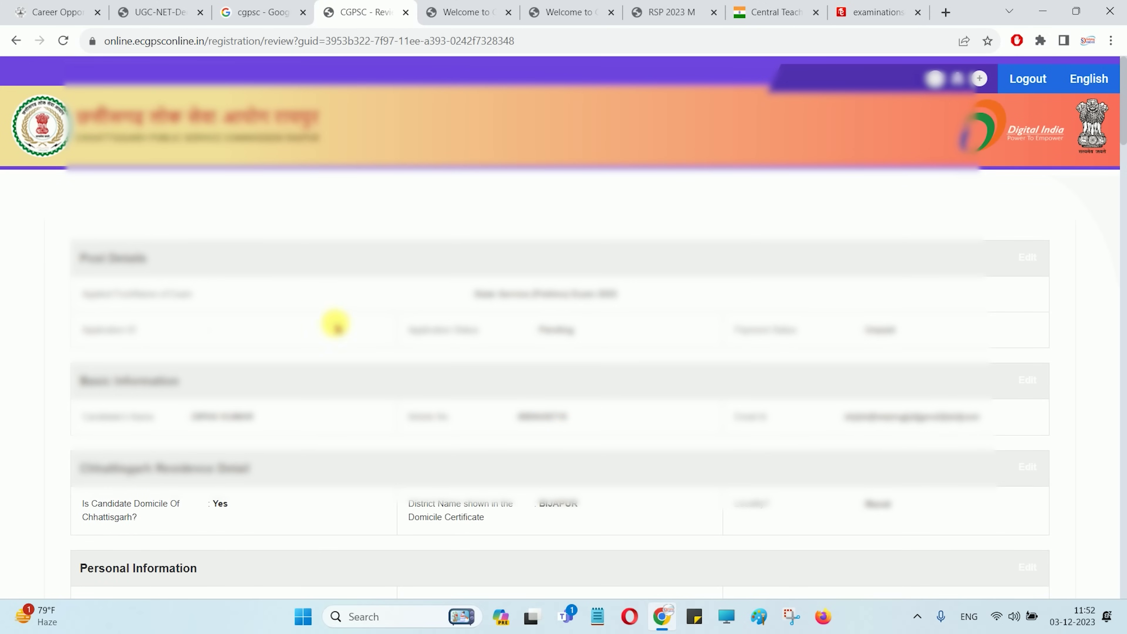
Scroll through the review page to the Rs.47.20 portal charges
{"action": "scroll", "coordinate": [361, 342], "scroll_direction": "down", "scroll_amount": 20}
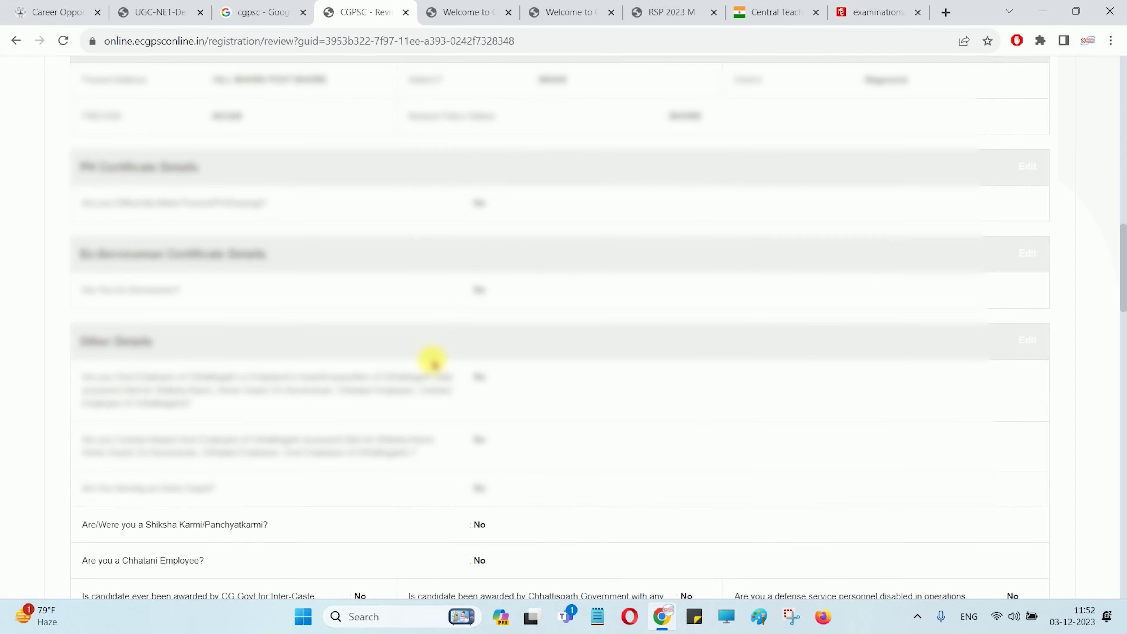
{"action": "scroll", "coordinate": [432, 360], "scroll_direction": "down", "scroll_amount": 15}
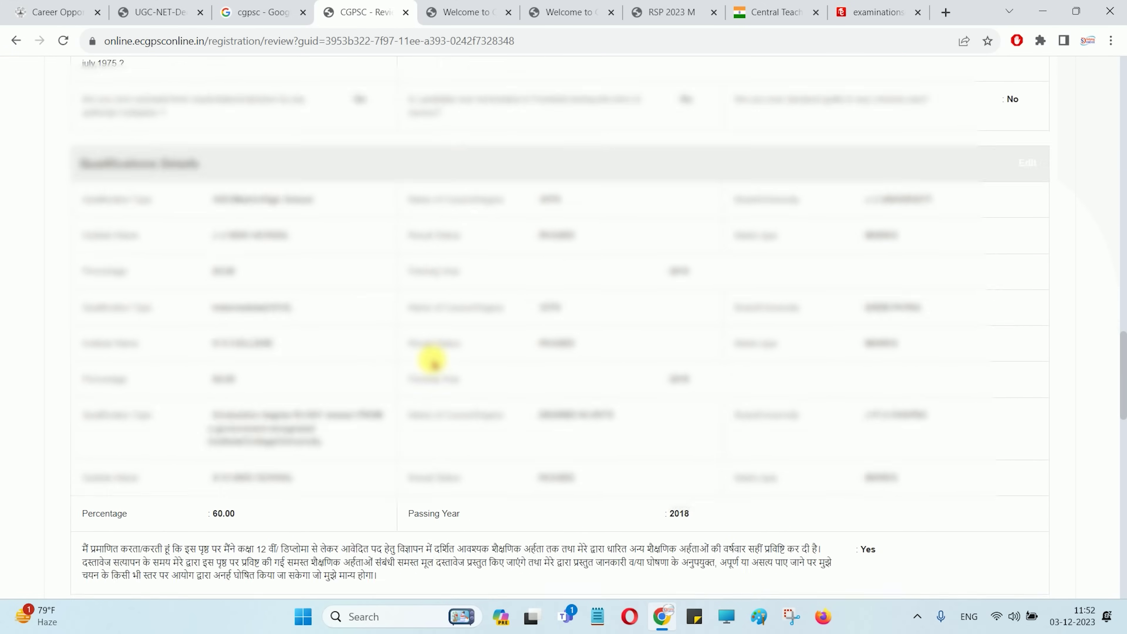
{"action": "scroll", "coordinate": [463, 377], "scroll_direction": "down", "scroll_amount": 1}
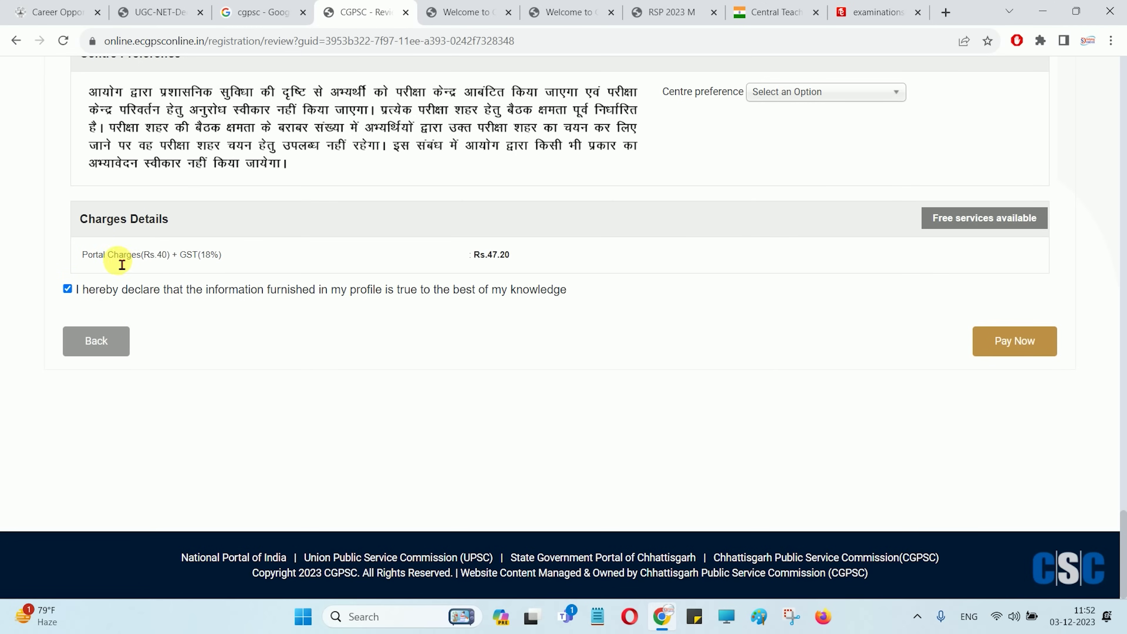
{"action": "left_click_drag", "start_coordinate": [114, 263], "coordinate": [171, 262]}
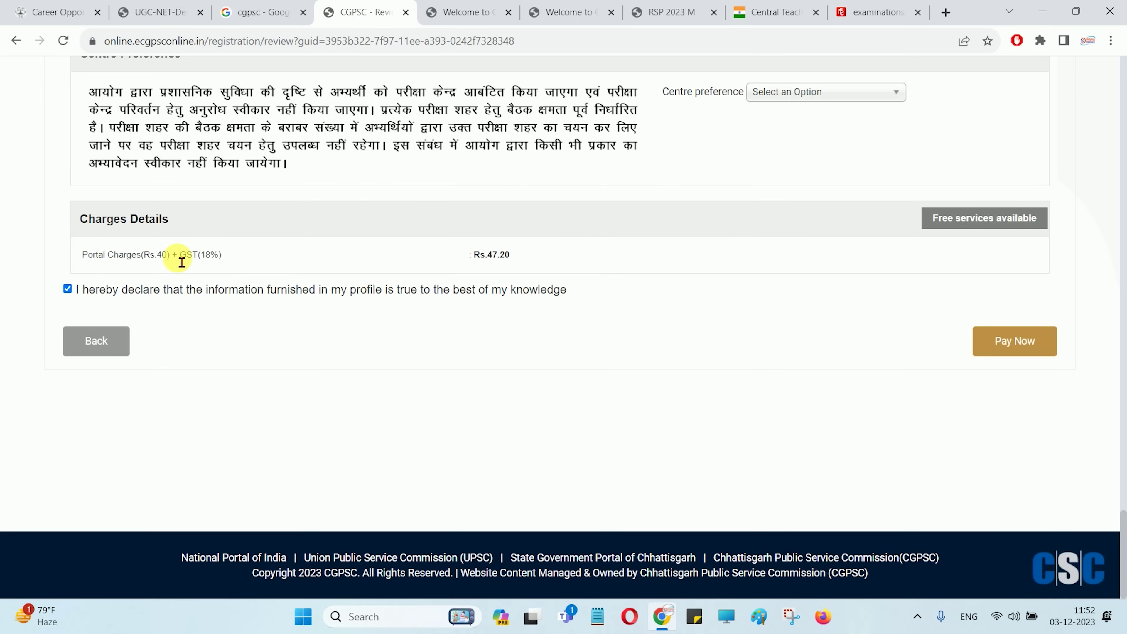
{"action": "scroll", "coordinate": [558, 310], "scroll_direction": "up", "scroll_amount": 2}
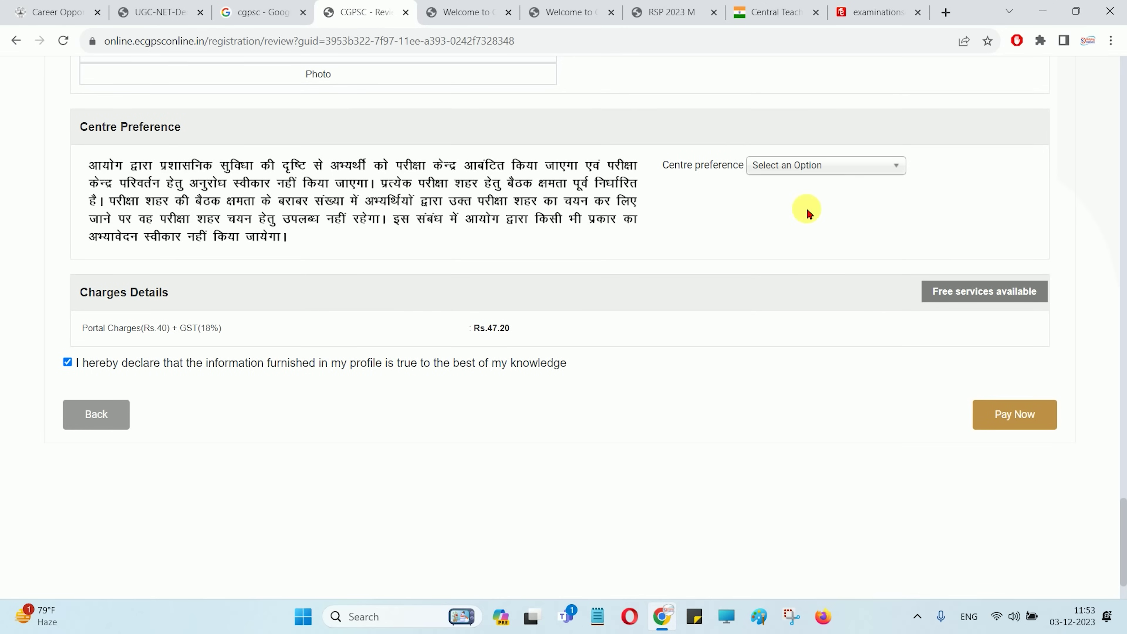
Set the exam centre preference to BEMETARA
{"action": "left_click", "coordinate": [798, 173]}
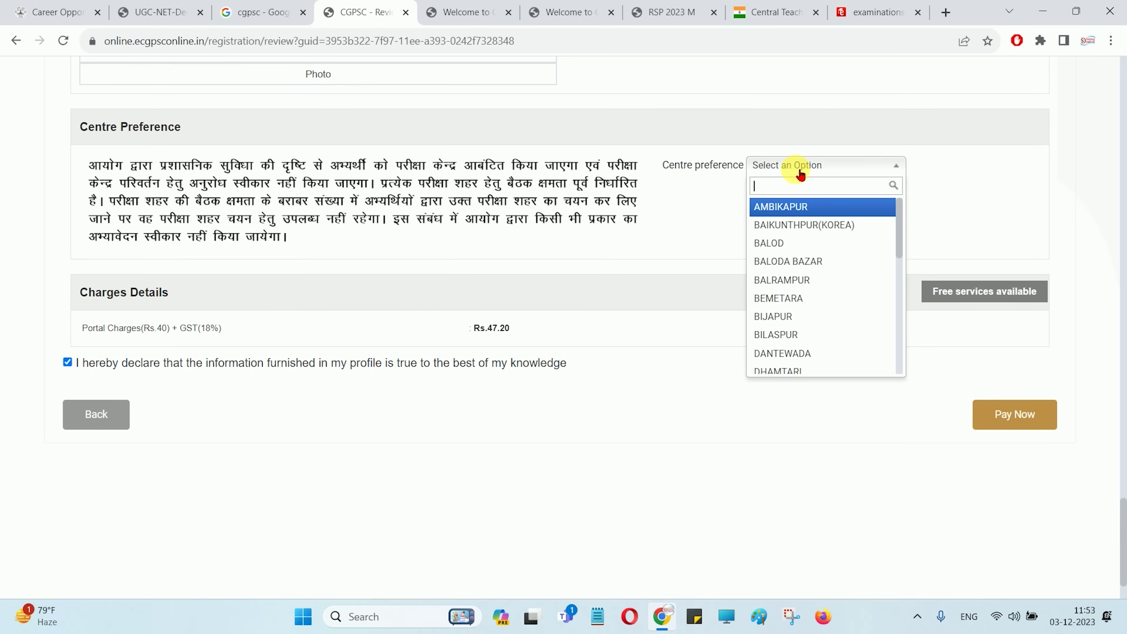
{"action": "left_click_drag", "start_coordinate": [898, 216], "coordinate": [898, 177]}
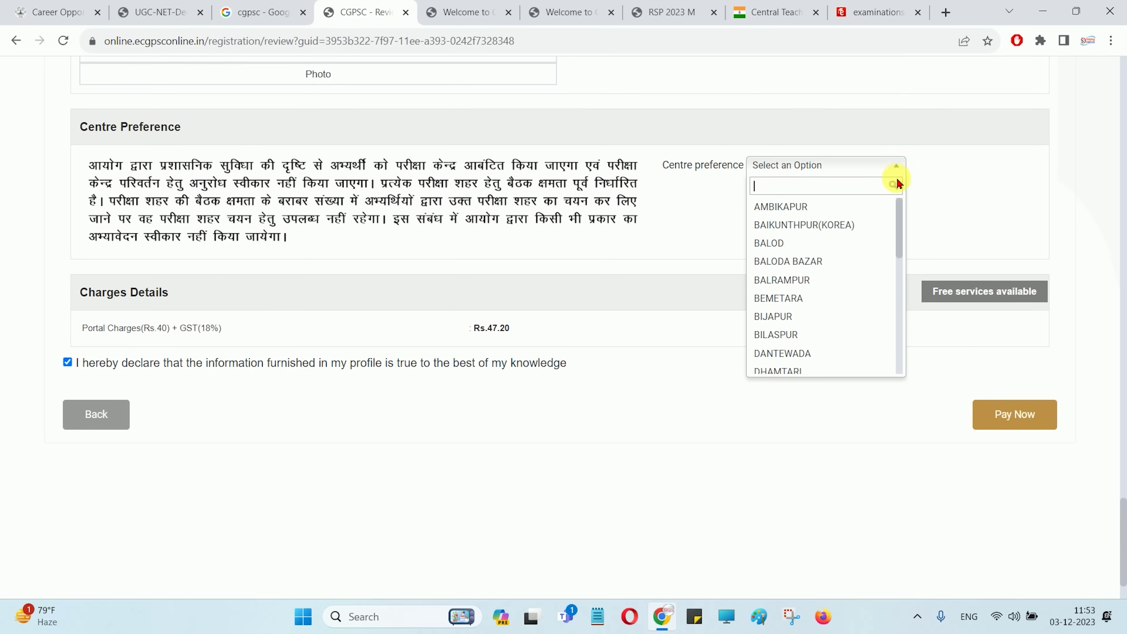
{"action": "left_click", "coordinate": [789, 223]}
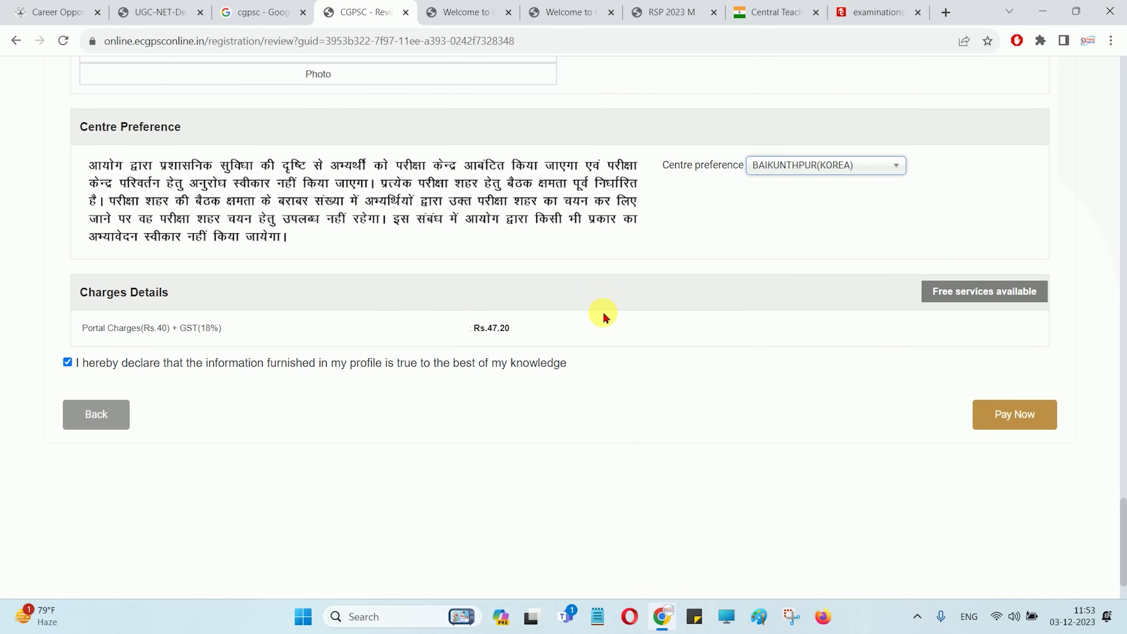
{"action": "left_click", "coordinate": [792, 168]}
{"action": "left_click", "coordinate": [793, 300]}
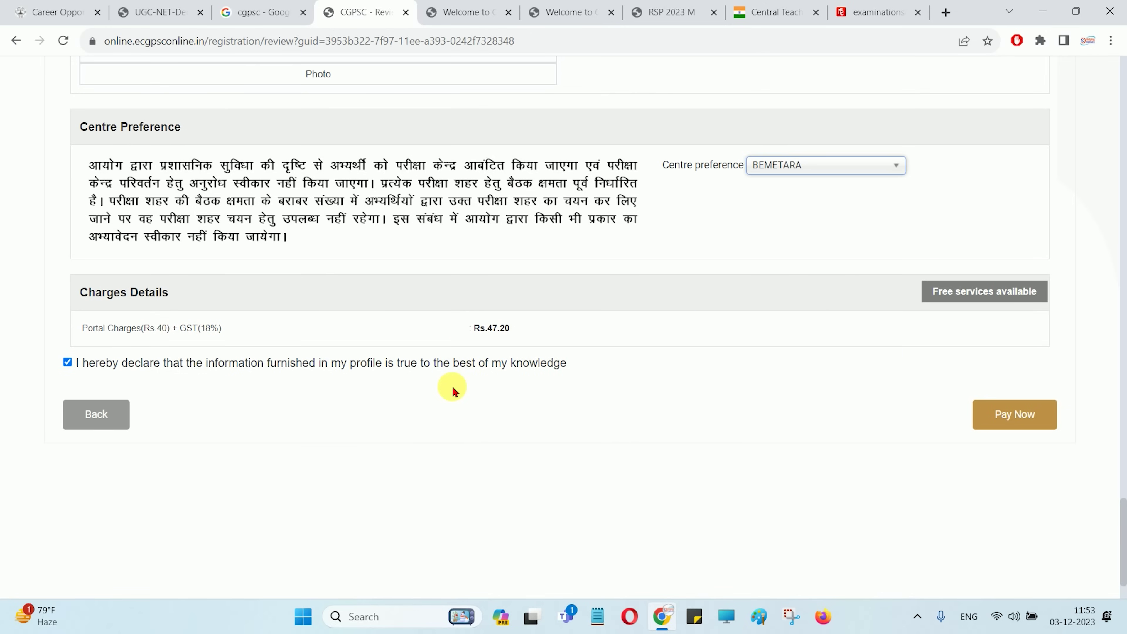
Check the free services notice, dismiss it with OK, and proceed to fee payment
{"action": "left_click", "coordinate": [957, 297]}
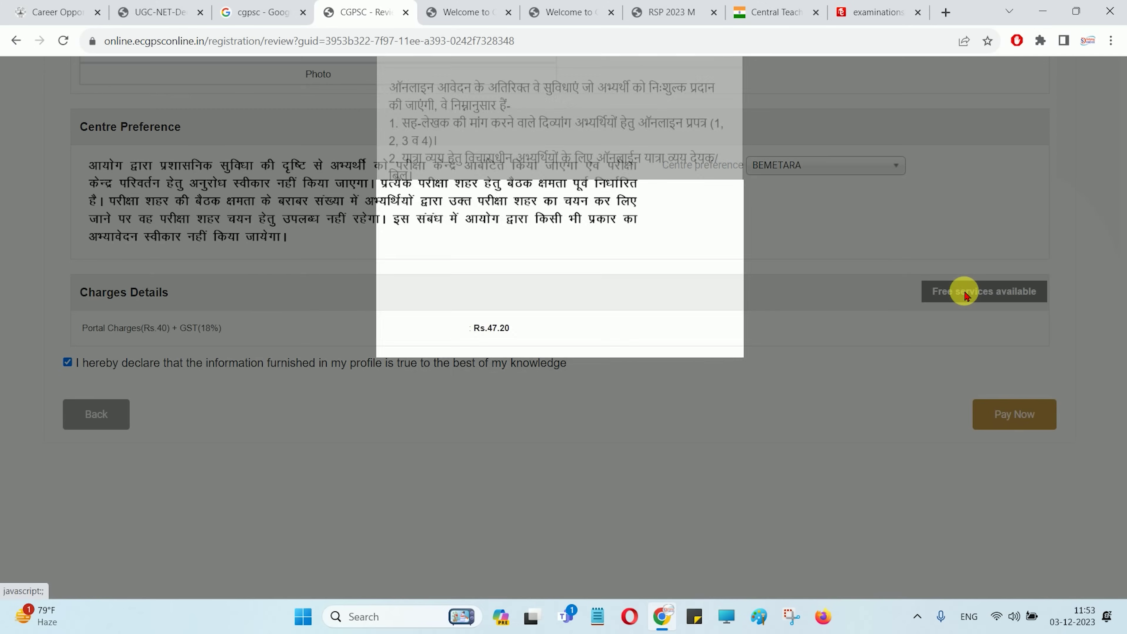
{"action": "left_click_drag", "start_coordinate": [432, 144], "coordinate": [546, 311]}
{"action": "left_click", "coordinate": [550, 344]}
{"action": "left_click", "coordinate": [714, 383]}
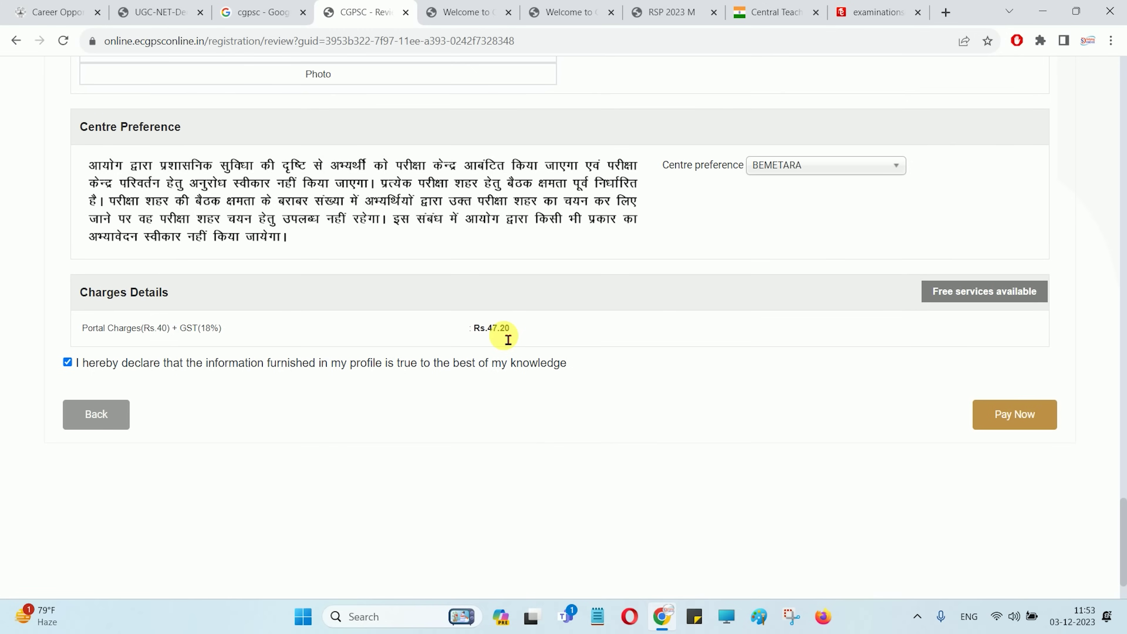
{"action": "left_click", "coordinate": [1015, 425]}
Agree to the declaration, browse UPI, Net Banking and card options, then return to CGPSC
{"action": "left_click", "coordinate": [718, 457]}
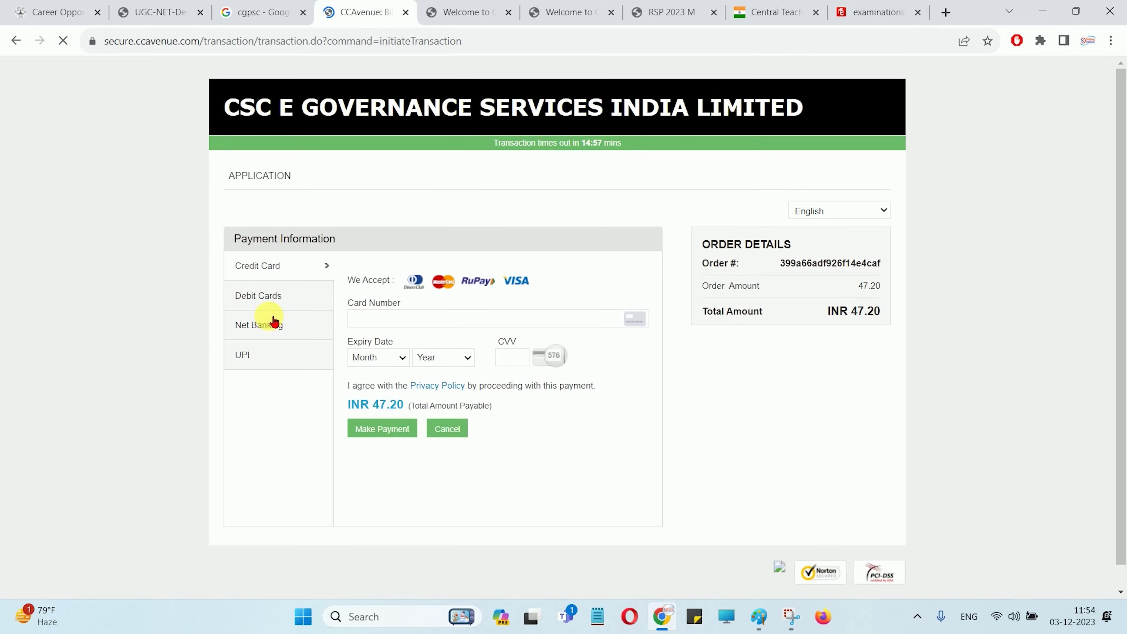
{"action": "left_click", "coordinate": [260, 354]}
{"action": "left_click", "coordinate": [267, 335]}
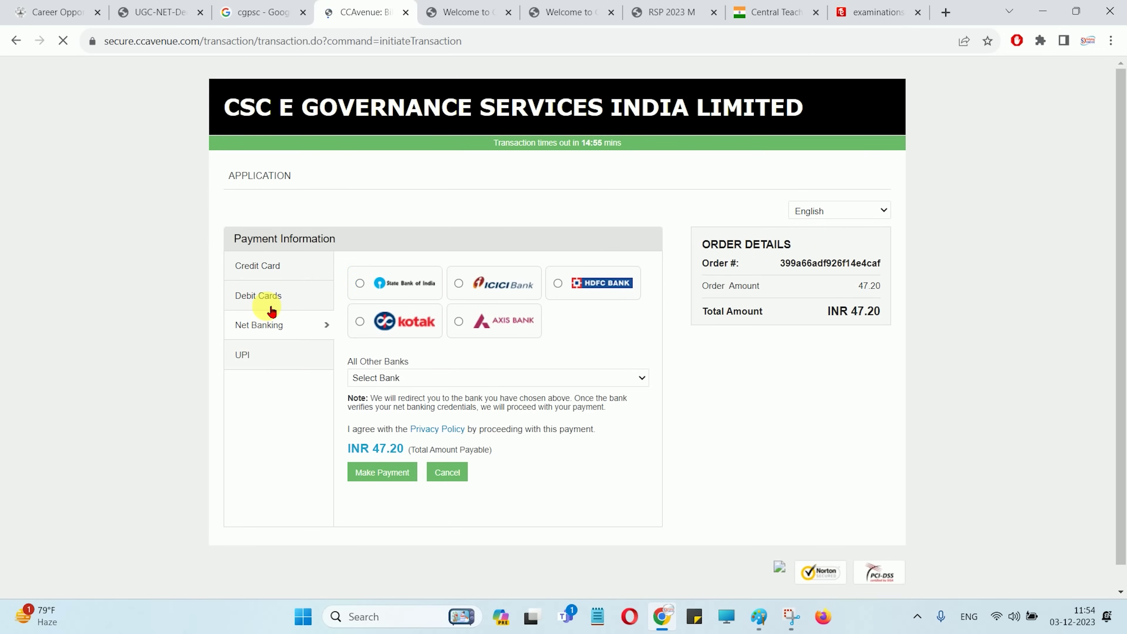
{"action": "left_click", "coordinate": [269, 294]}
{"action": "left_click", "coordinate": [275, 268]}
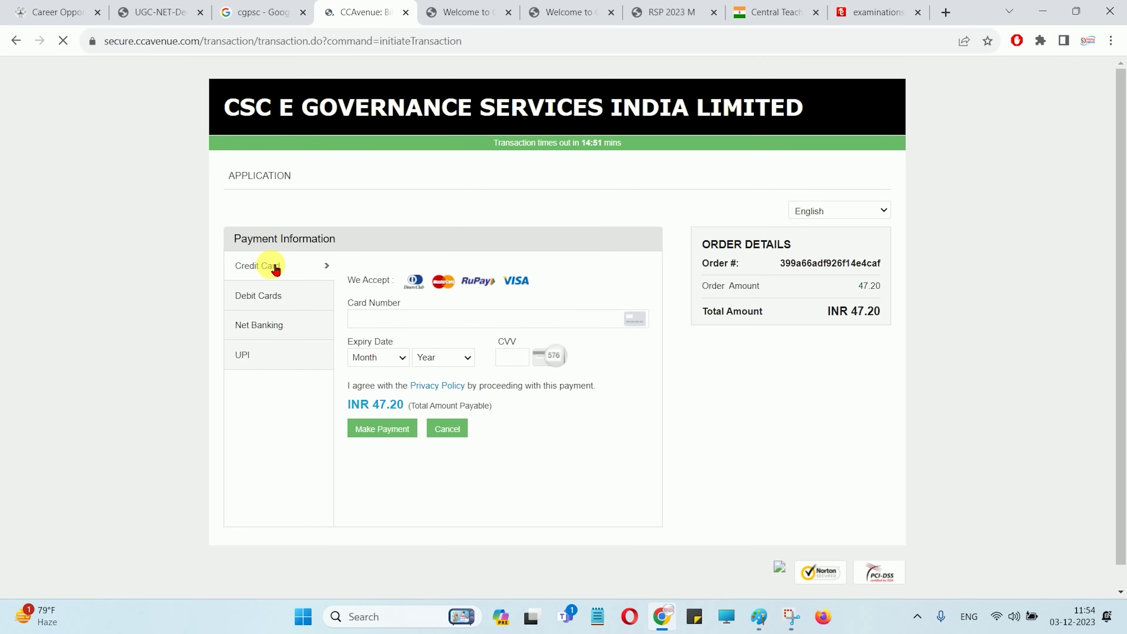
{"action": "left_click", "coordinate": [266, 296]}
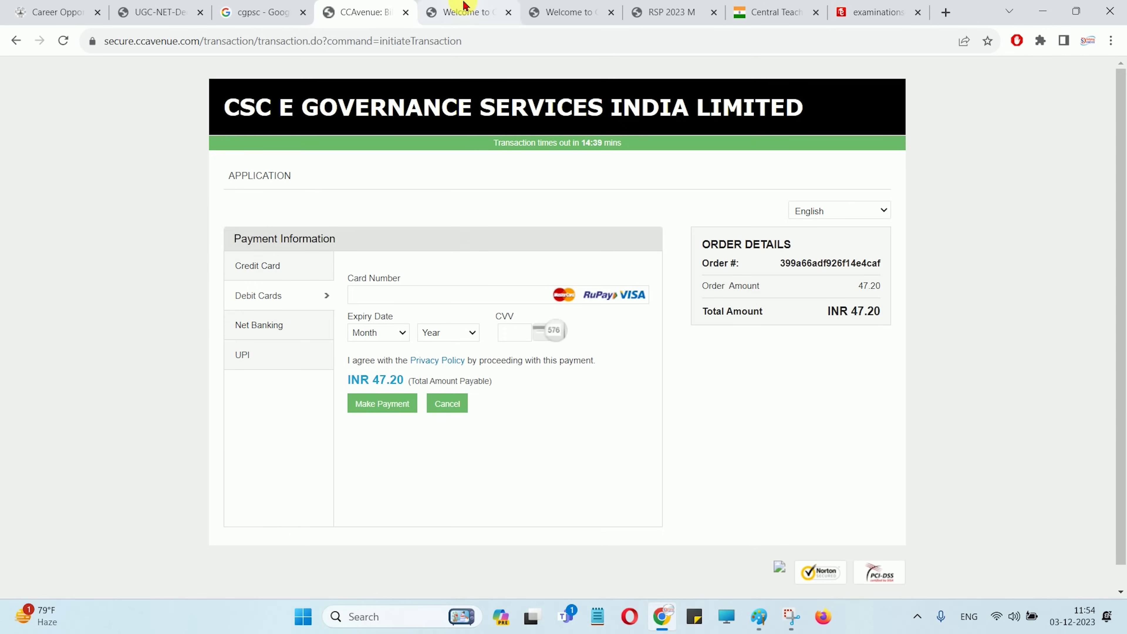
{"action": "left_click", "coordinate": [440, 12]}
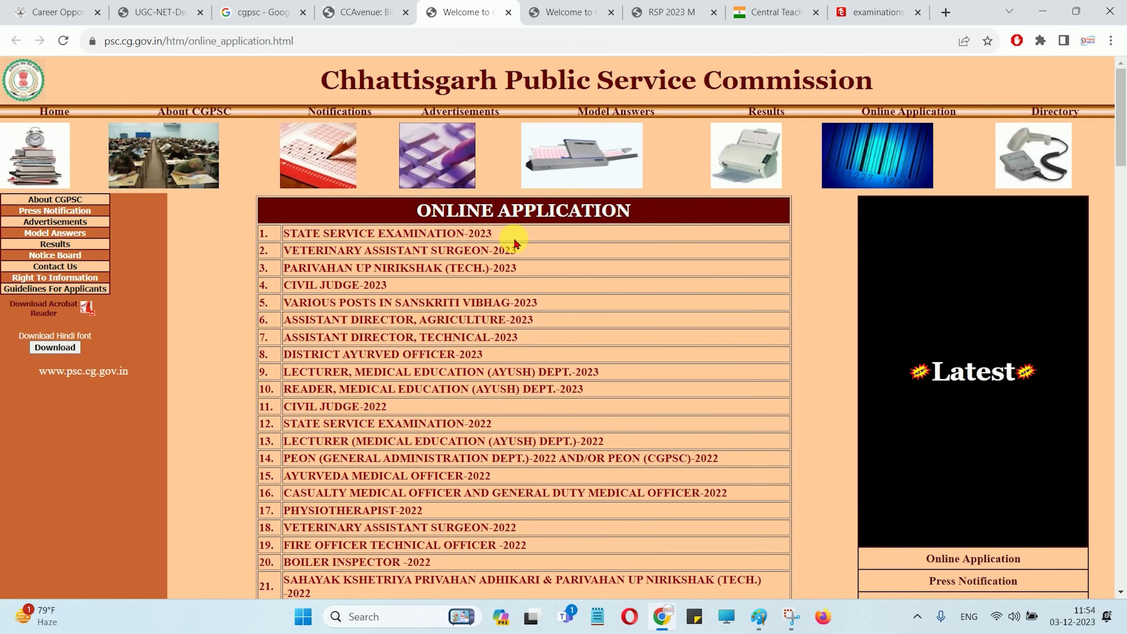
Switch to the RSP 2023 M advertisement PDF and scroll back to page 1
{"action": "left_click", "coordinate": [672, 12]}
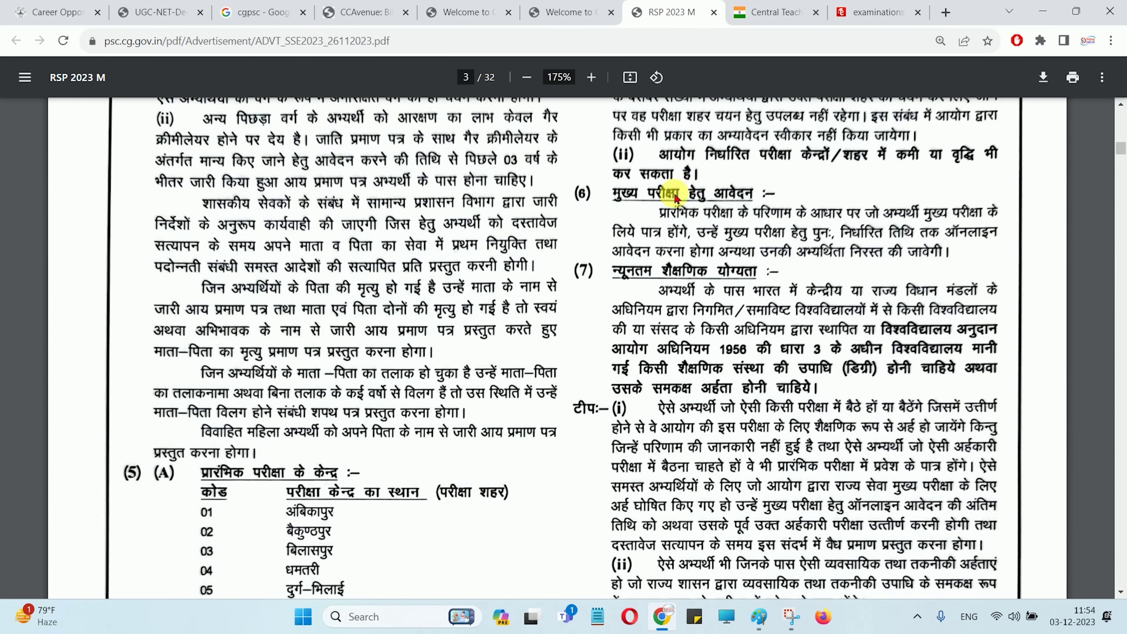
{"action": "scroll", "coordinate": [668, 216], "scroll_direction": "down", "scroll_amount": 8}
{"action": "scroll", "coordinate": [668, 217], "scroll_direction": "down", "scroll_amount": 10}
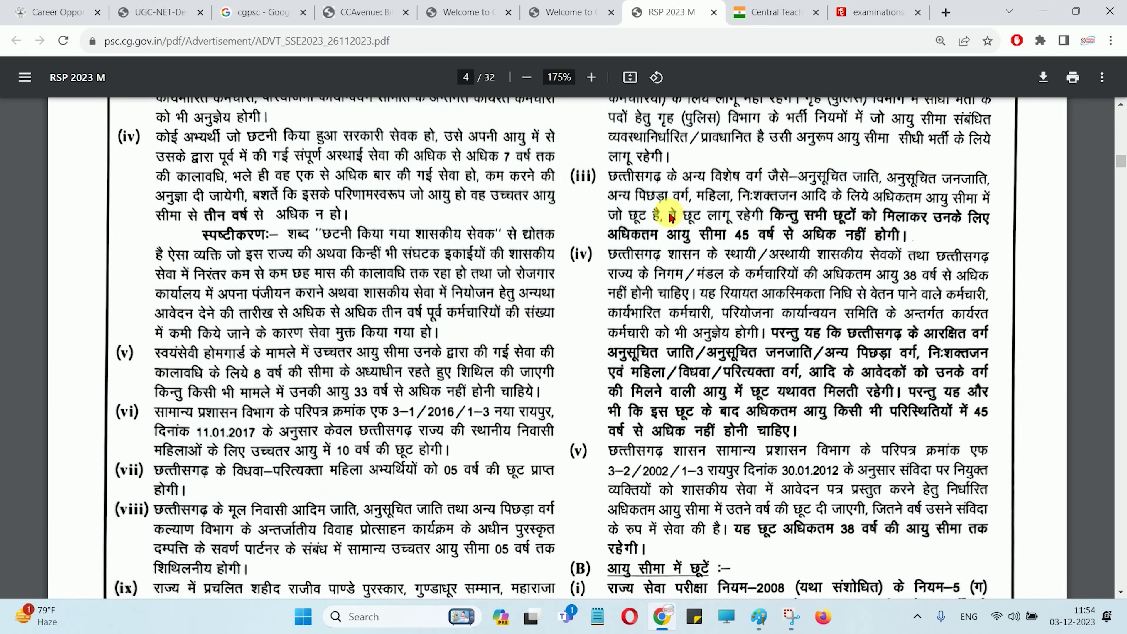
{"action": "scroll", "coordinate": [668, 216], "scroll_direction": "up", "scroll_amount": 15}
{"action": "scroll", "coordinate": [670, 216], "scroll_direction": "up", "scroll_amount": 15}
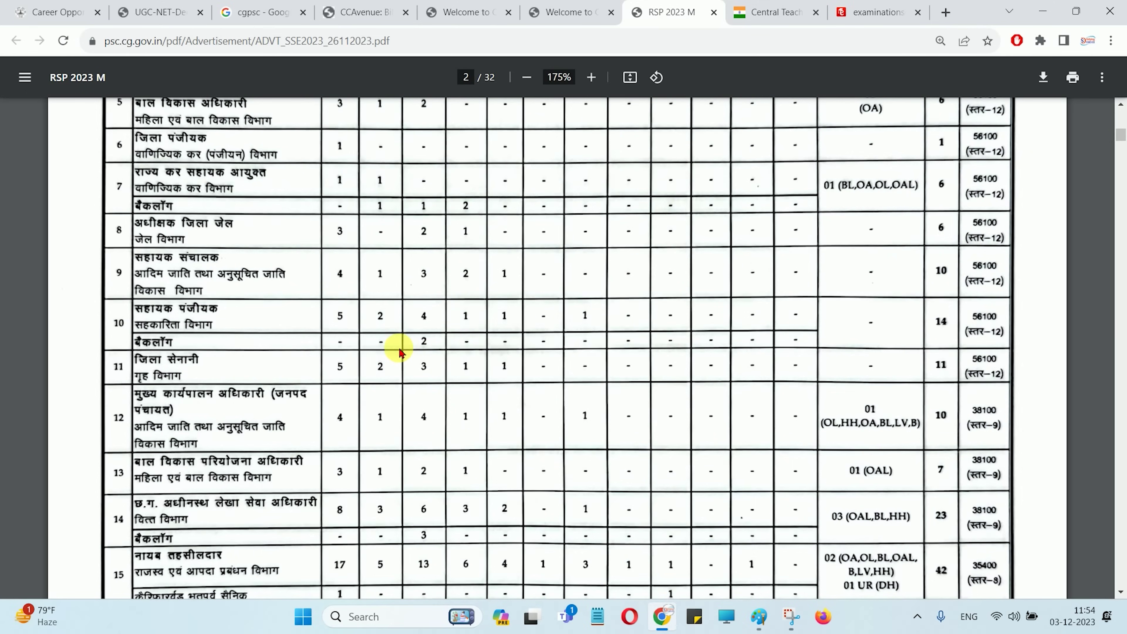
{"action": "scroll", "coordinate": [372, 266], "scroll_direction": "up", "scroll_amount": 5}
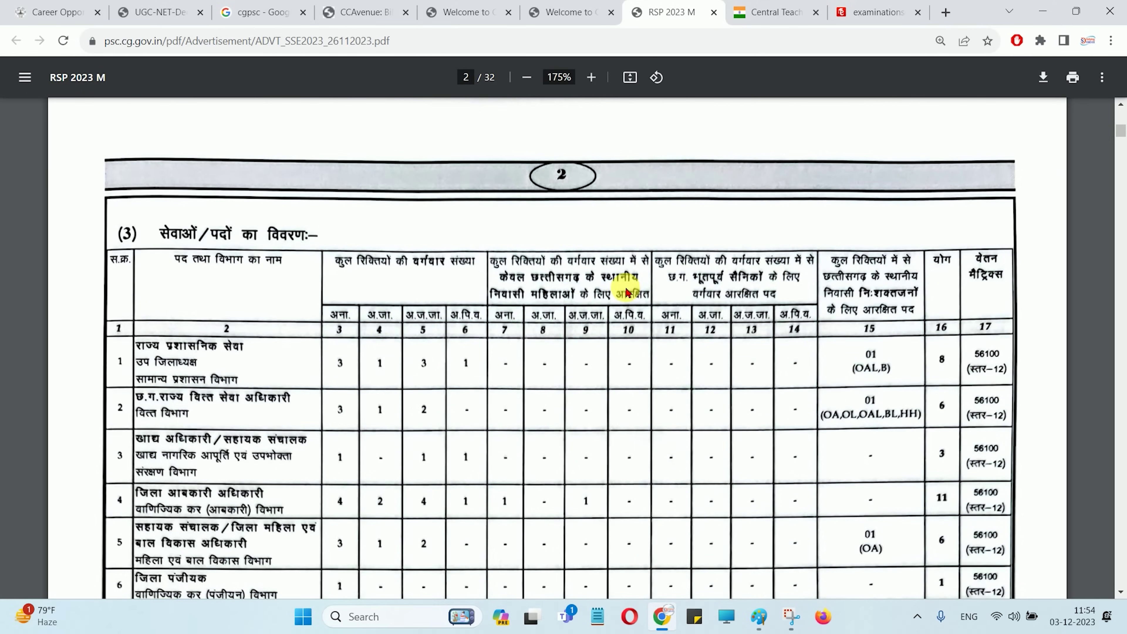
{"action": "scroll", "coordinate": [626, 293], "scroll_direction": "up", "scroll_amount": 20}
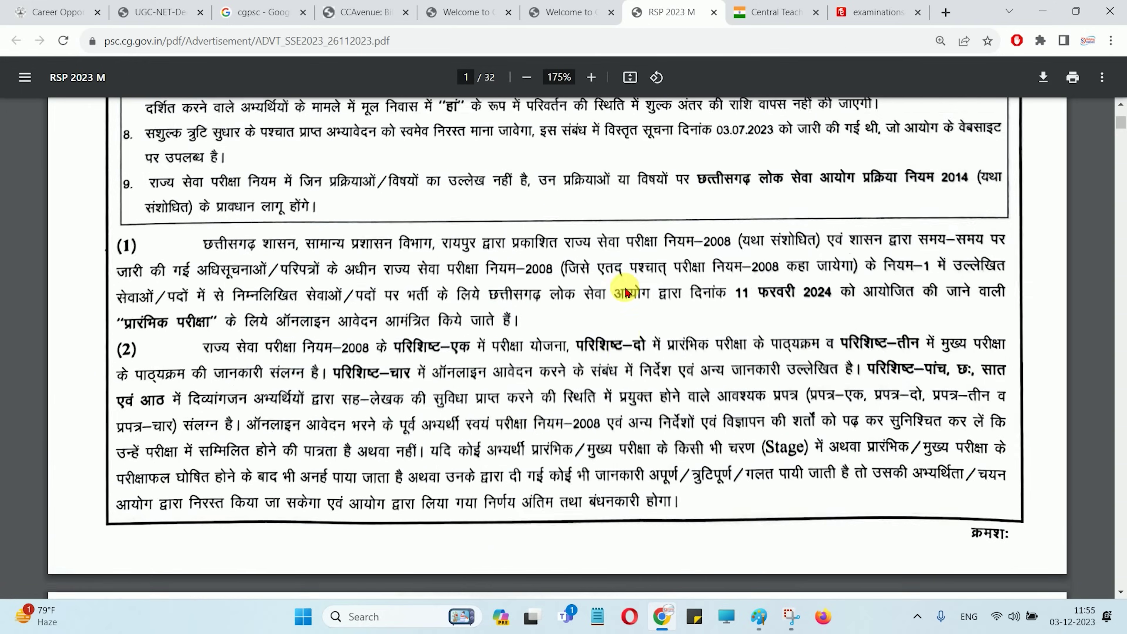